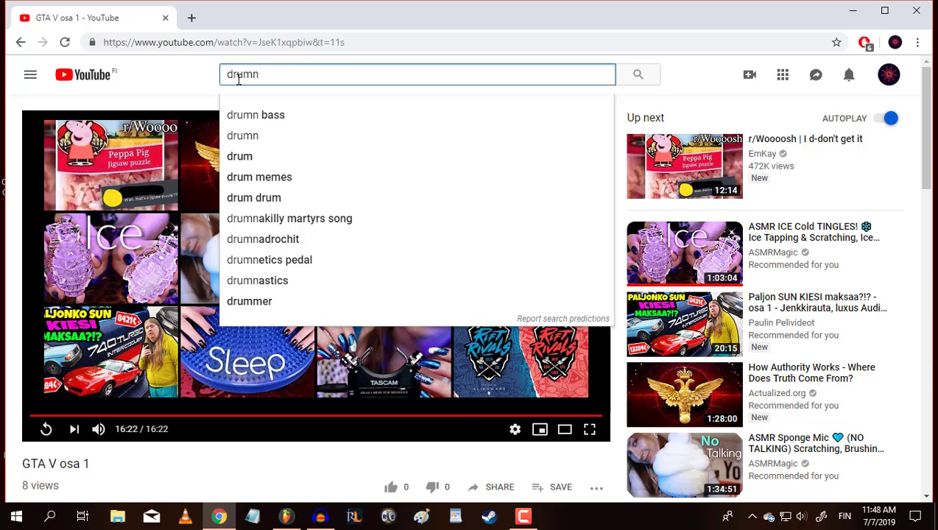
Step: Search YouTube for "drumn bass", play the Best Drum & Bass Mix 2019 and preview the passage around 5:13
key("Down")
key("Return")
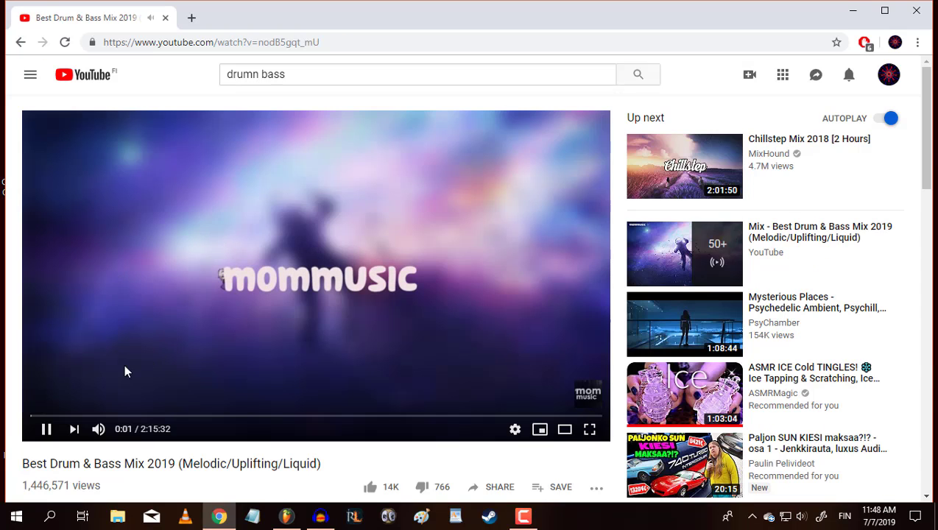
left_click(42, 417)
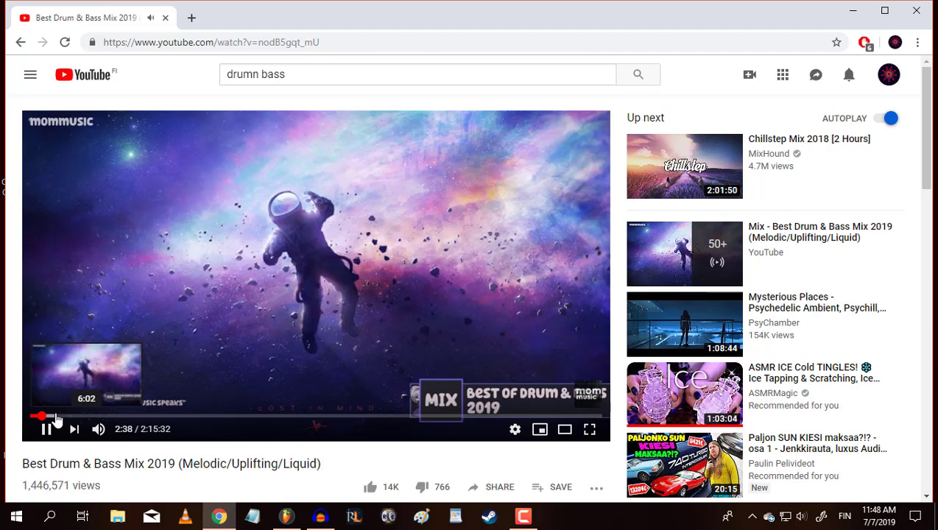
left_click(56, 417)
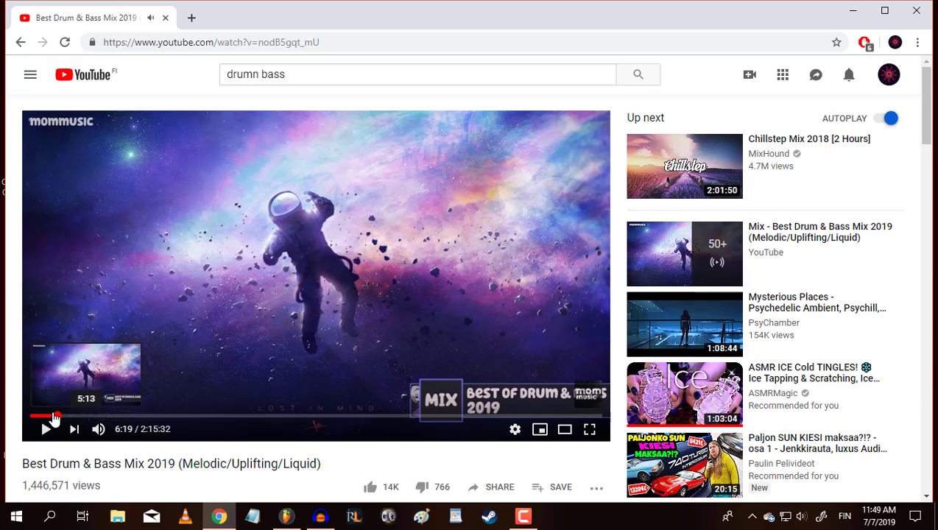
left_click(52, 417)
left_click(62, 295)
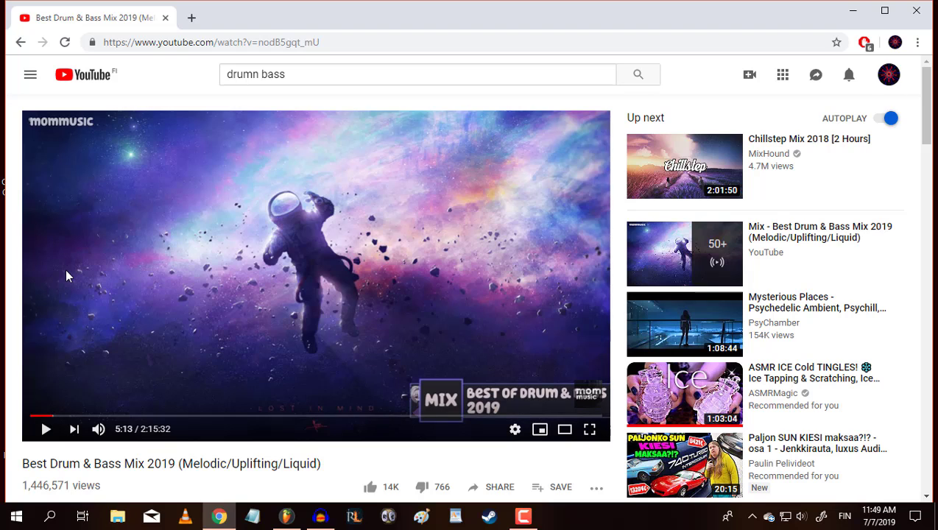
left_click(66, 273)
left_click(62, 276)
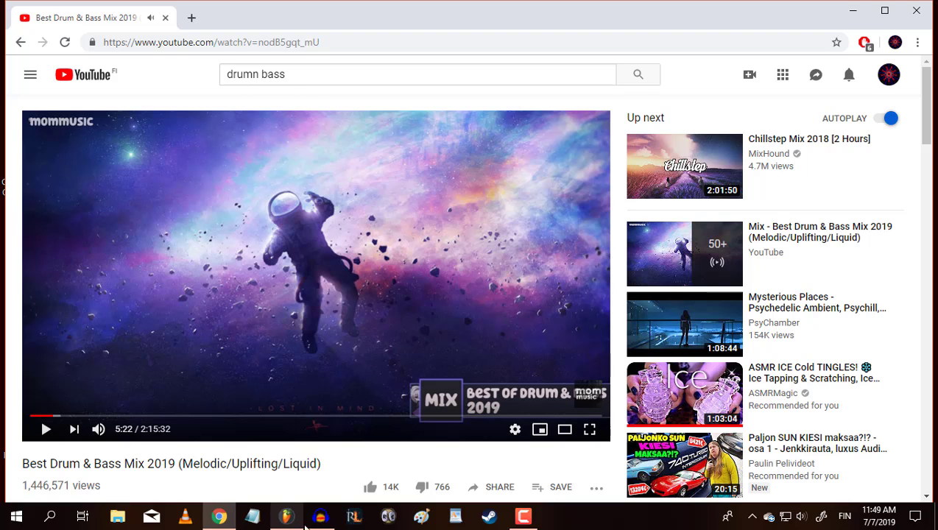
Step: Switch to Audacity and start recording, playing the YouTube mix in Chrome from around 4:44
left_click(319, 516)
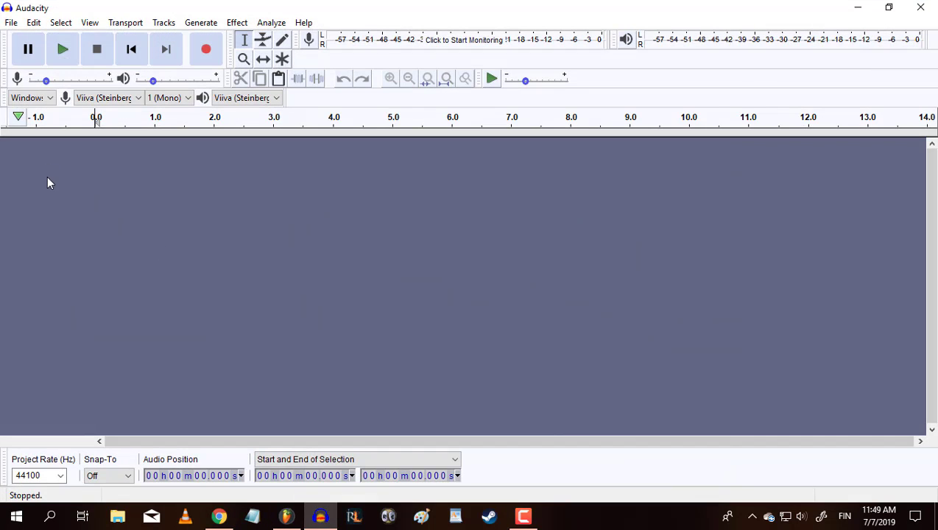
left_click(194, 54)
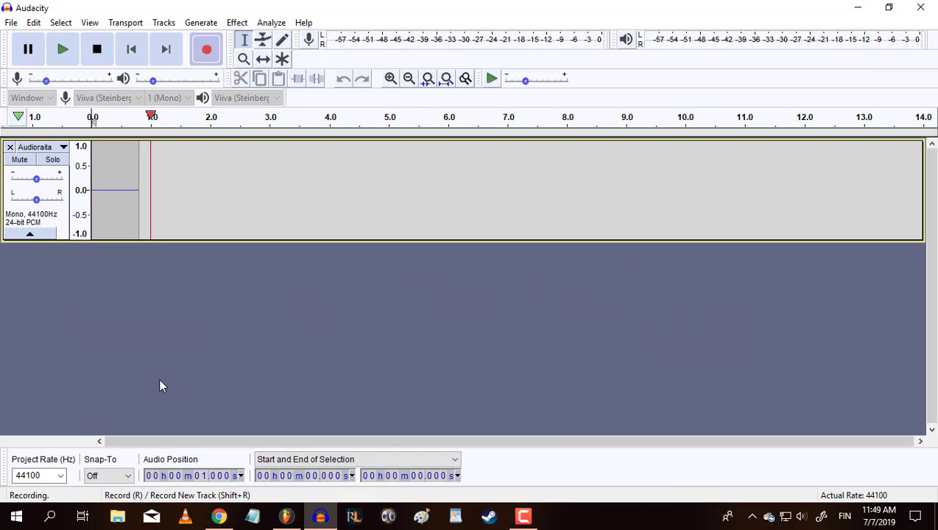
left_click(219, 516)
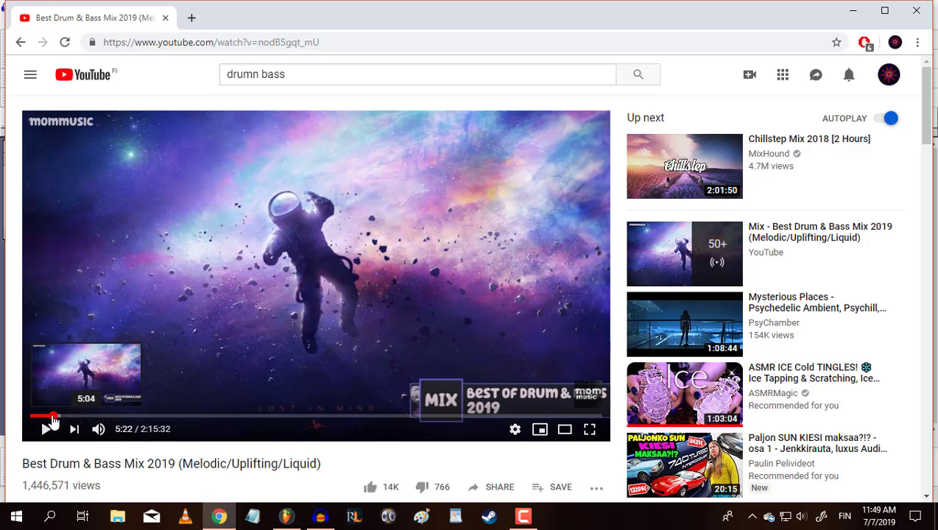
left_click(46, 310)
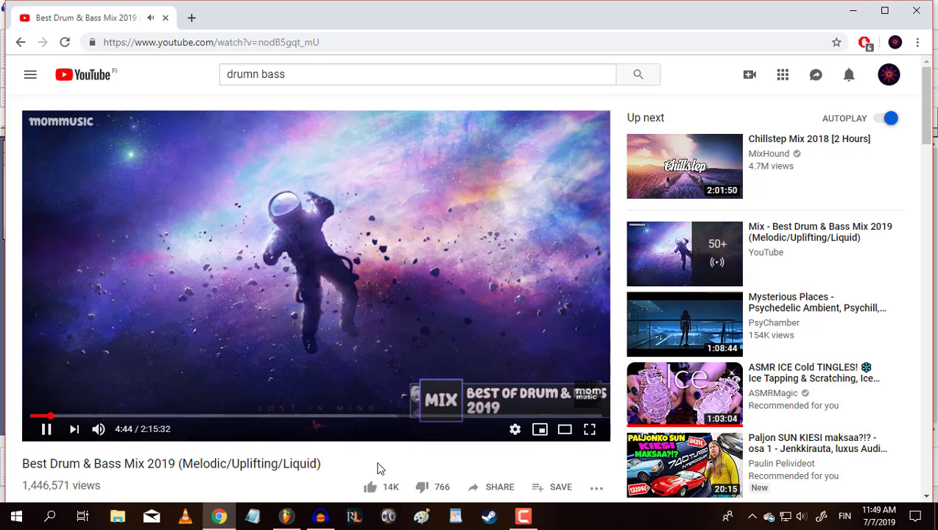
left_click(318, 517)
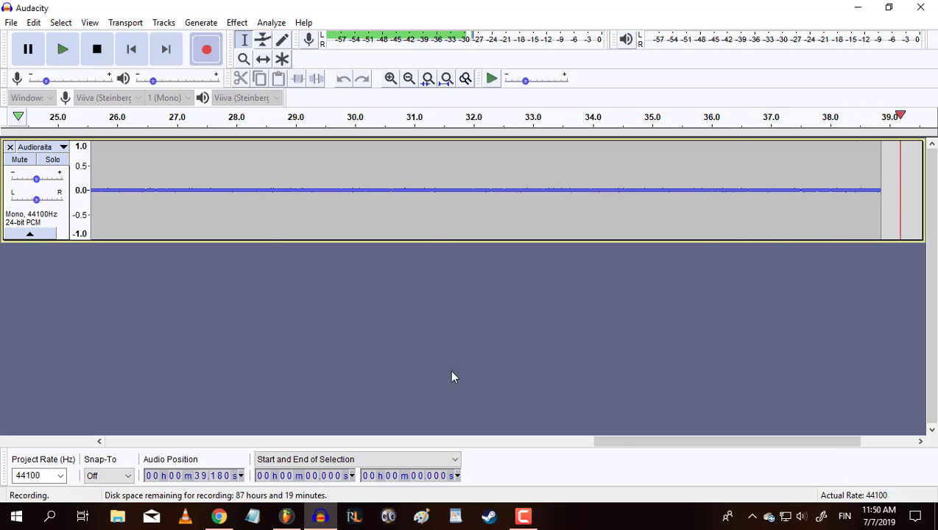
Step: Pause the YouTube mix in Chrome and stop the recording in Audacity
key("alt+Tab")
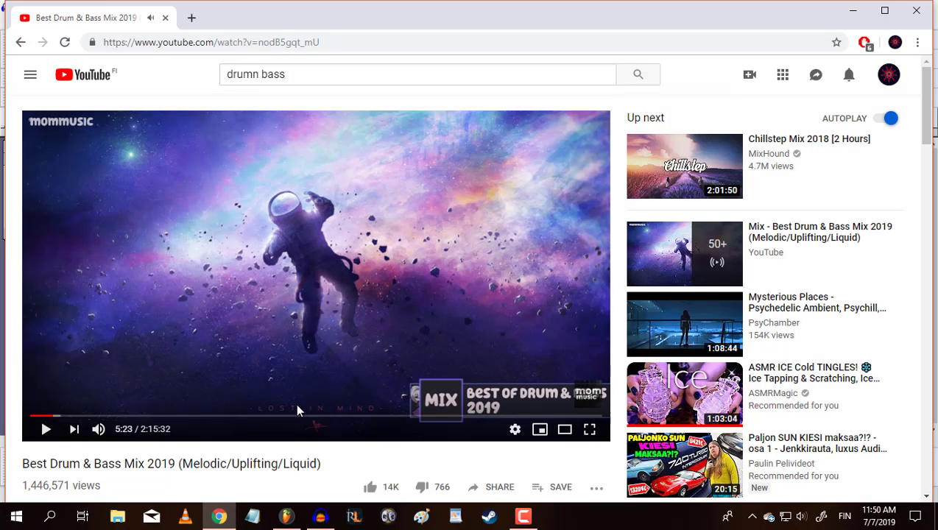
left_click(320, 516)
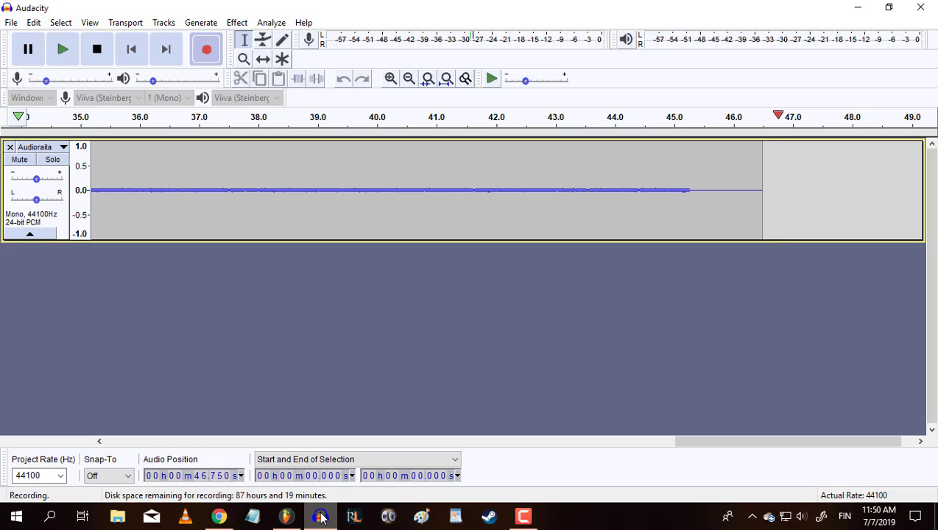
left_click(95, 49)
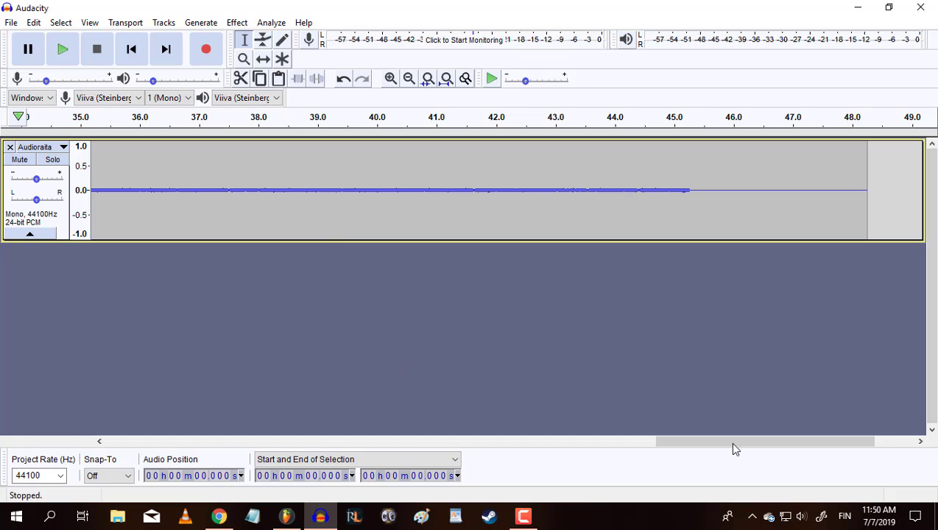
Step: Select the entire recorded track and apply the Normalize effect to it
left_click_drag(728, 441, 497, 438)
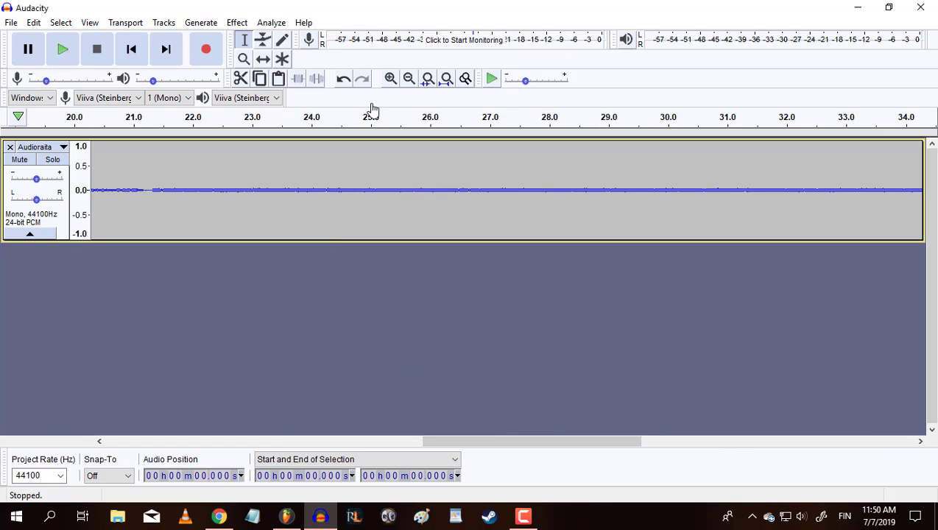
double_click(335, 164)
left_click(234, 23)
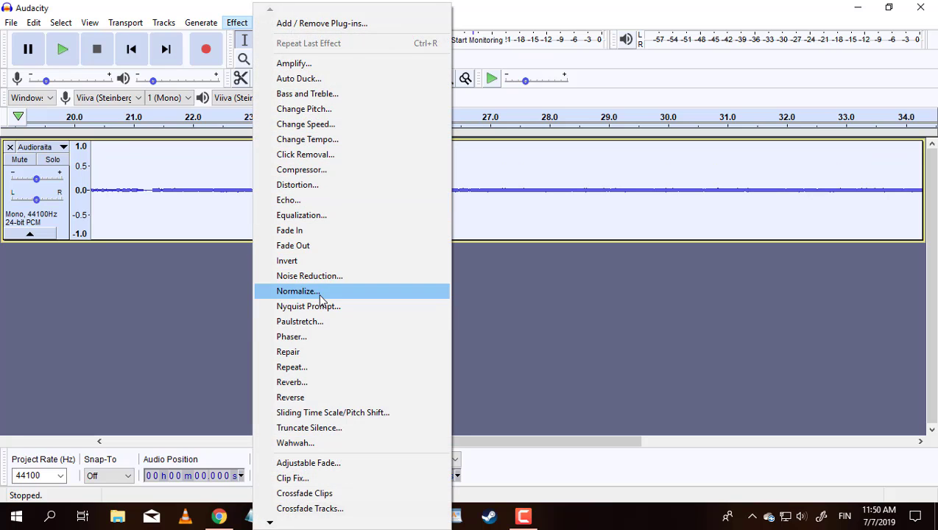
left_click(346, 291)
left_click(480, 293)
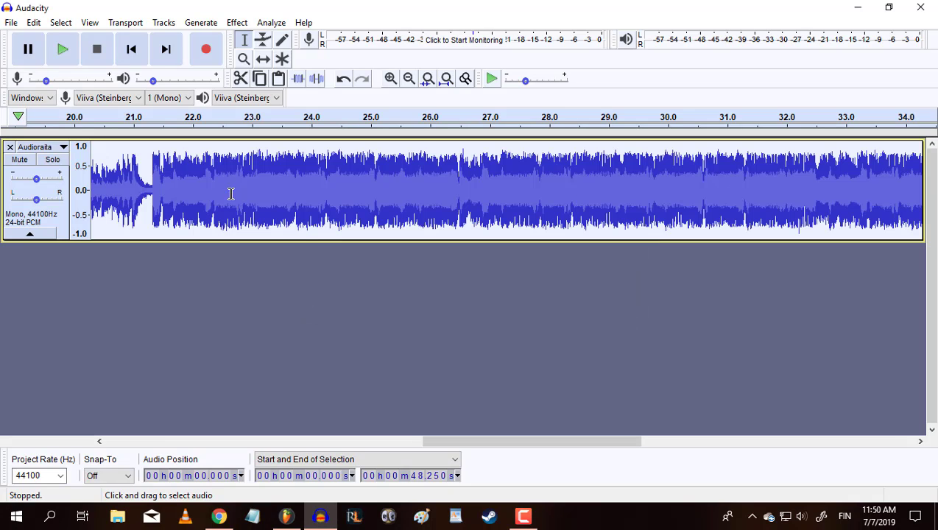
Step: Delete about 6 seconds of silence from the start of the recorded track
left_click(131, 48)
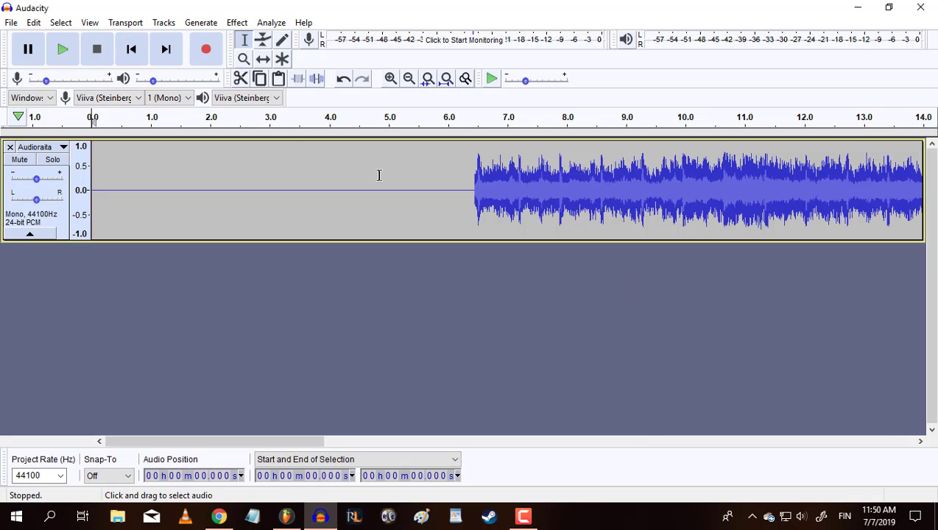
left_click_drag(447, 195, 91, 195)
key("Delete")
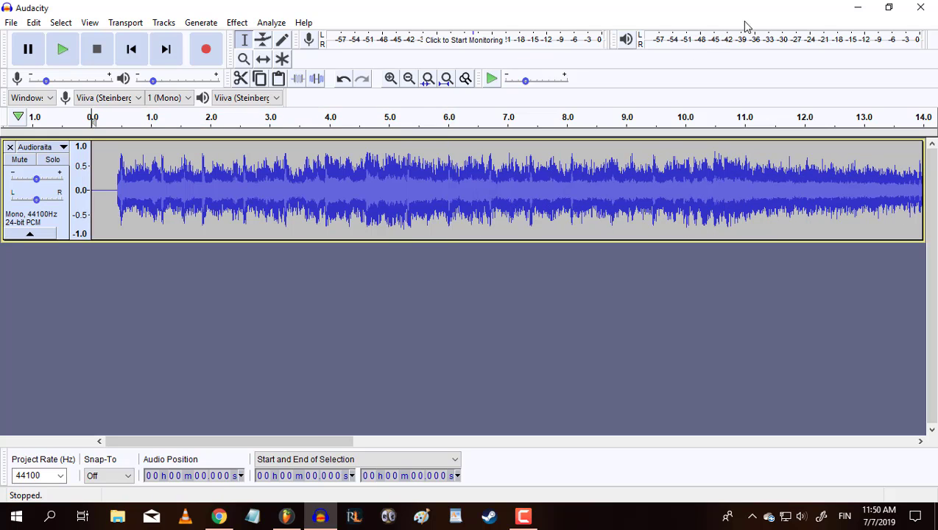
Step: Switch to FL Studio and replace the Sampler channel with the Serum synth
left_click(286, 516)
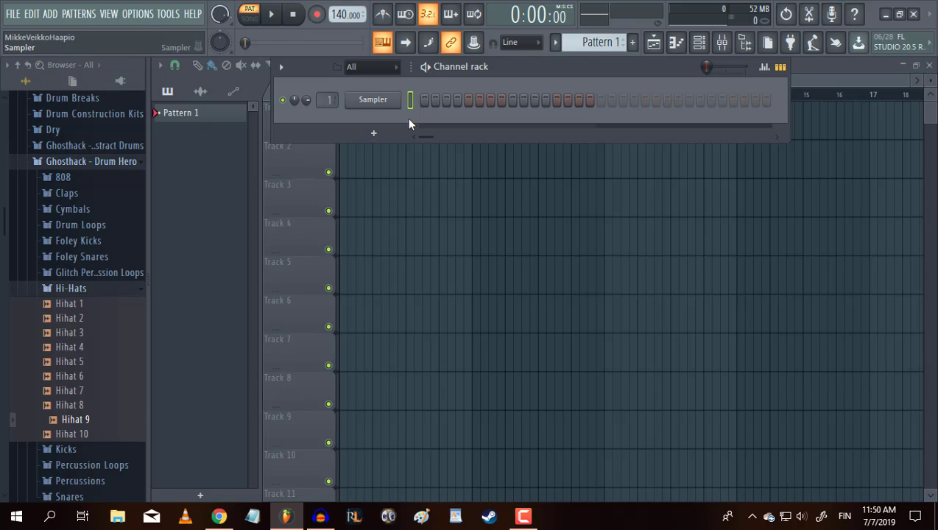
right_click(376, 101)
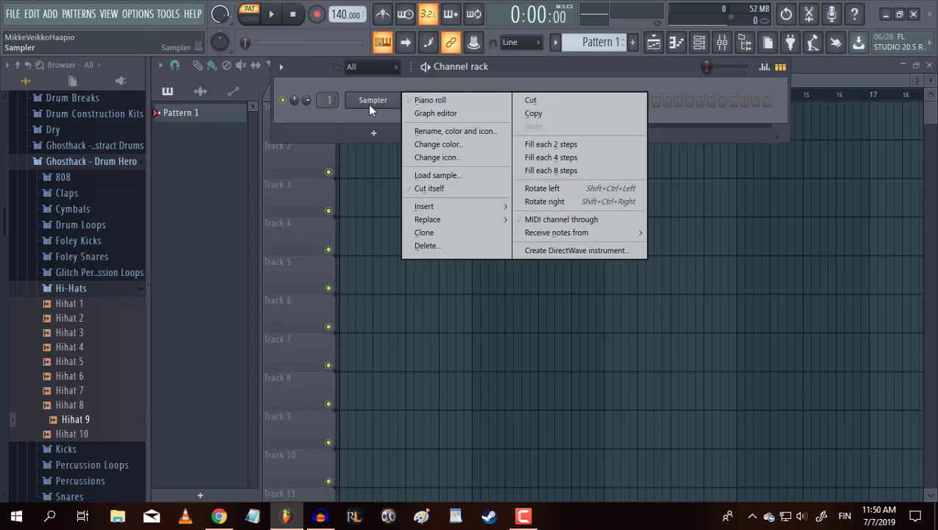
mouse_move(432, 219)
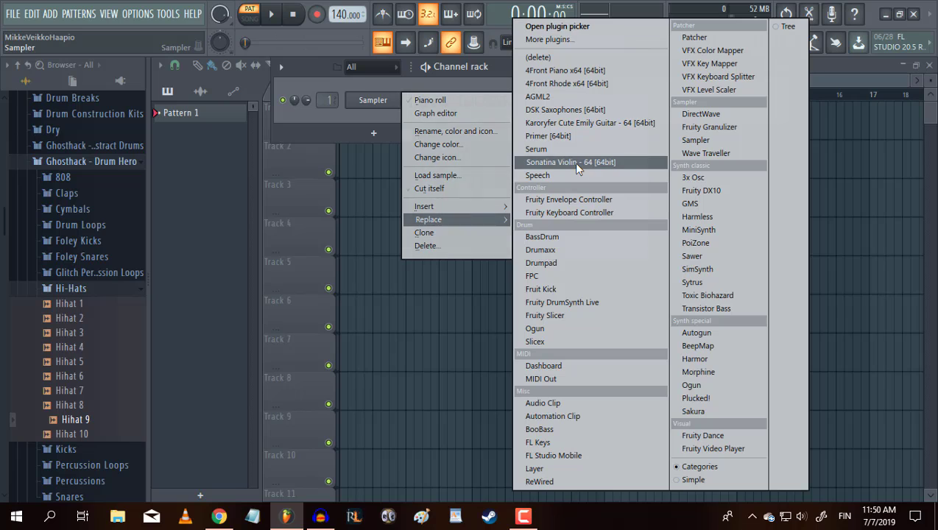
left_click(560, 149)
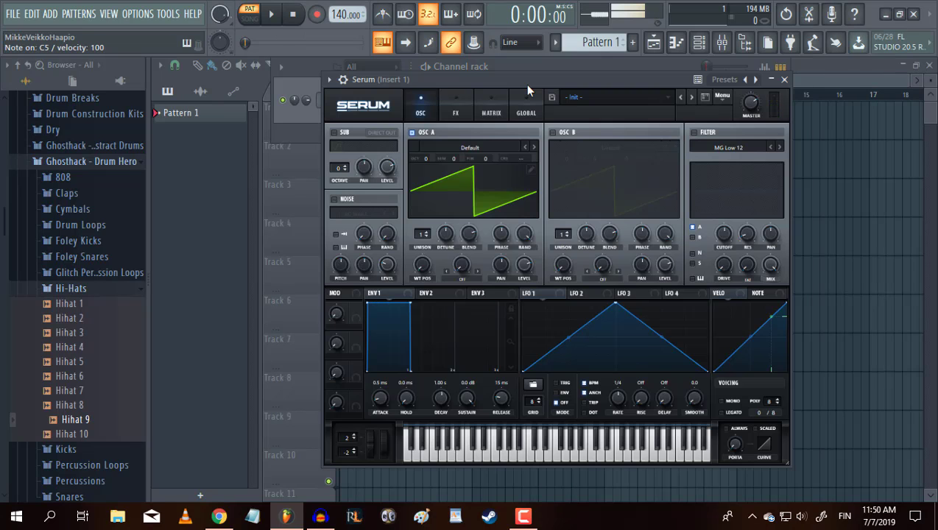
Step: Play test notes and chords to audition Serum's init sound
key("c")
key("comma")
key("n")
key("c")
key("m")
key("b")
key("v")
key("n")
key("x")
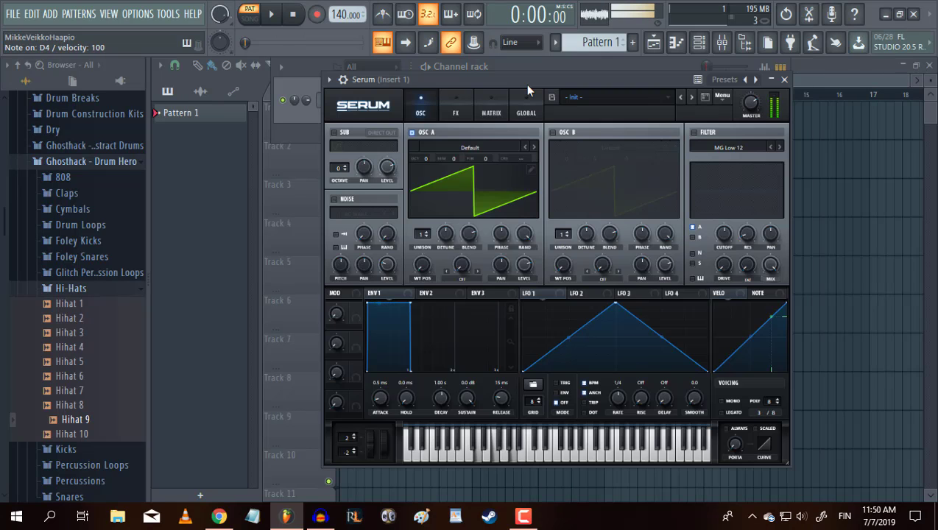
key("c")
key("b")
key("m")
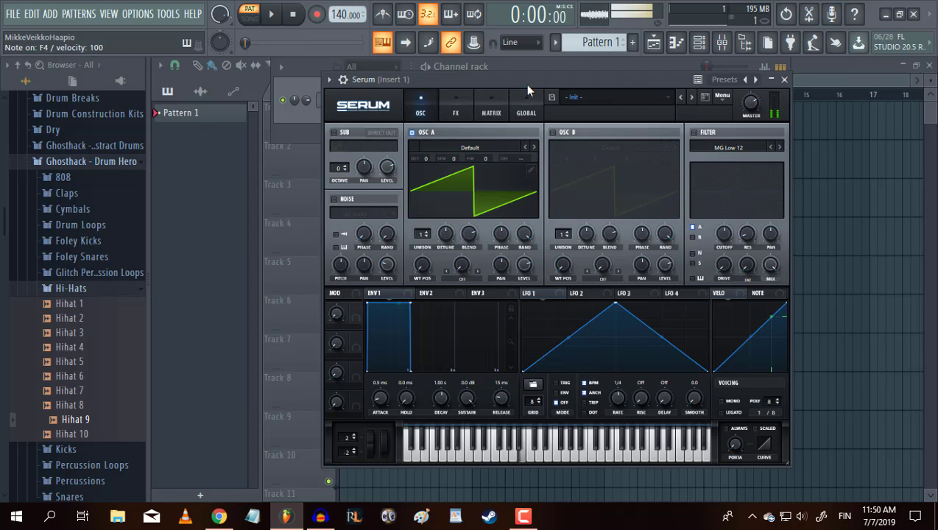
key("m")
key("b")
key("c")
key("comma")
key("n")
key("v")
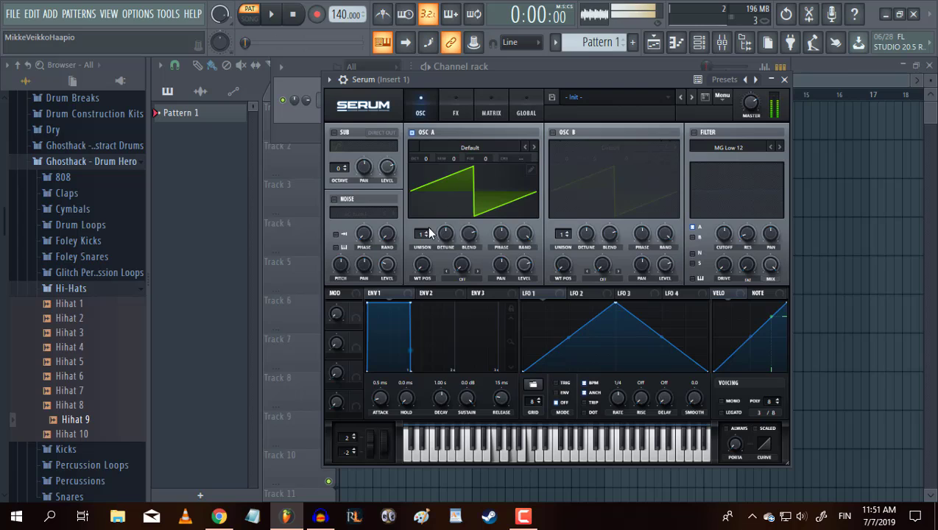
Step: Set oscillator A's unison to 14 voices, adjust its detune and set the unison blend to 100
left_click_drag(422, 236, 414, 162)
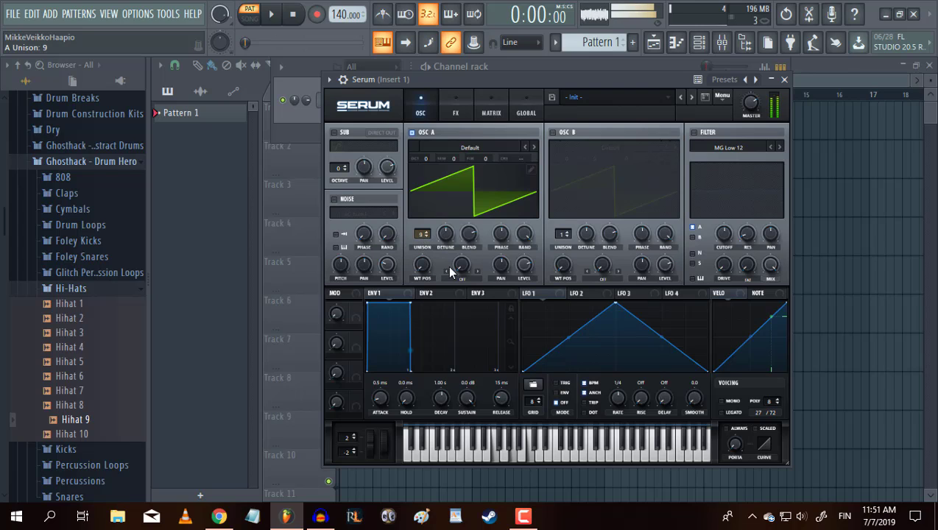
left_click_drag(444, 231, 416, 182)
left_click_drag(471, 239, 443, 168)
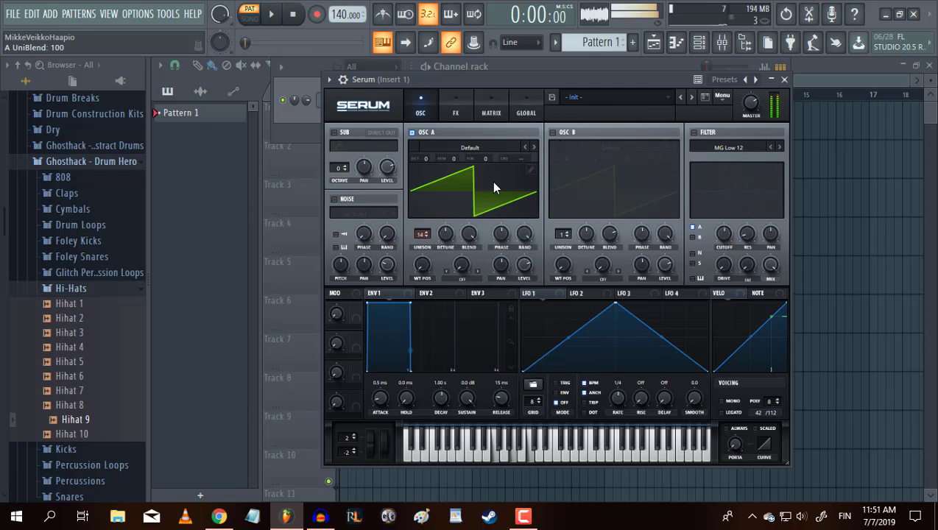
Step: Enable Serum's MG Low 12 filter, raise its resonance and audition the sound with a chord
left_click(456, 106)
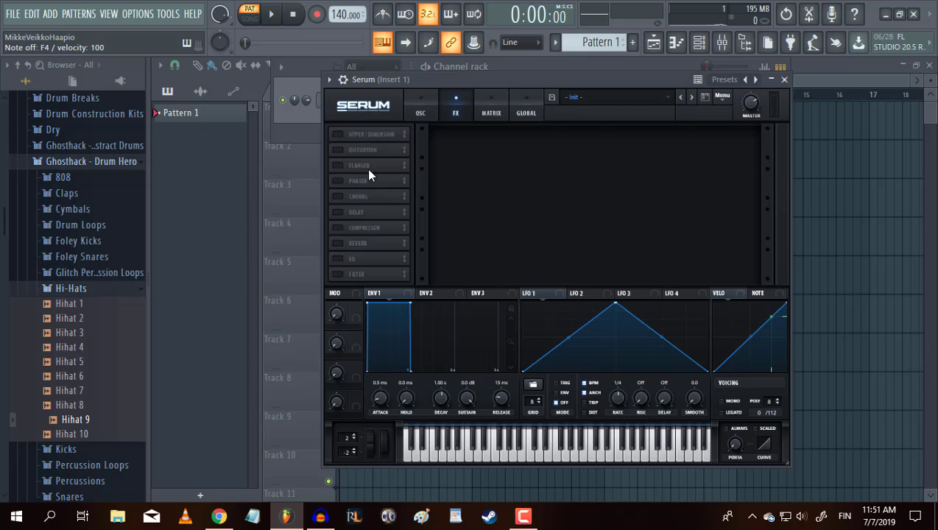
left_click(420, 107)
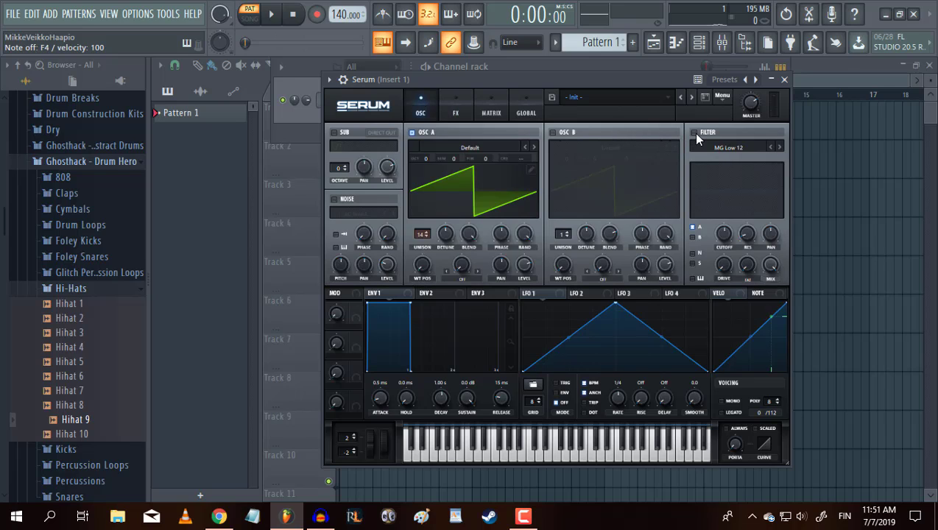
left_click(694, 132)
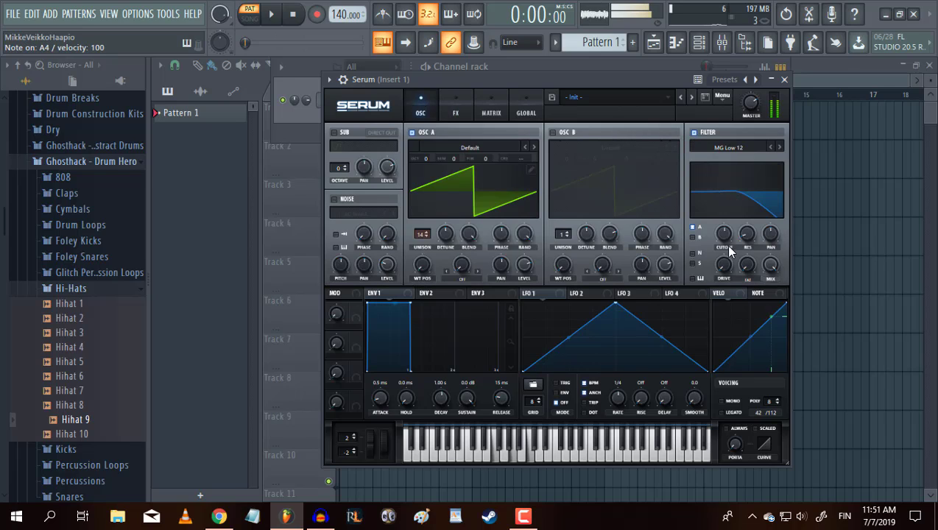
left_click_drag(747, 236, 750, 198)
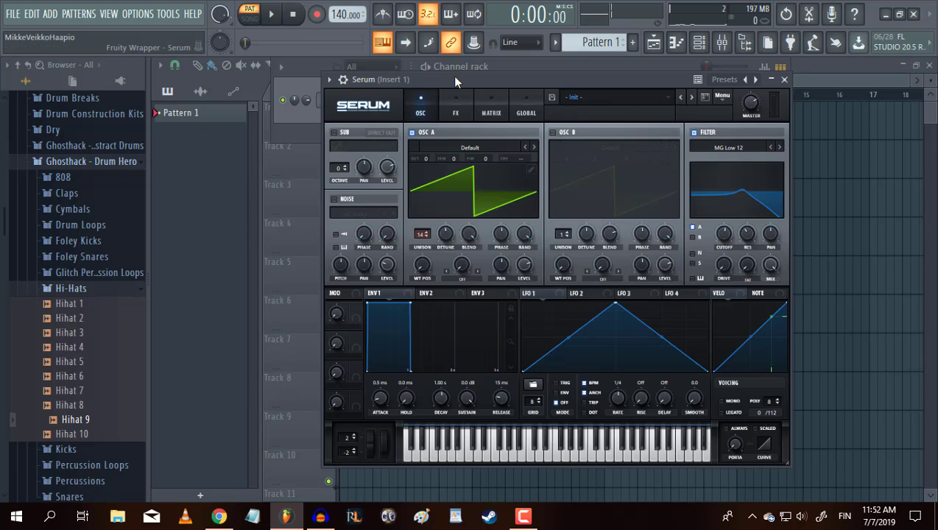
key("v")
key("n")
key("comma")
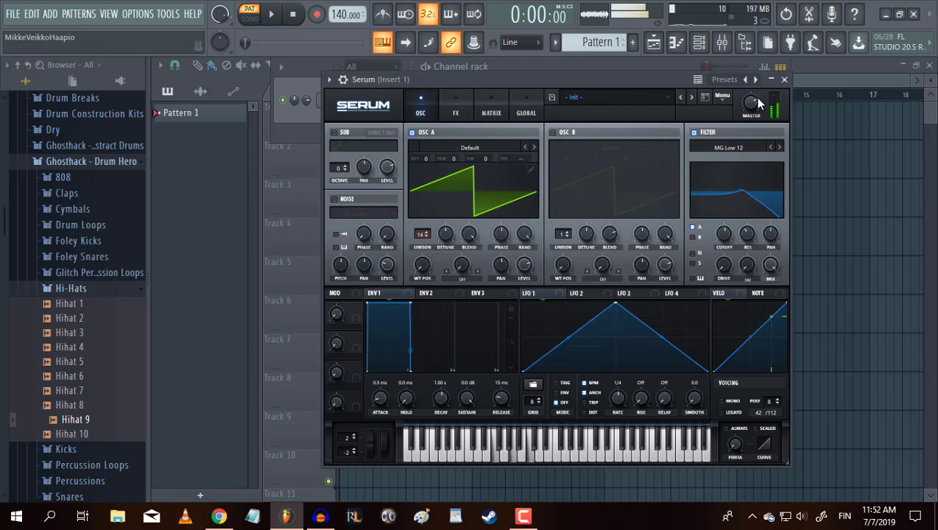
Step: Reshape LFO 1 into a falling ramp modulating oscillator A's level, and set that level to 0%
left_click_drag(517, 275, 527, 259)
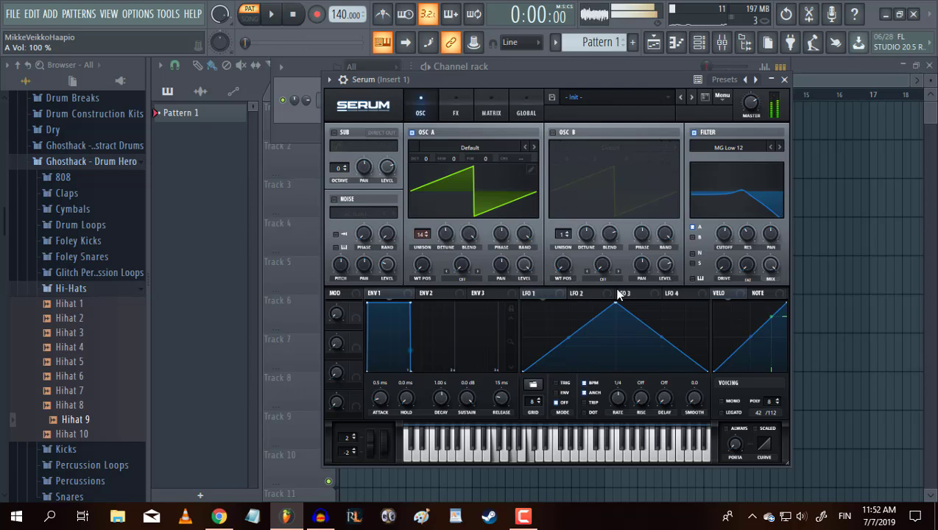
left_click_drag(617, 305, 446, 307)
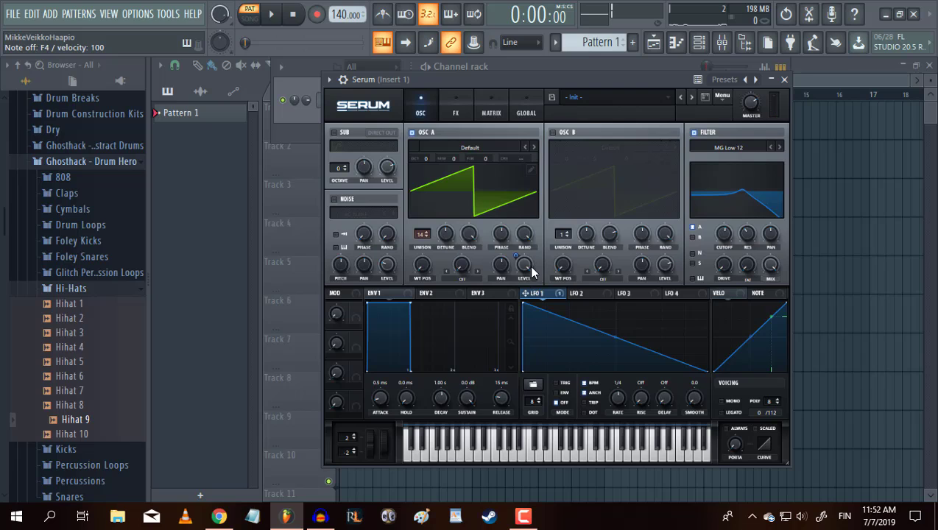
left_click_drag(521, 268, 516, 308)
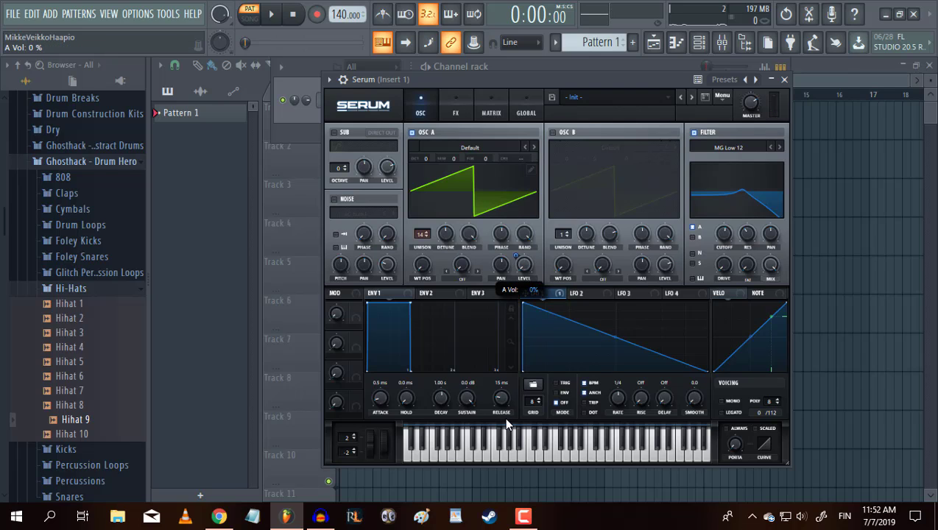
Step: Set LFO 1's rate to 1/8 and raise its ramp's end point to just under mid-height while auditioning a chord
left_click_drag(519, 263, 515, 272)
key("v")
key("n")
key("comma")
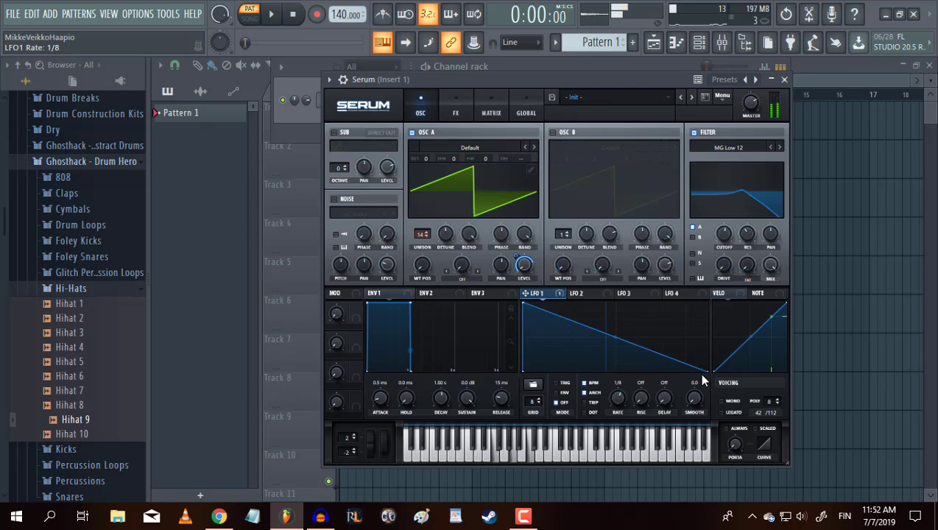
left_click_drag(704, 371, 702, 345)
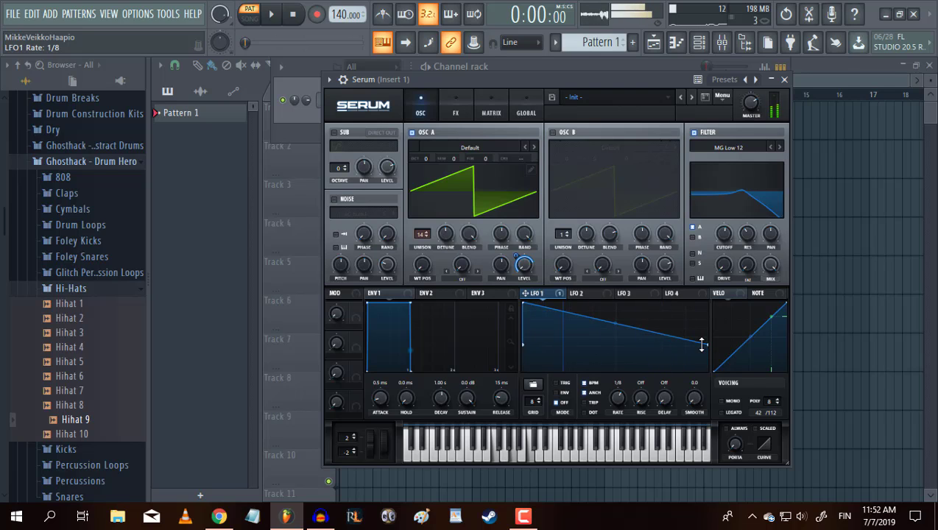
Step: Stretch the C5-E5-G5 chord to two bars and add a copy at bar 3, shortened to one bar
left_click_drag(345, 140, 491, 329)
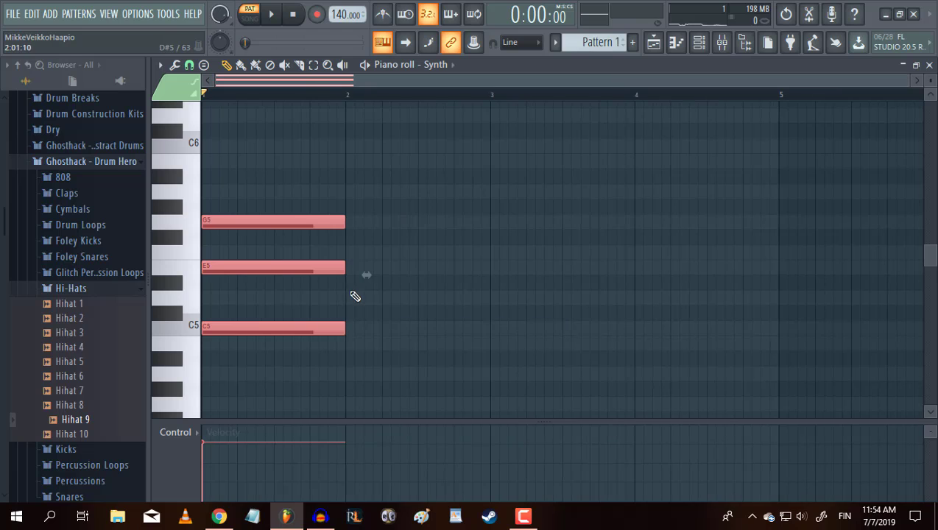
left_click_drag(375, 264, 609, 270, "shift")
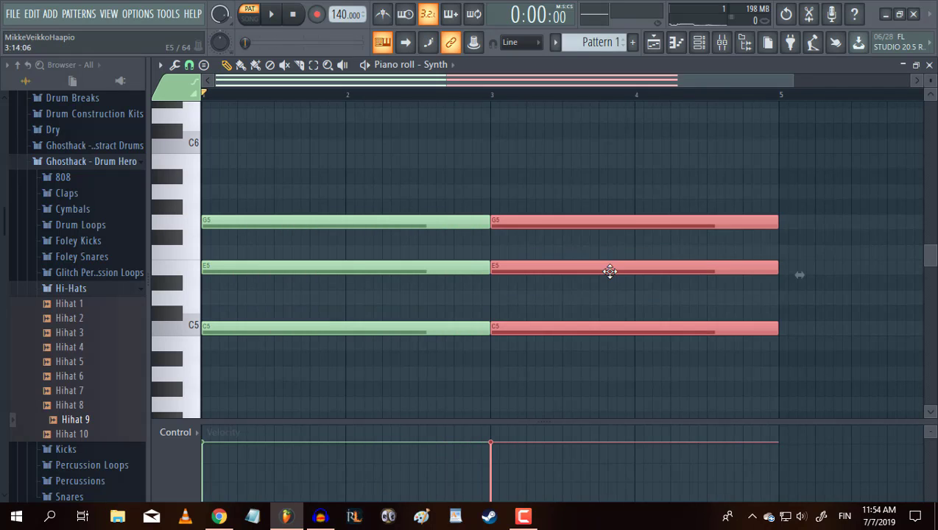
left_click_drag(771, 274, 632, 335)
Step: Add a one-bar D5-F#5-A5 chord at bar 4 and play back the pattern
left_click_drag(607, 333, 716, 309, "ctrl")
left_click_drag(624, 209, 701, 307, "ctrl")
left_click(267, 17)
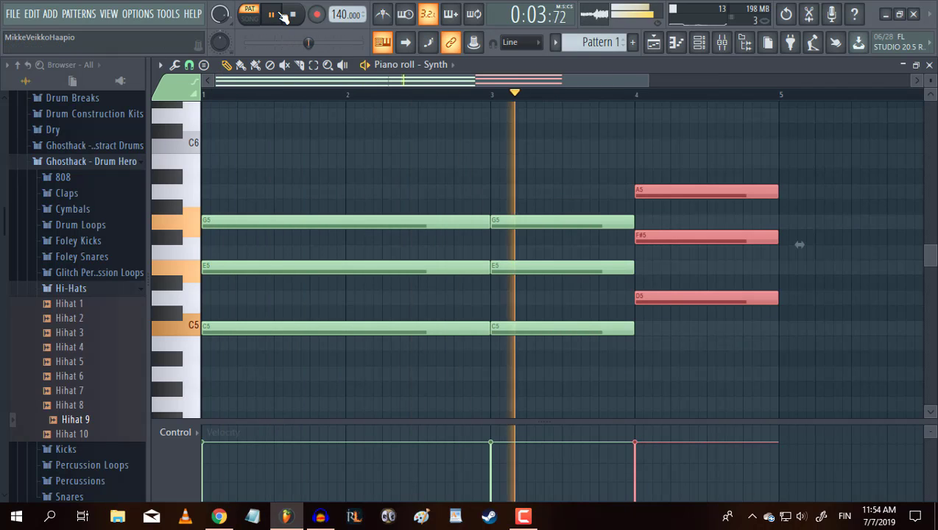
left_click(294, 16)
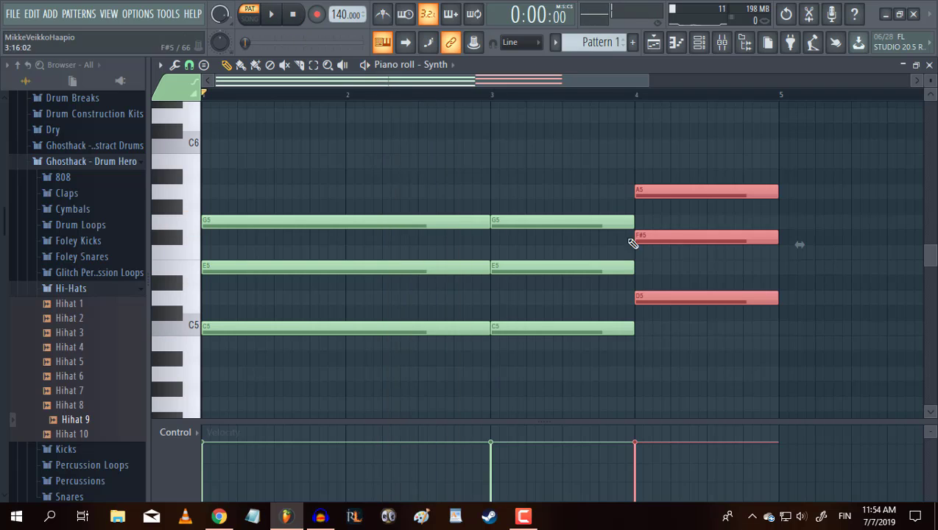
Step: Try F5 in place of F#5 in the bar 4 chord and play it from late in bar 3
left_click_drag(646, 254, 637, 252)
right_click(639, 237)
left_click(601, 94)
left_click(271, 14)
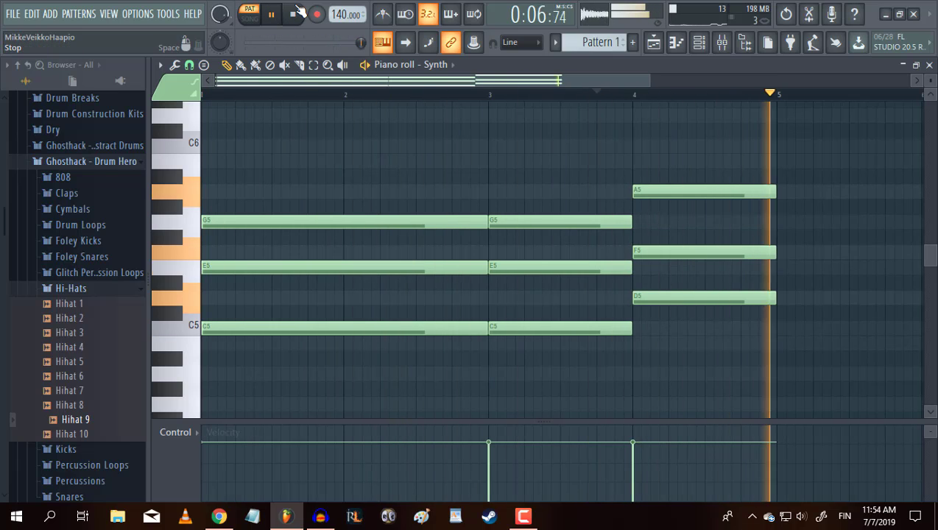
key("space")
Step: Move the bar 4 chord's middle note back up to F#5 and play the chord change
left_click_drag(638, 253, 637, 237)
left_click(271, 14)
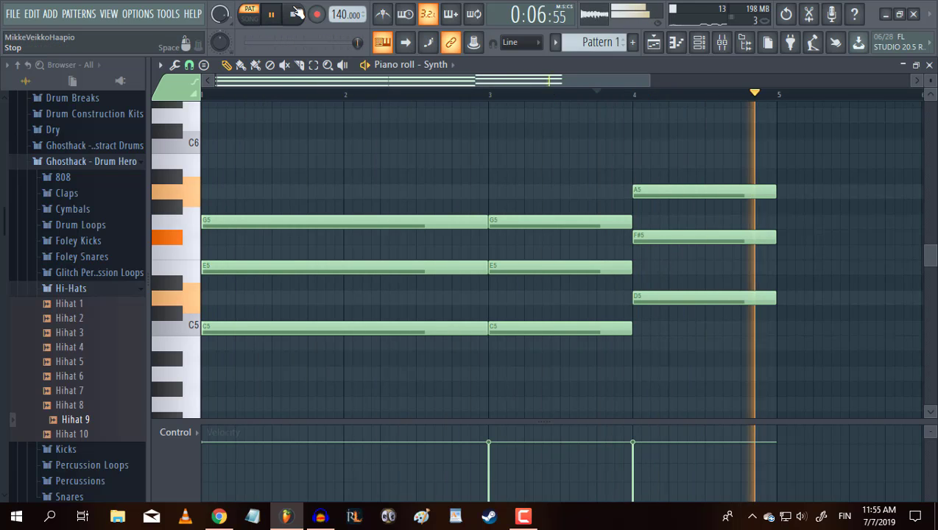
left_click(294, 14)
Step: Place a Pattern 1 clip at the start of playlist Track 1 and reopen the pattern's notes
left_click(654, 42)
left_click(399, 128)
left_click_drag(385, 138, 343, 133)
double_click(445, 129)
left_click_drag(501, 82, 429, 88)
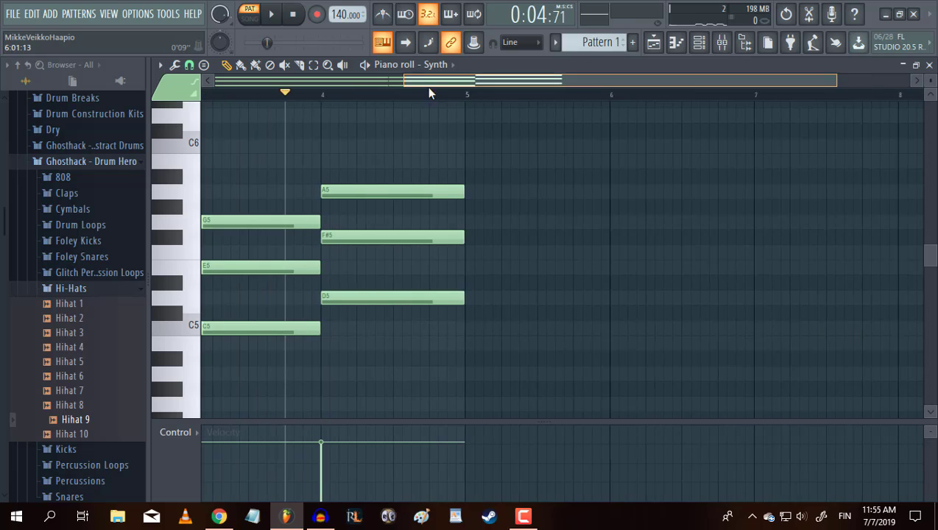
Step: Transpose the bar 4 chord up one semitone to D#5-G5-A#5 and play it
left_click_drag(435, 158, 332, 277)
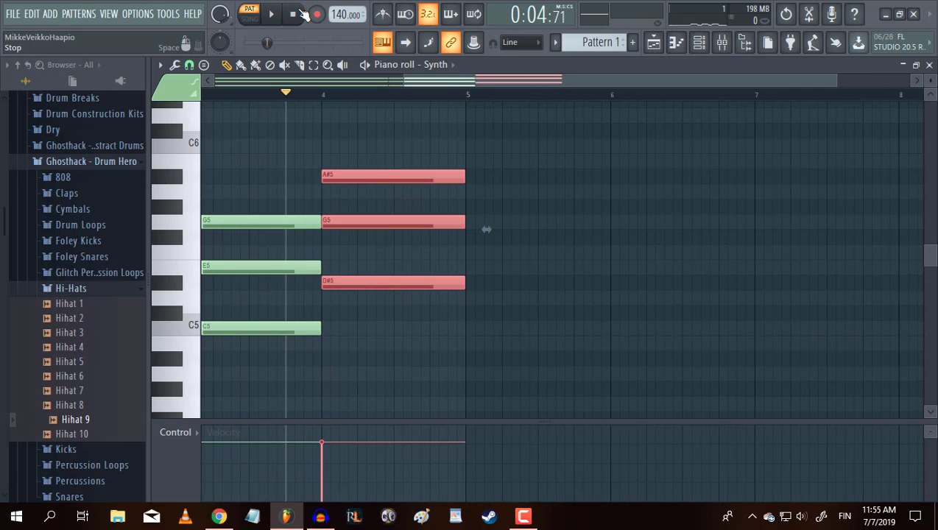
left_click(273, 16)
left_click(275, 16)
Step: Try F#5 in place of G5 in the bar 4 chord, restore G5 and play the chord again
left_click(327, 236)
right_click(332, 221)
left_click_drag(325, 236, 348, 221)
left_click(292, 14)
left_click(273, 14)
left_click(291, 15)
Step: Transpose the whole bar 4 chord up to E5-G#5-B5 and play it back
left_click_drag(356, 155, 352, 285)
left_click_drag(354, 279, 354, 259)
left_click(276, 15)
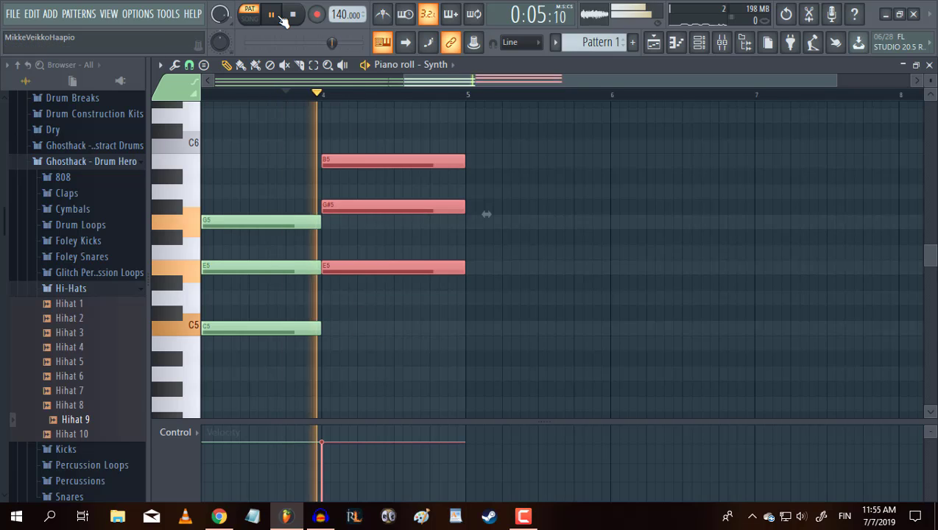
left_click(276, 15)
Step: Replace G#5 with G5 in the bar 4 chord and play from late in bar 3
left_click(325, 223)
right_click(329, 207)
left_click(295, 94)
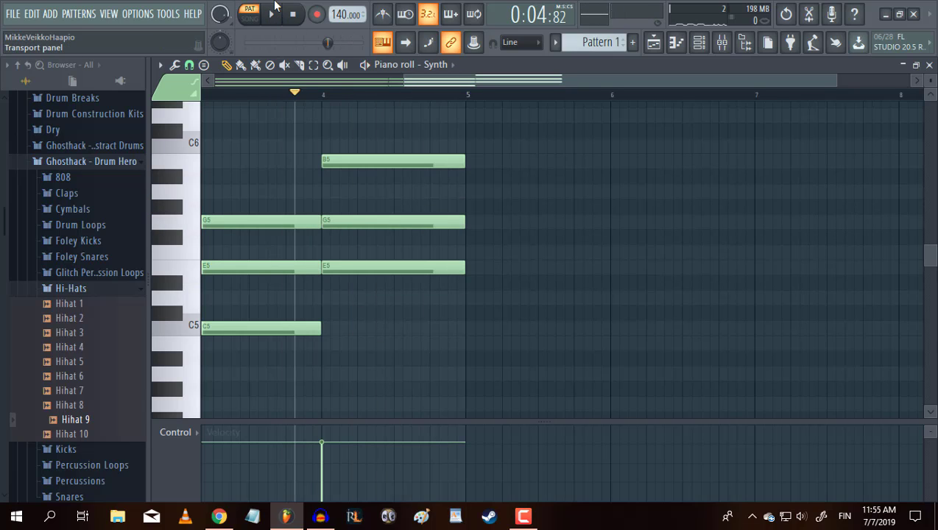
left_click(274, 14)
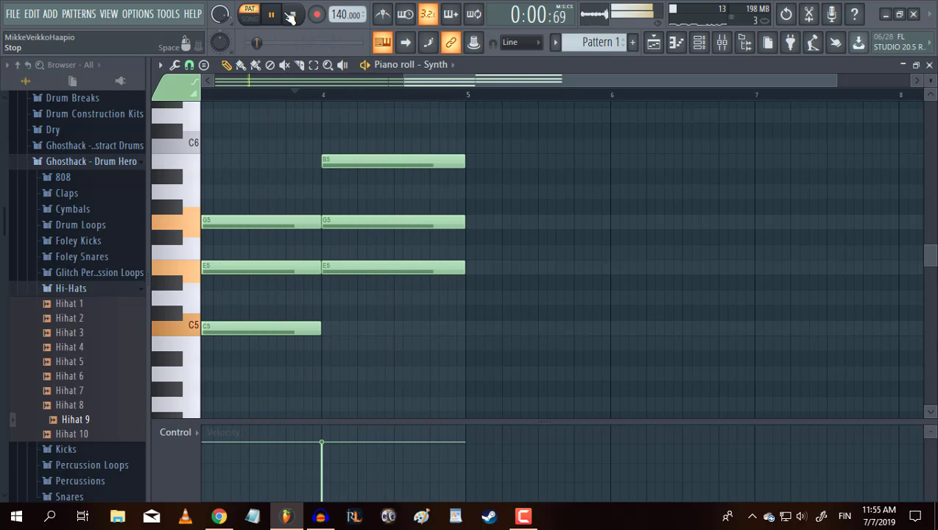
left_click(293, 14)
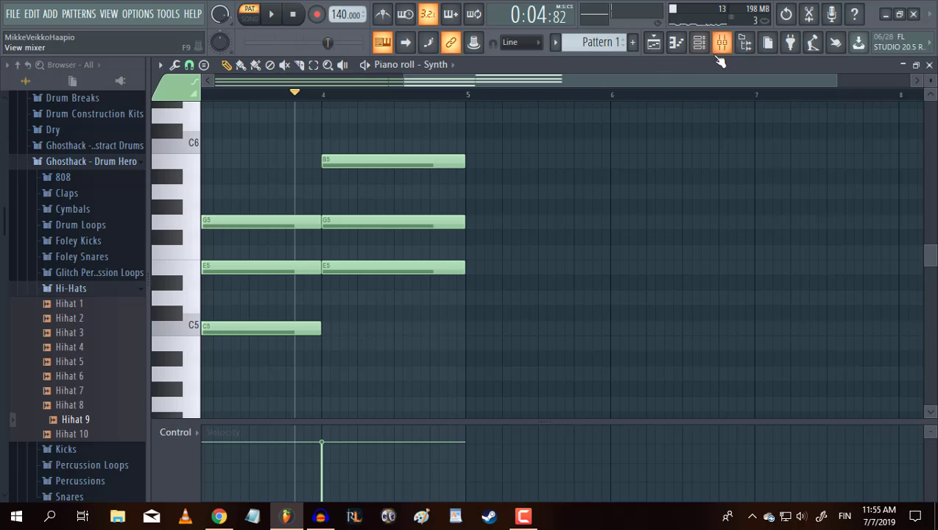
Step: Add three more Pattern 1 clips on playlist Track 1 at bars 5, 9 and 13
left_click(653, 42)
mouse_move(480, 139)
left_mouse_down()
mouse_move(844, 139)
mouse_move(820, 141)
left_mouse_up()
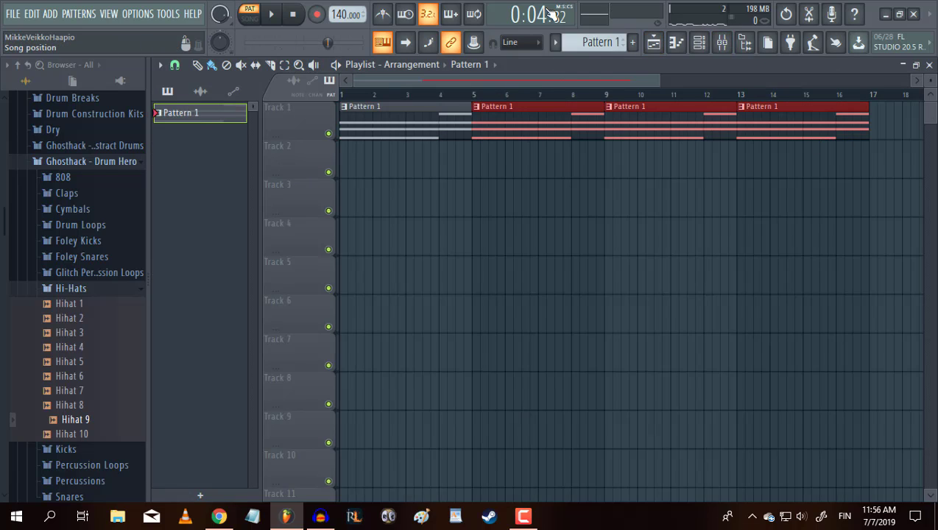
Step: Switch to Audacity and play the recorded reference clip from just before its audio starts
left_click(320, 516)
left_click(109, 192)
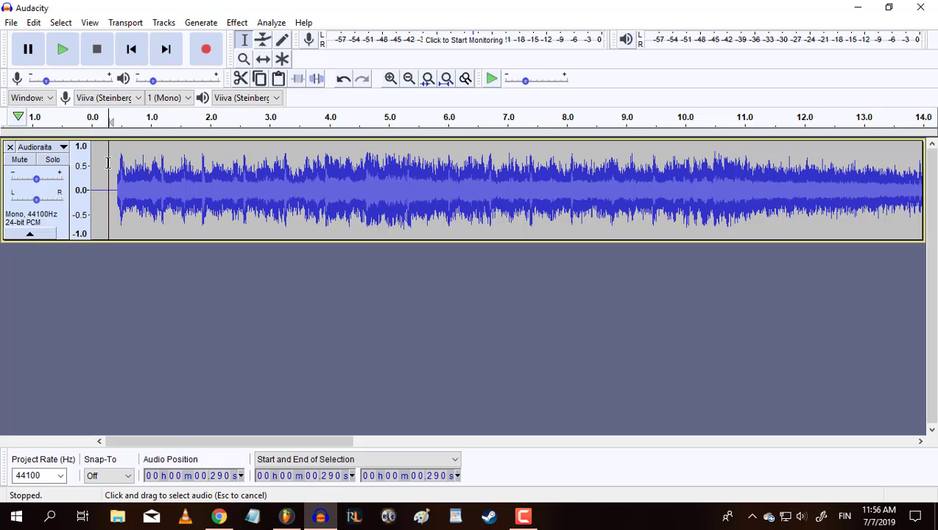
key("space")
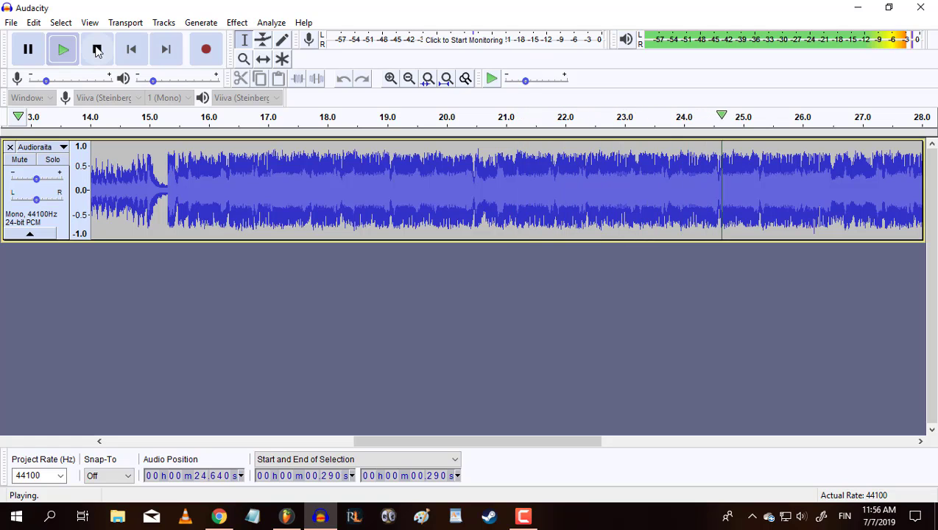
left_click(97, 50)
Step: Return to FL Studio, rename Pattern 1 as "synth" and colour it dark blue
left_click(283, 518)
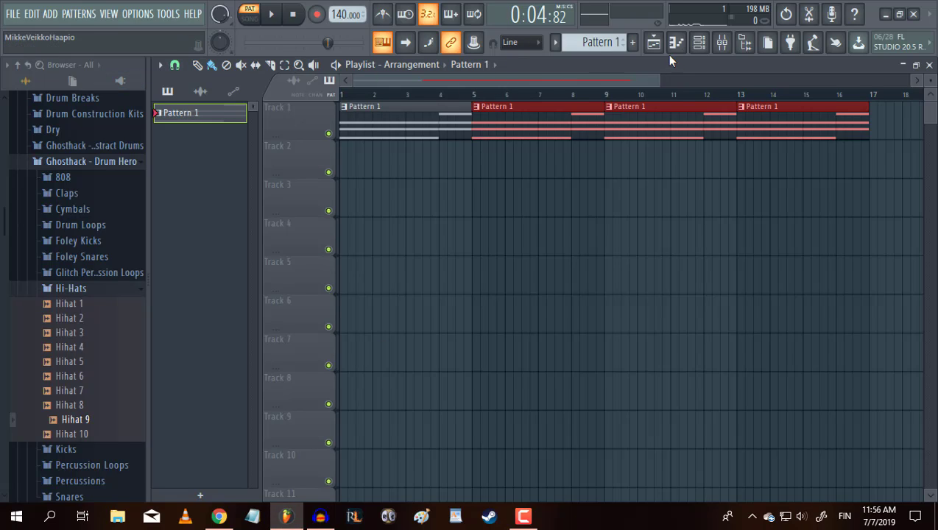
left_click(606, 42)
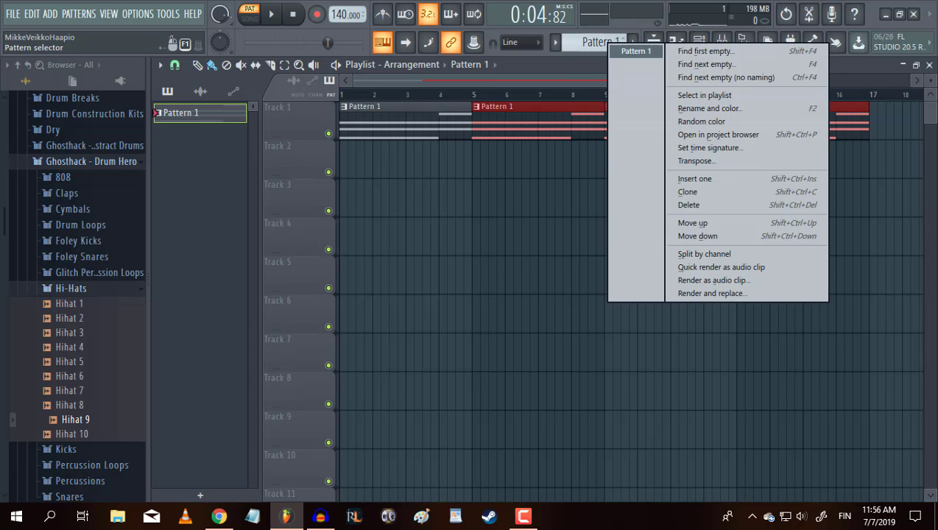
left_click(697, 80)
type("synth")
left_click(821, 283)
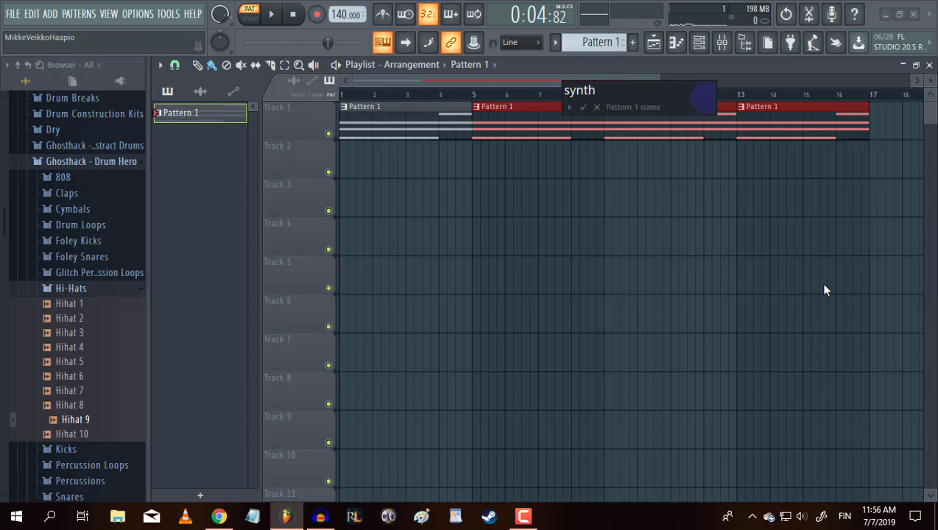
key("Return")
Step: Create a new pattern named "Sub bass"
left_click(631, 46)
type("Sum")
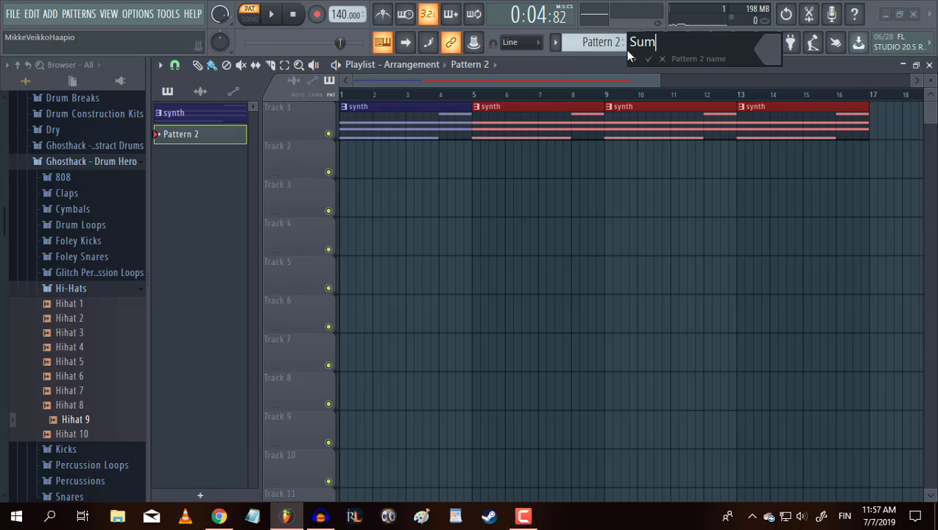
key("BackSpace")
type("b bass")
key("Return")
Step: Add a 3x Osc channel, set the coarse tuning of oscillators 1 and 2 to 0, and play a test note
left_click(698, 42)
left_click(373, 134)
left_click(424, 187)
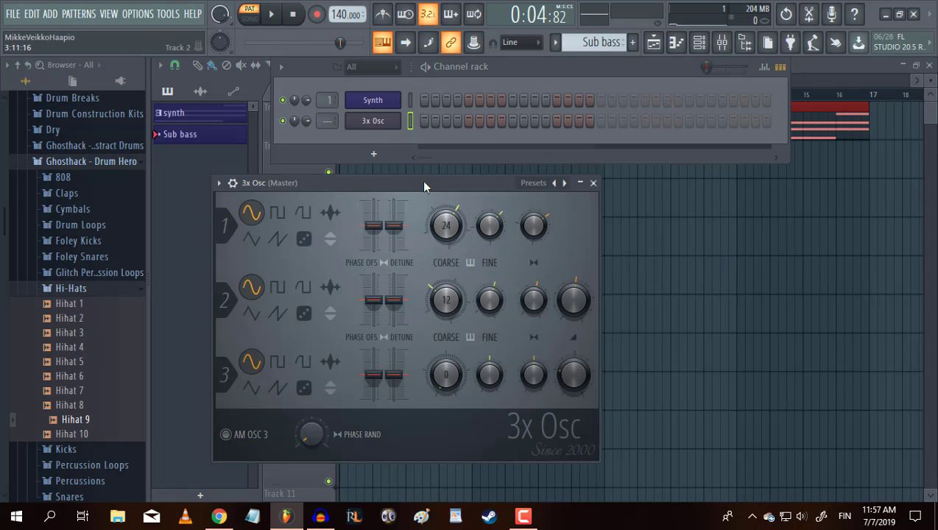
mouse_move(446, 227)
left_mouse_down()
mouse_move(447, 362)
mouse_move(446, 227)
left_mouse_up()
key("q")
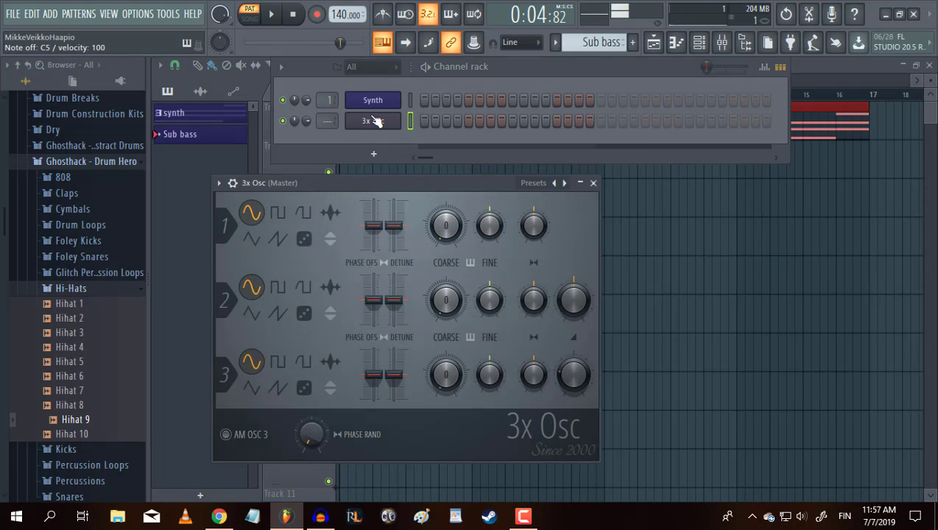
Step: Rename the 3x Osc channel as "Sub"
key("F2")
type("Sub")
key("Return")
Step: Draw a C4 note across bars 1 to 3 and a one-bar G4 note at bar 4 for the Sub channel
key("F7")
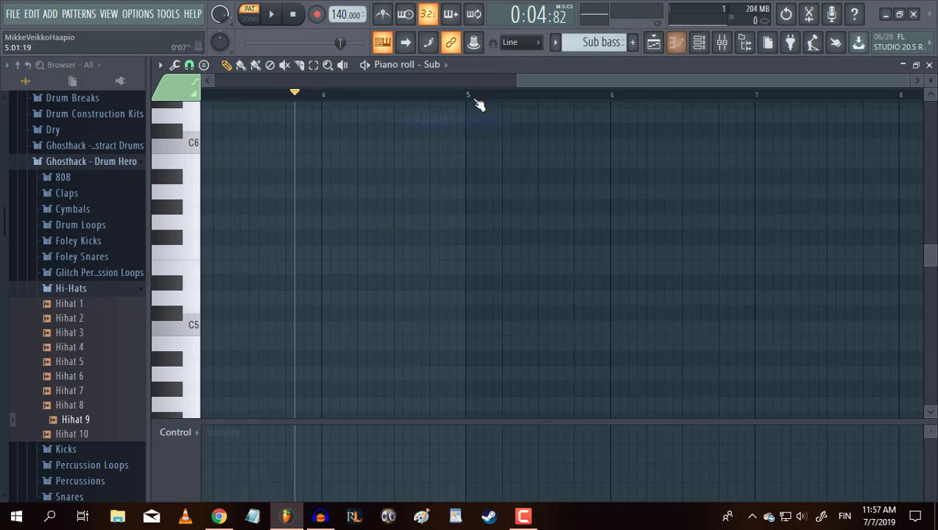
left_click(209, 326)
left_click_drag(345, 323, 638, 320)
left_click(641, 221)
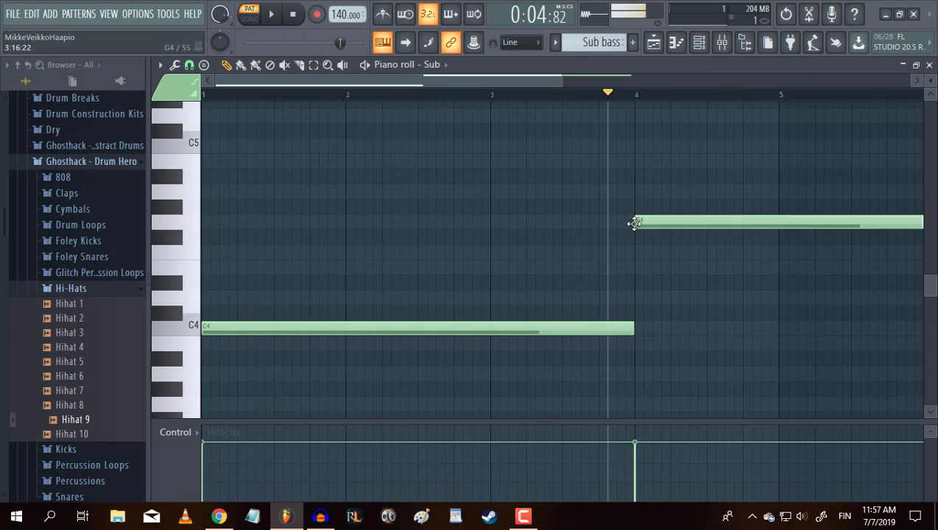
scroll(818, 224, "down", 2)
left_click_drag(818, 224, 607, 223)
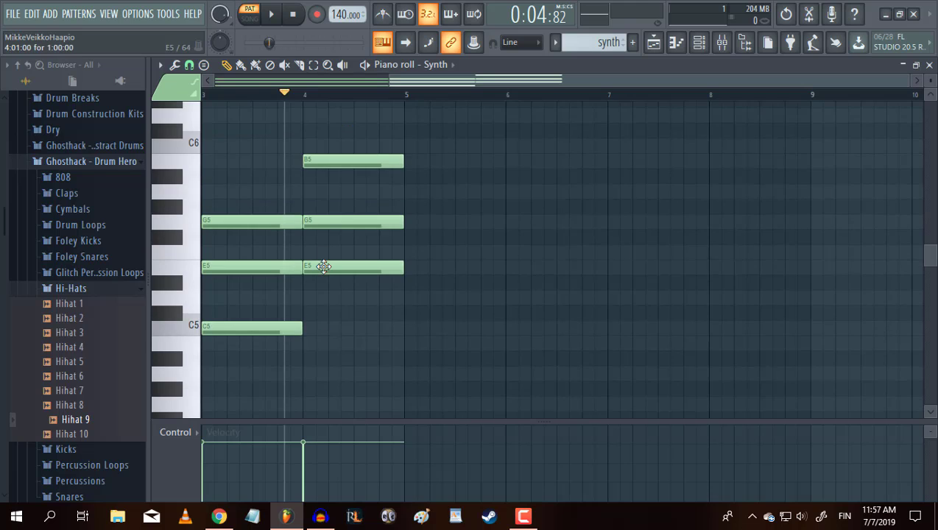
Step: Check the synth pattern's chords and place a Sub bass clip at the start of playlist Track 2
key("F5")
key("F7")
key("F5")
left_click(200, 134)
left_click(350, 158)
Step: Lower the Sub bass note in bar 4 by three semitones to E4
key("F7")
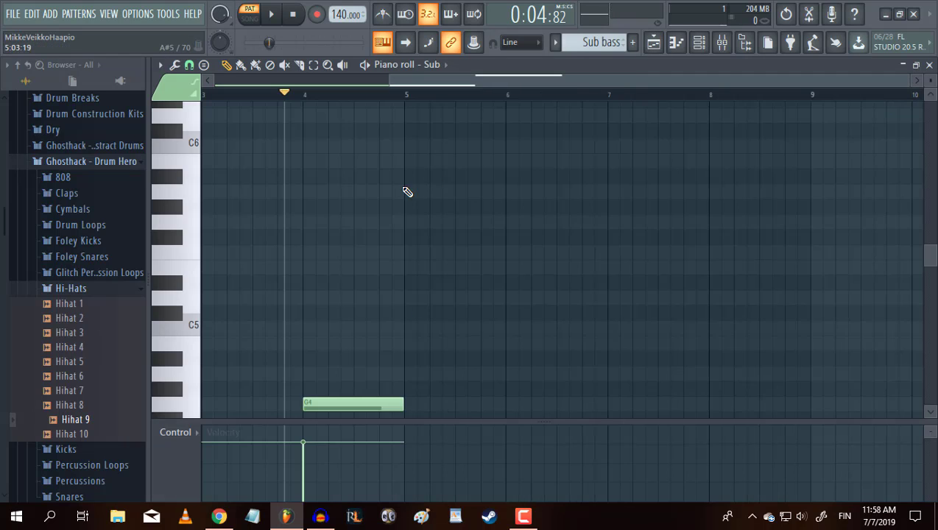
scroll(408, 192, "down", 3)
left_click_drag(350, 269, 350, 317)
Step: Play the arrangement in song mode while adding Sub bass clips on Track 2 at bars 5, 9 and 13
key("F5")
left_click(249, 15)
left_click(270, 14)
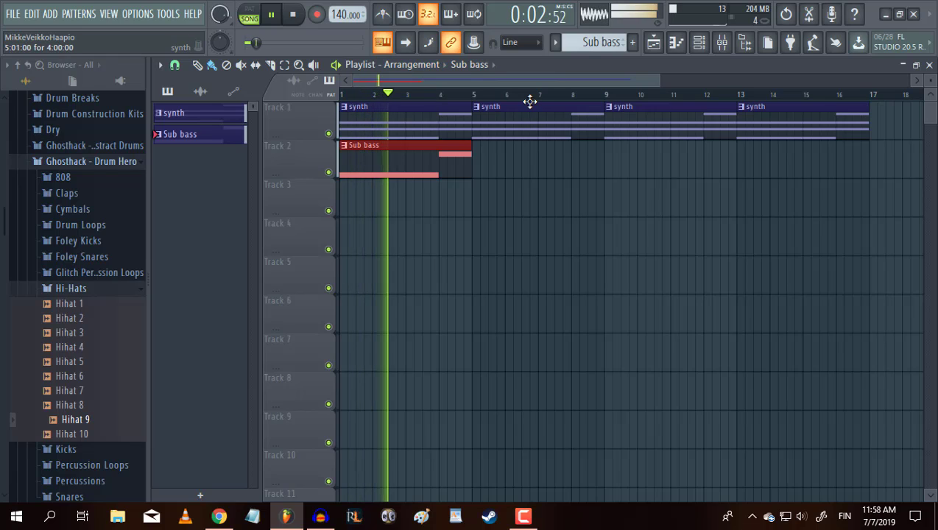
left_click(482, 168)
left_click_drag(515, 164, 509, 164)
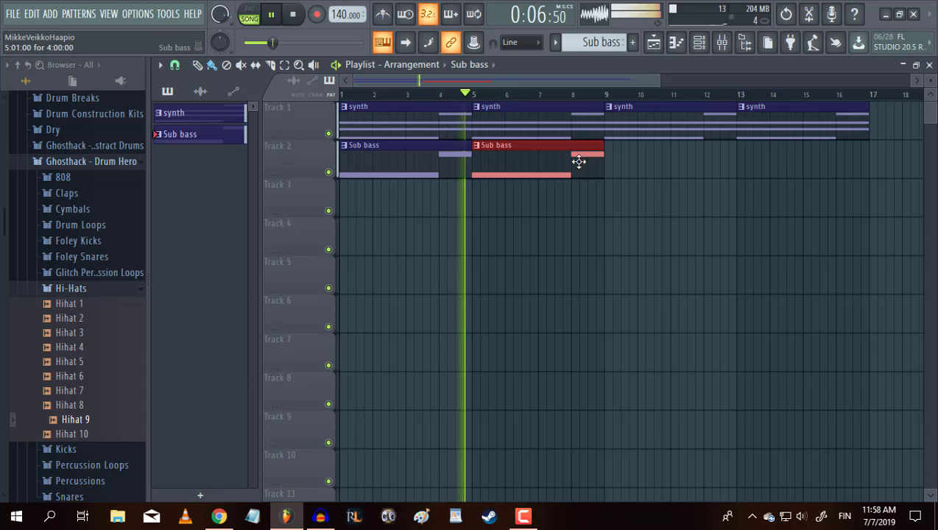
left_click(613, 167)
left_click(759, 167)
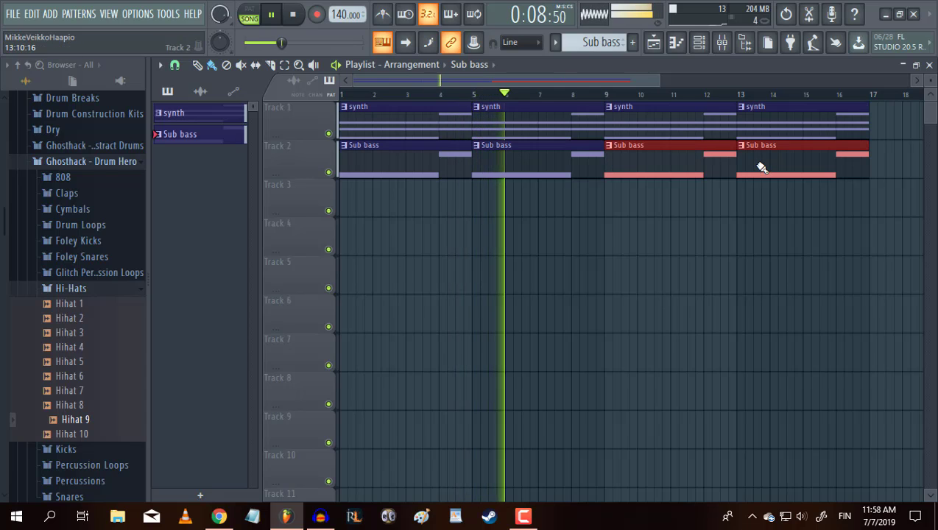
left_click(295, 17)
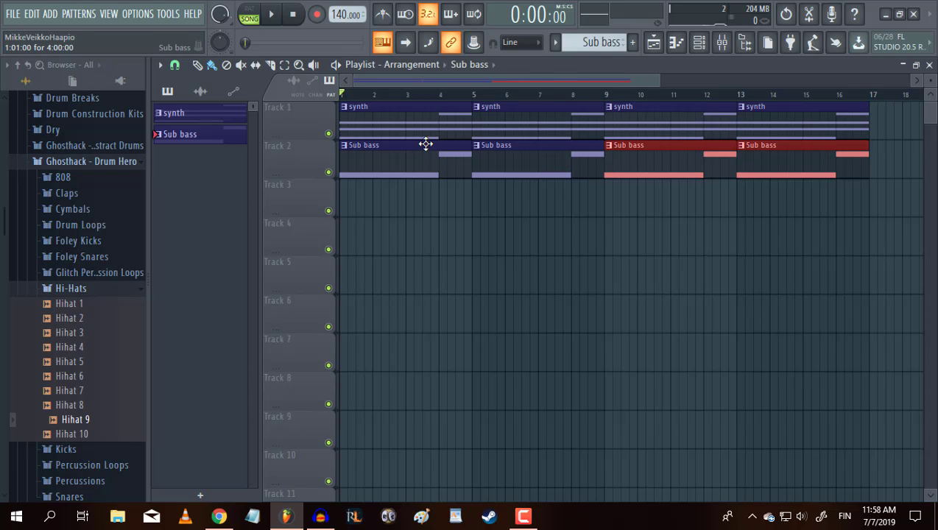
Step: Select all synth and Sub bass clips and duplicate them to start at bar 17
left_click_drag(897, 107, 294, 202)
left_click_drag(389, 177, 882, 175)
left_click_drag(554, 81, 705, 72)
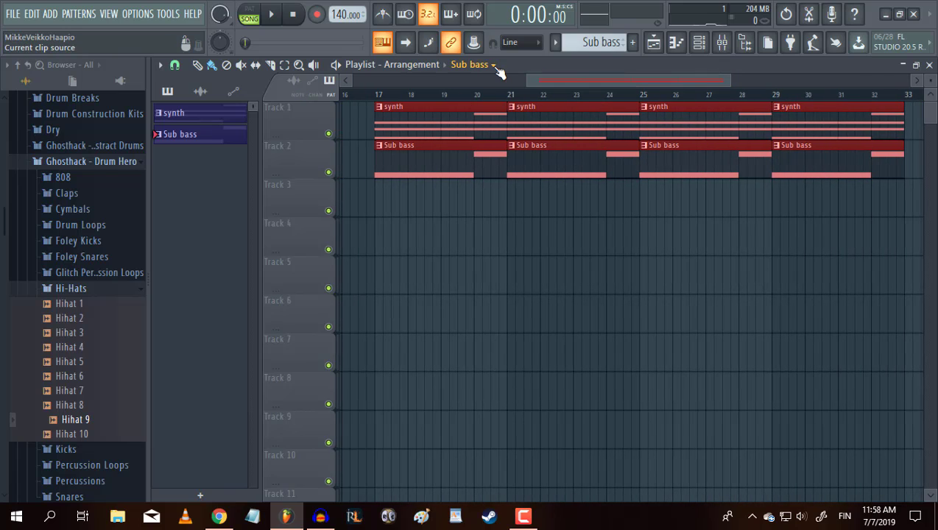
Step: Create a new pattern named "Drum"
left_click(631, 42)
type("Drum")
key("Return")
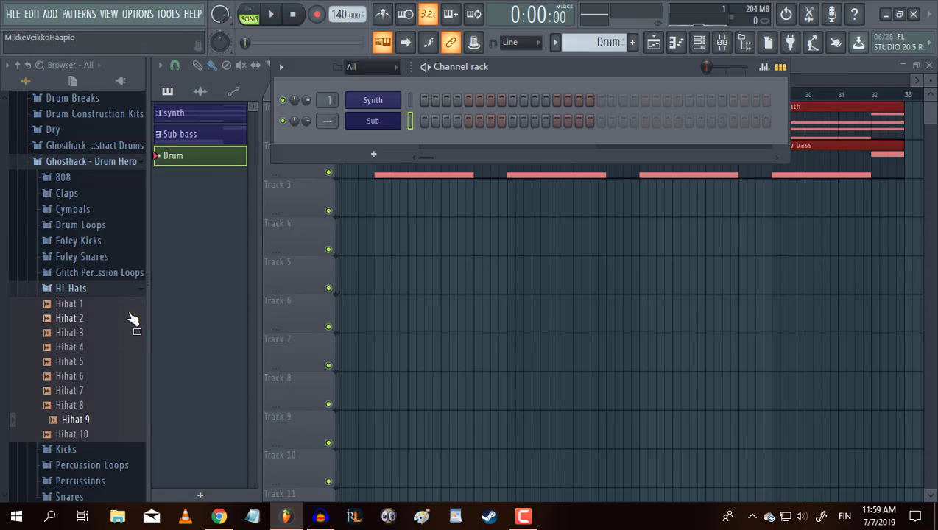
Step: Open the Drum Loops sample folder in the Ghosthack - Drum Hero pack and set the project tempo to 170 BPM
scroll(132, 318, "up", 3)
scroll(87, 255, "down", 3)
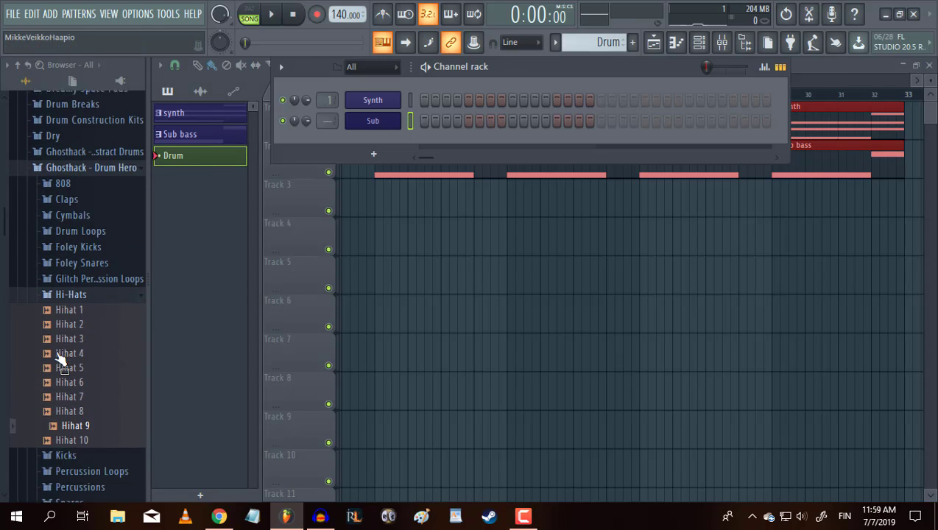
left_click(76, 243)
left_click(70, 270)
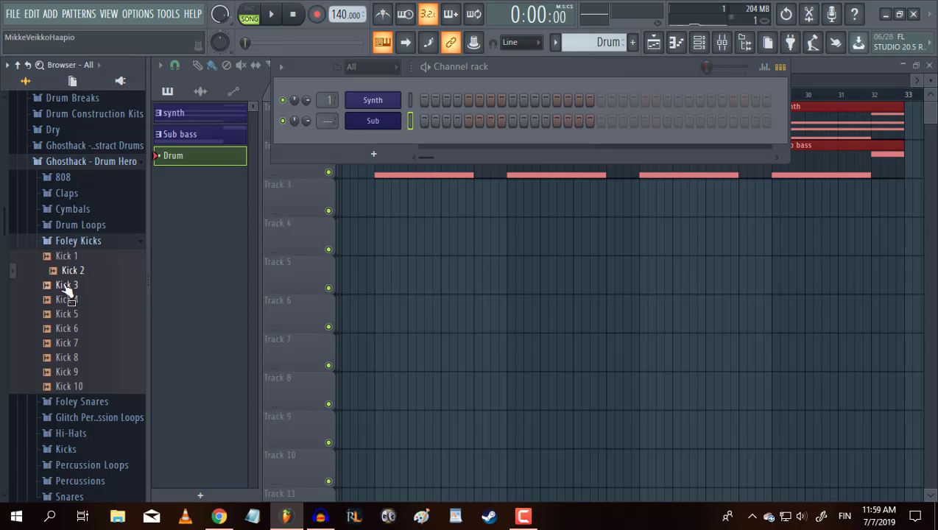
left_click(87, 243)
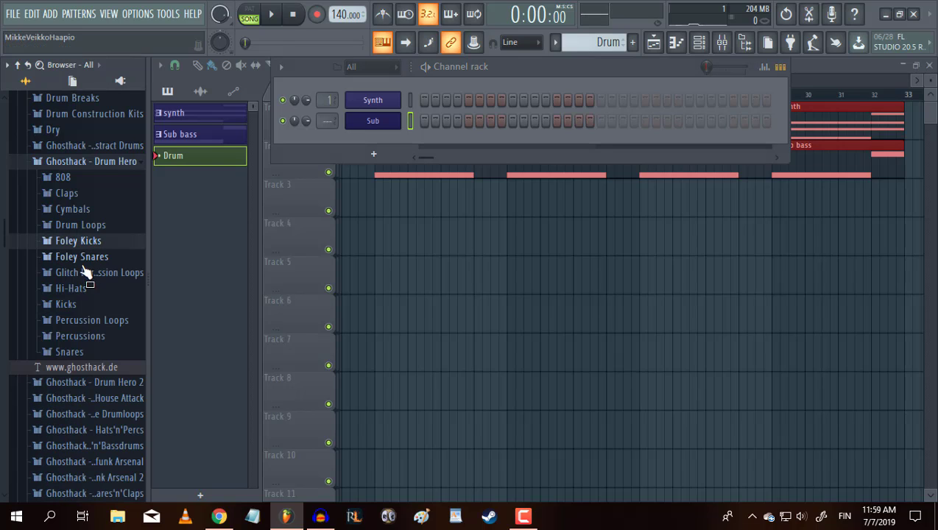
left_click(82, 225)
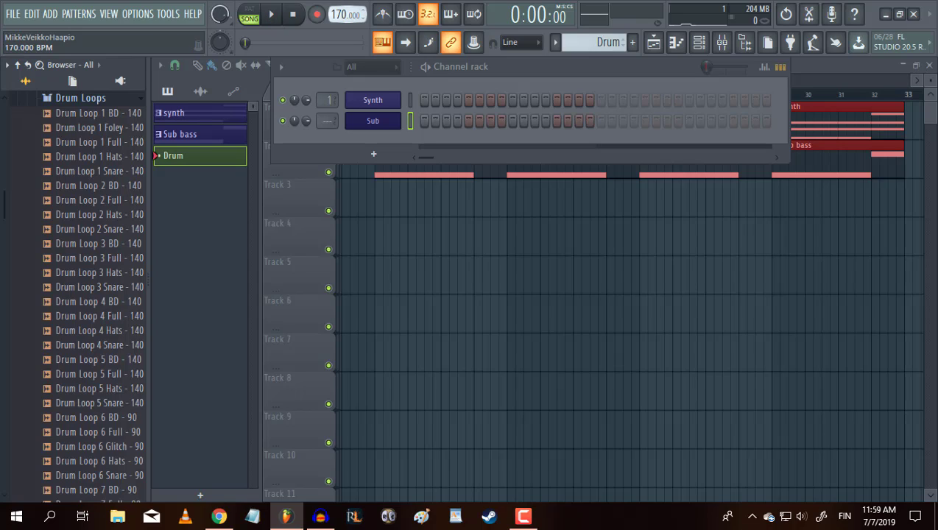
Step: Audition the 172 BPM drum loops, including Drum Loop 14 Full and Drum Loop 15 Full
scroll(76, 397, "down", 15)
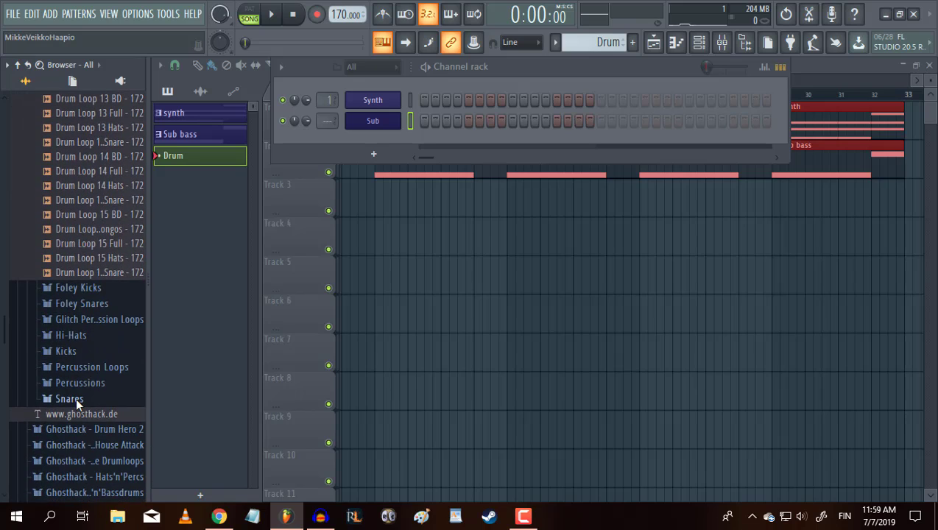
scroll(76, 397, "up", 4)
left_click(90, 376)
left_click(89, 359)
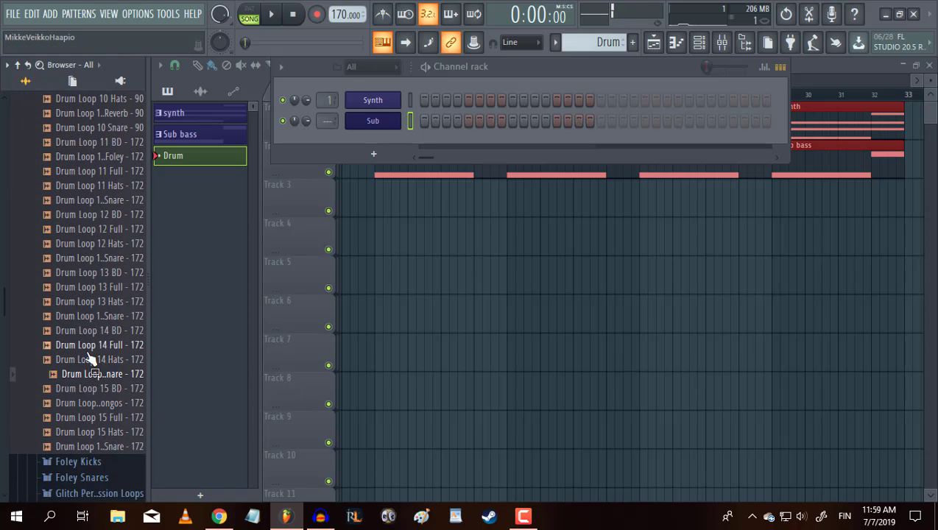
left_click(88, 333)
left_click(88, 347)
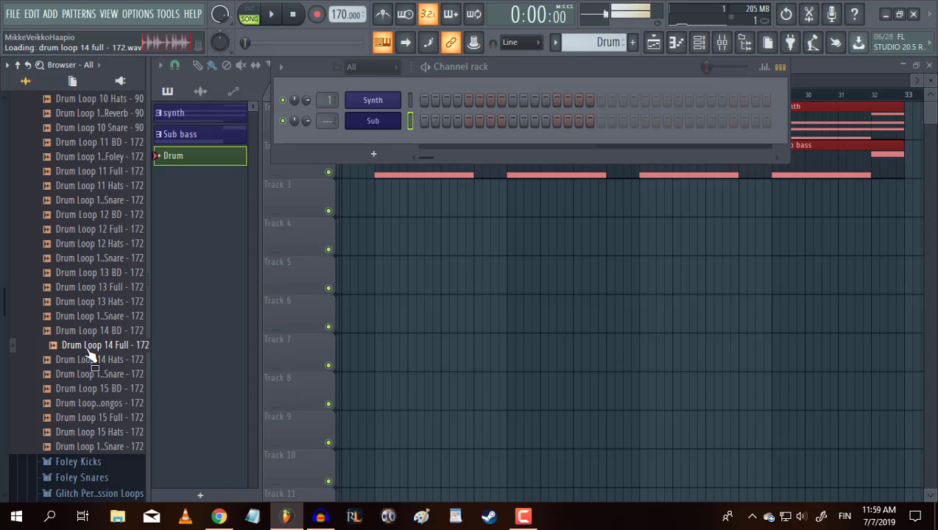
left_click(80, 404)
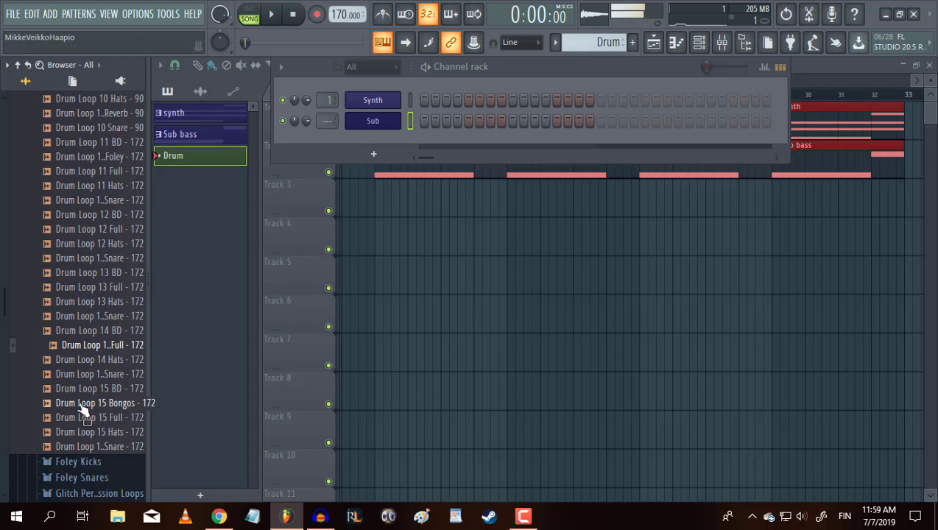
left_click(83, 418)
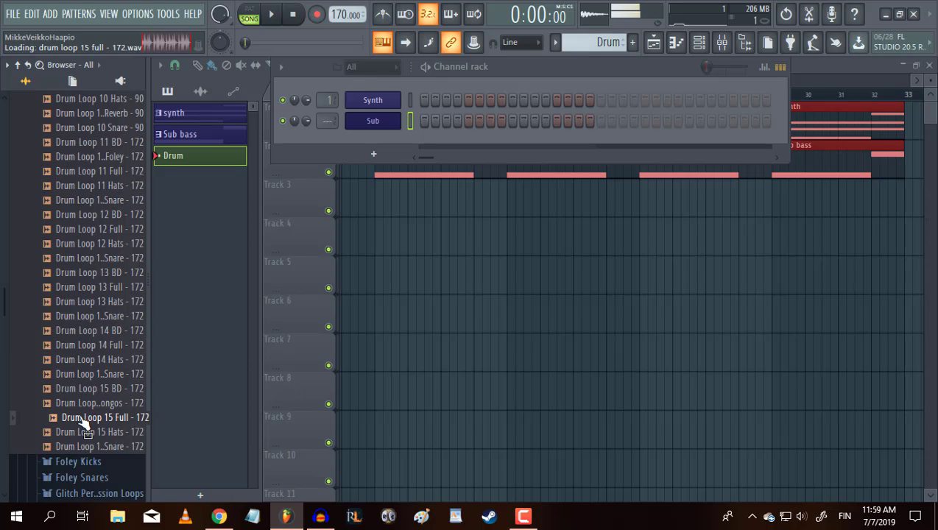
Step: Place Drum Loop 13 Full - 172 on Track 3 at bar 17 and repeat it at bars 21, 25 and 29
left_click(89, 289)
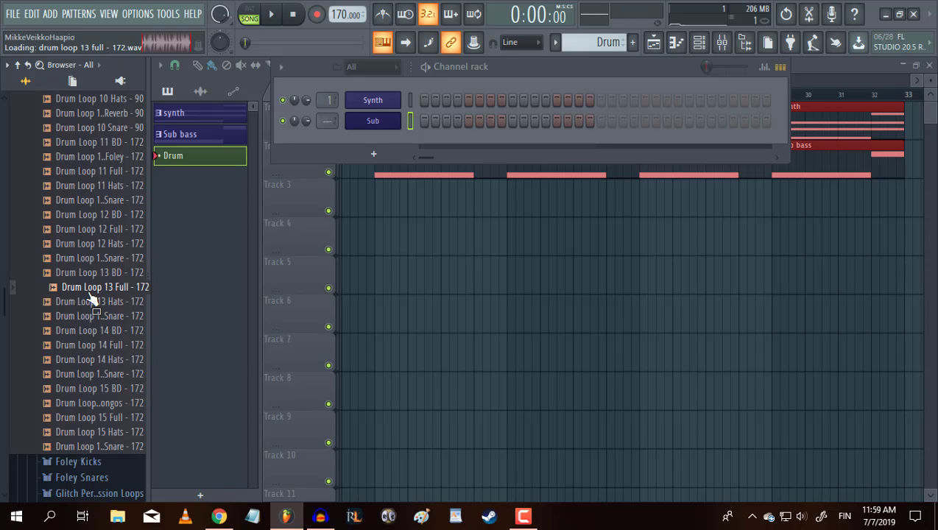
left_click_drag(90, 294, 376, 197)
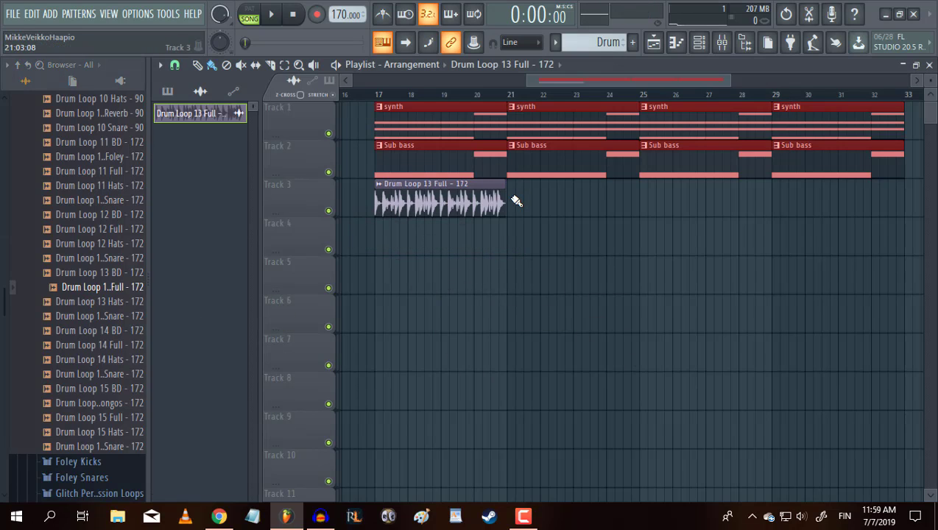
mouse_move(516, 200)
left_mouse_down()
mouse_move(823, 201)
mouse_move(815, 200)
left_mouse_up()
Step: Set the tempo to 172 BPM and play the arrangement from just before bar 17
left_click(366, 95)
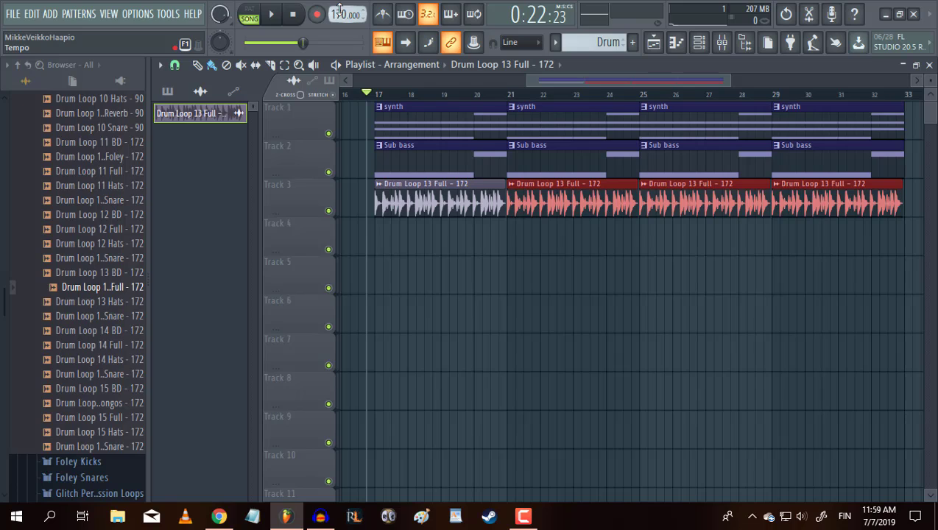
scroll(341, 11, "up", 2)
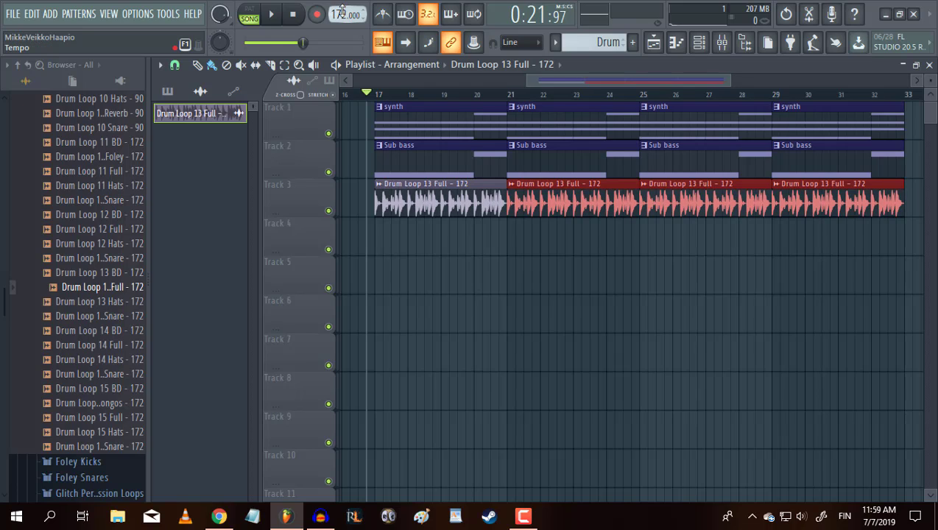
left_click(276, 14)
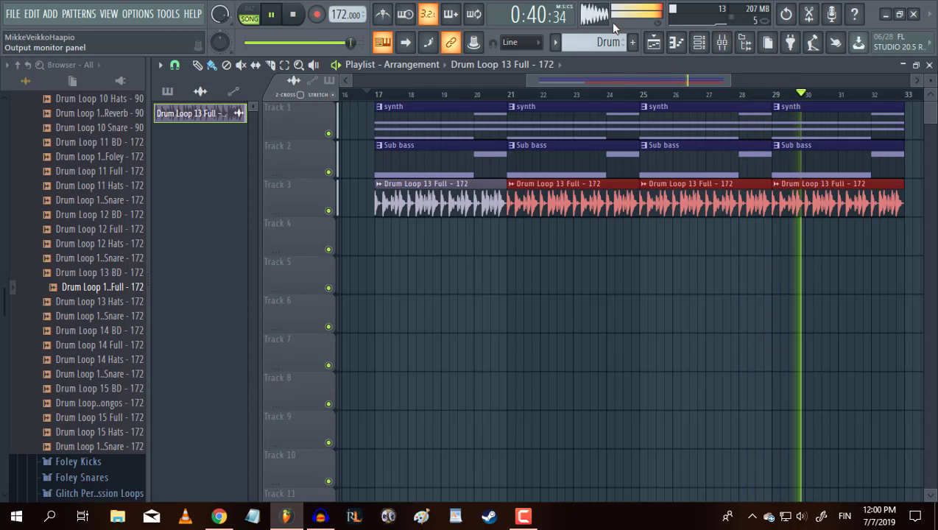
left_click(293, 17)
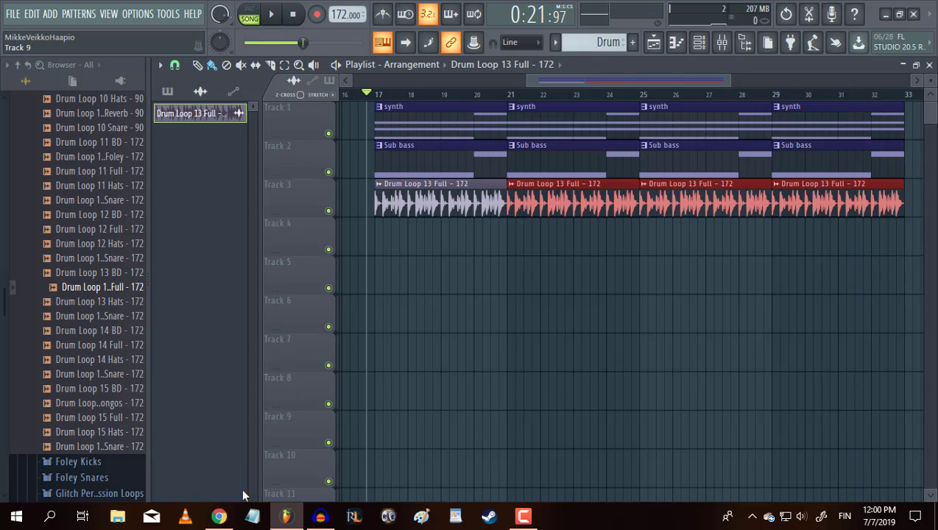
Step: Play the reference clip in Audacity from about 16.1 s, and return to FL Studio to play the arrangement for comparison
left_click(219, 516)
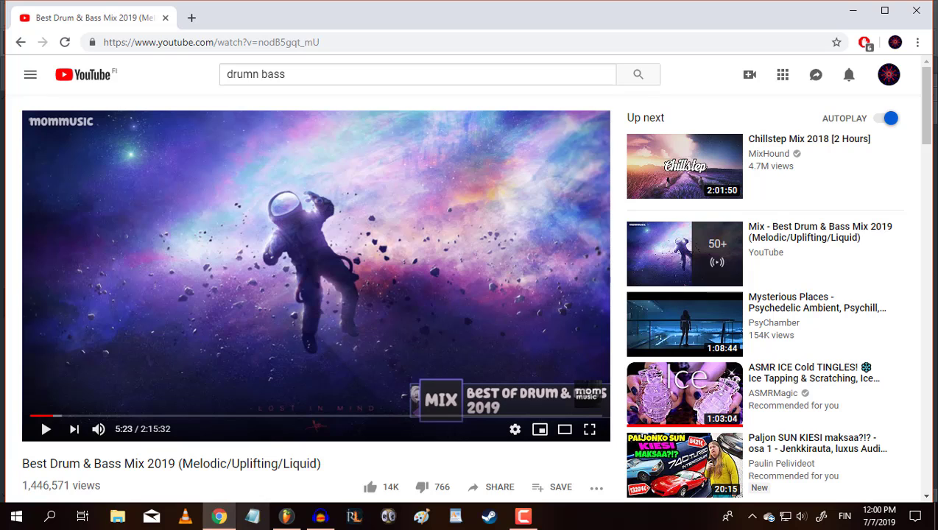
left_click(320, 516)
left_click(214, 209)
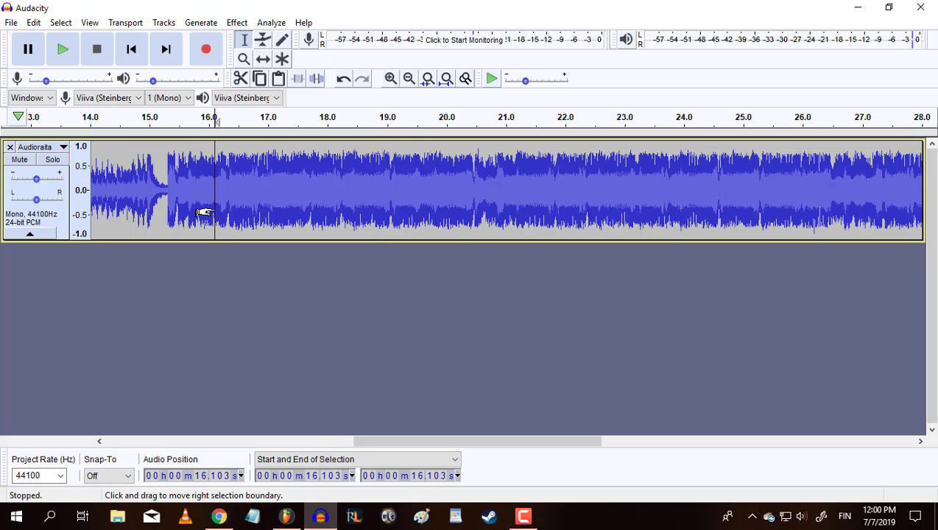
left_click(62, 49)
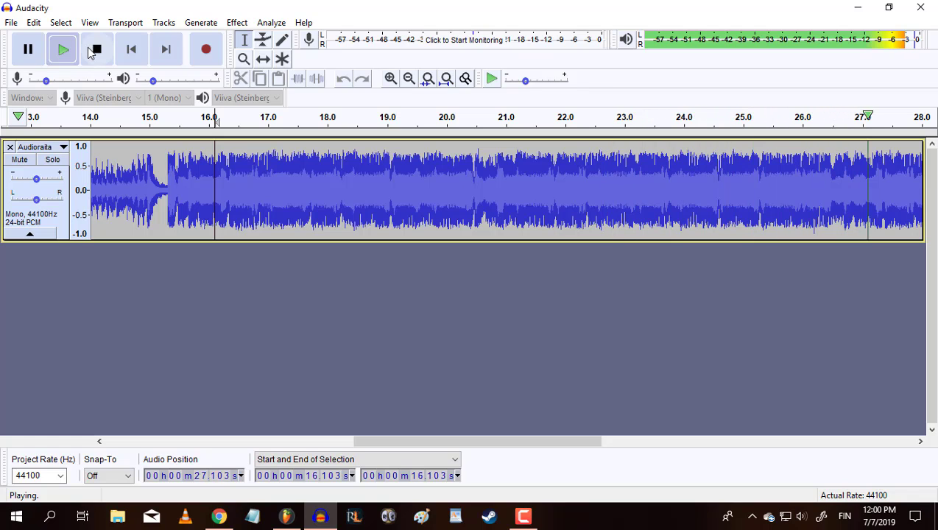
left_click(96, 50)
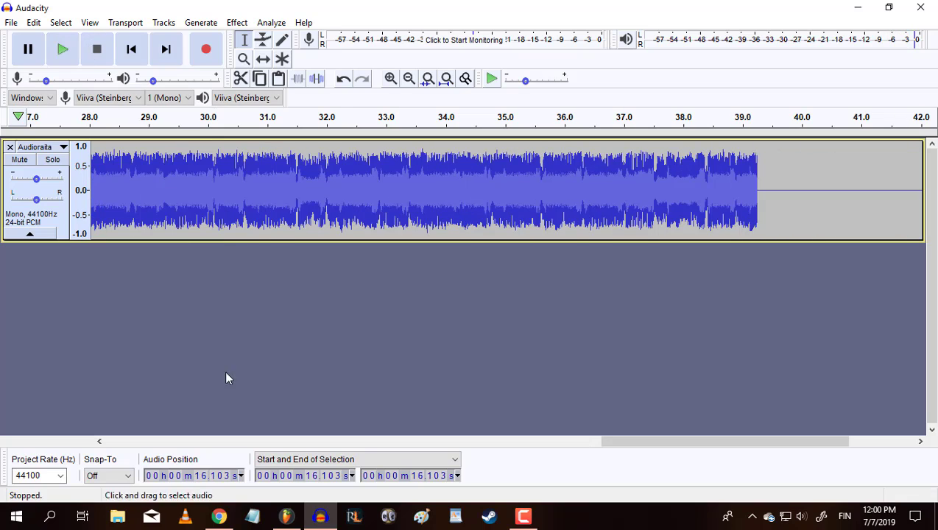
left_click(218, 516)
left_click(286, 515)
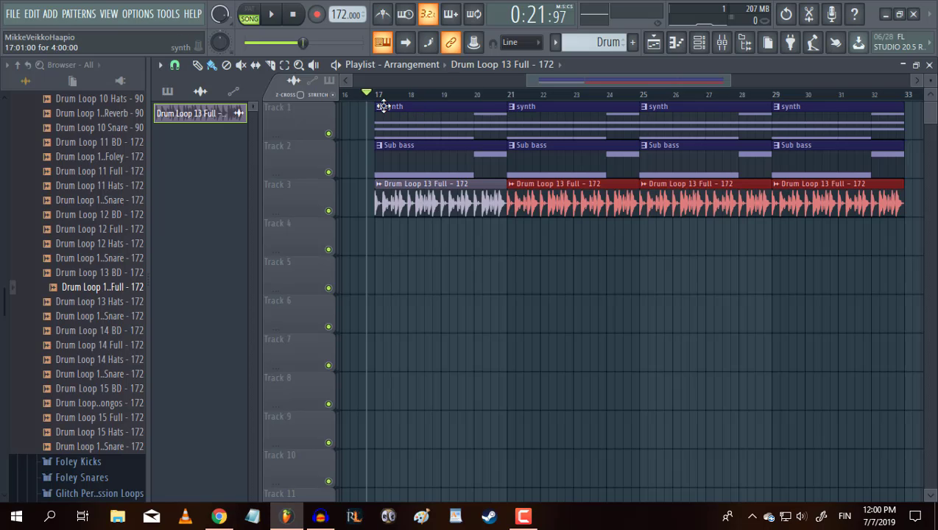
left_click(271, 14)
left_click(272, 14)
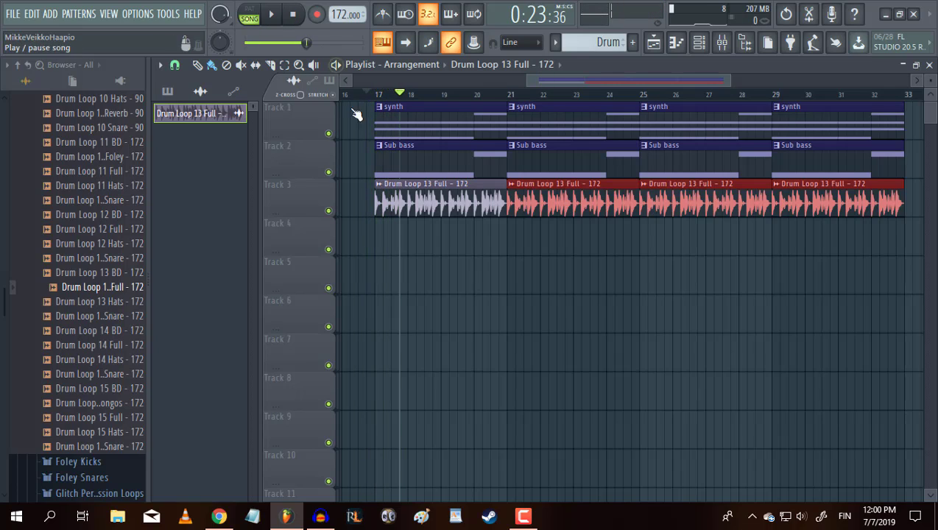
Step: Create a new pattern named "pad" and add a Serum channel, shrinking and repositioning its plugin window
left_click(699, 41)
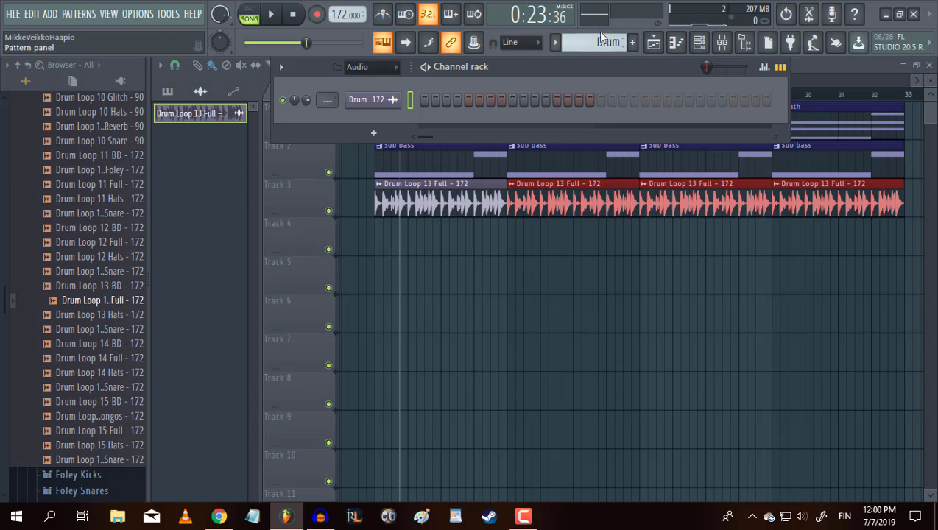
left_click(632, 42)
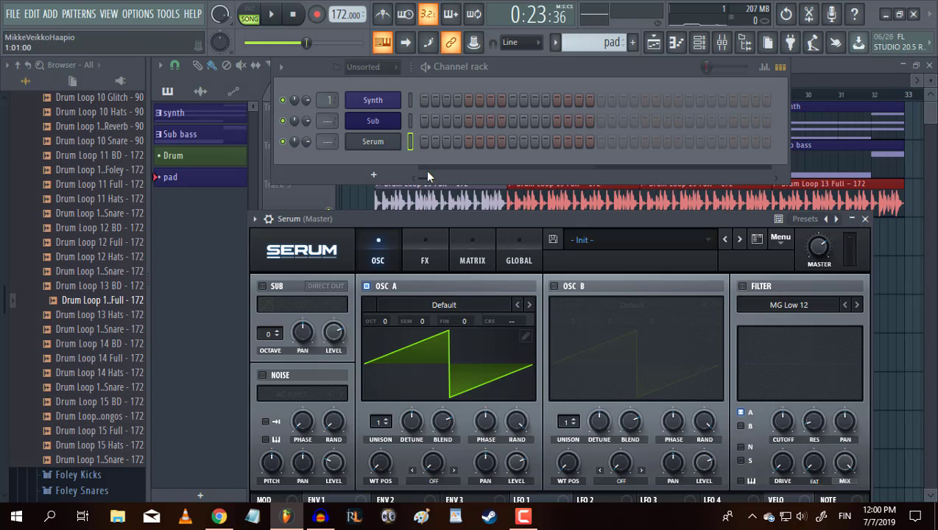
left_click(299, 255)
left_click(284, 305)
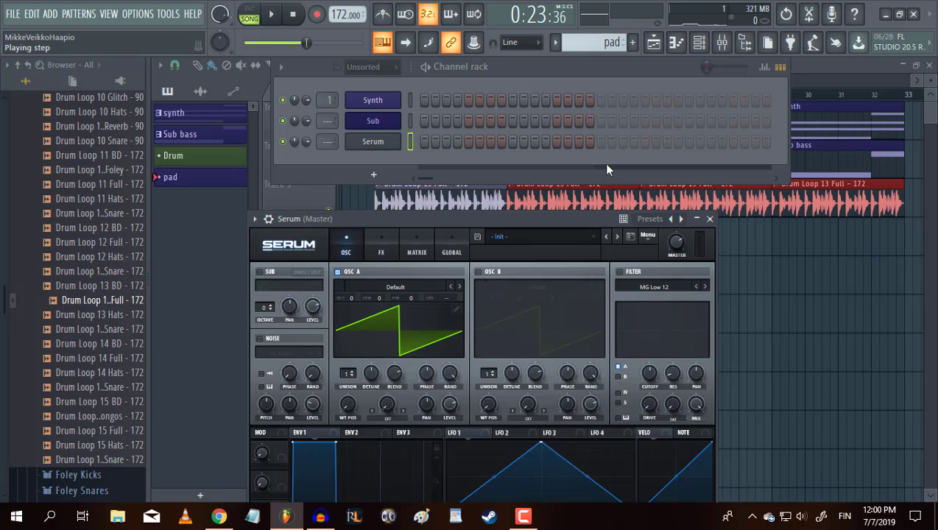
left_click_drag(560, 216, 607, 116)
Step: Try the PAD Kirkkaus and PAD Kirkkaus moded presets in the new Serum channel and lower its master volume
left_click(733, 114)
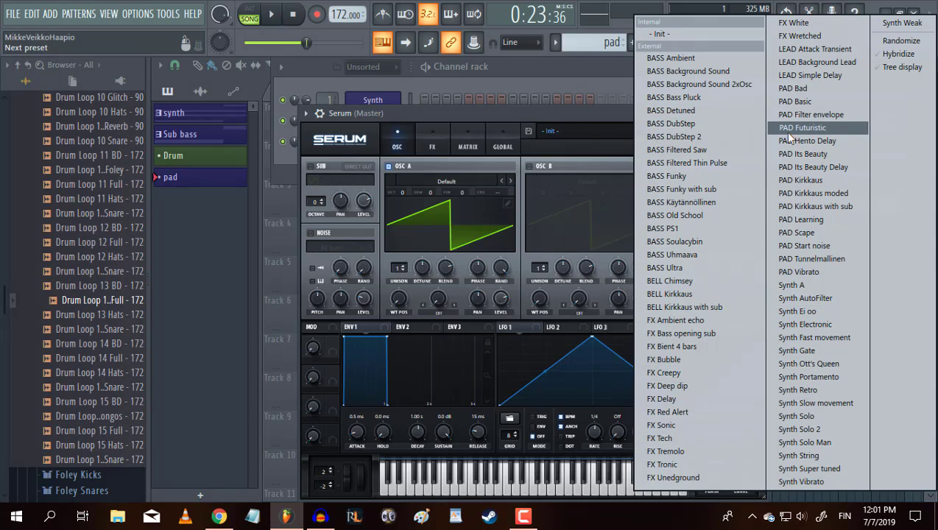
left_click(801, 179)
key("n")
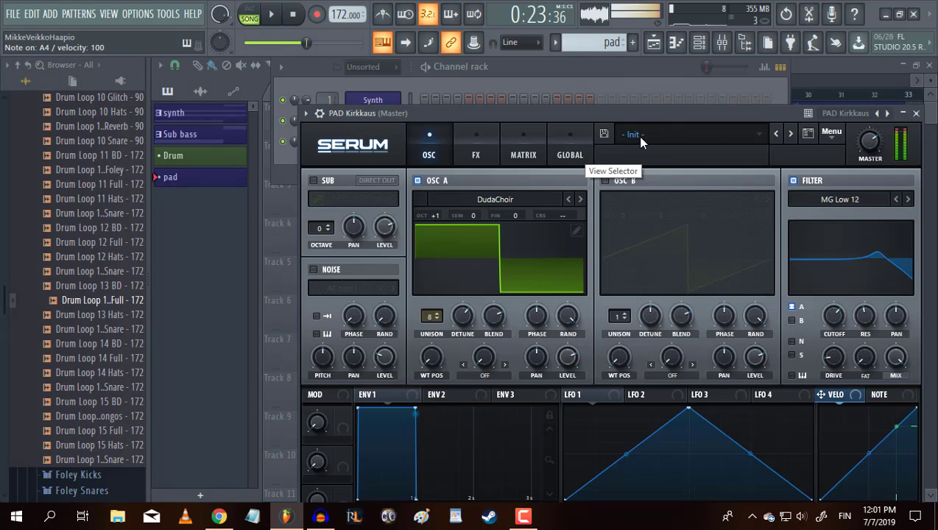
left_click(887, 113)
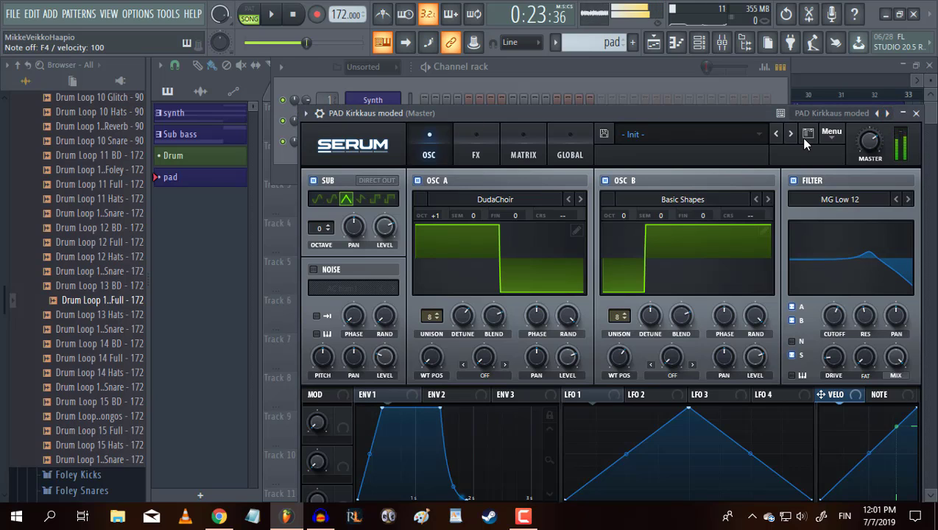
left_click_drag(867, 143, 861, 169)
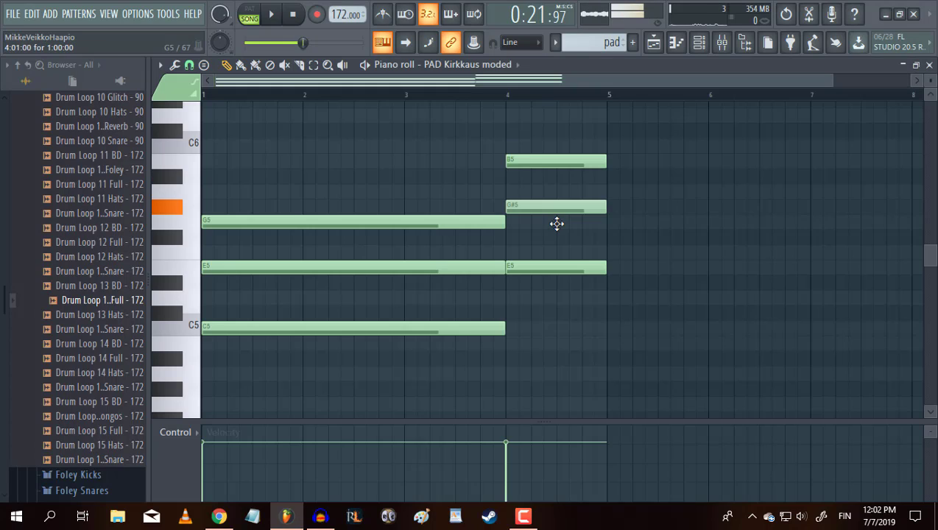
Step: Lower the middle note of the pad's bar 4 chord to G5 and play the pad in pattern mode
left_click_drag(556, 224, 554, 230)
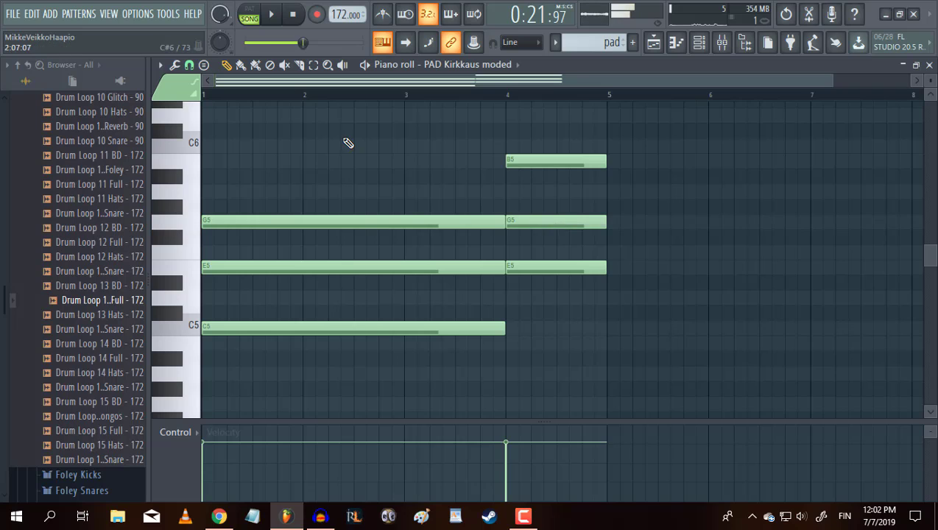
left_click(279, 19)
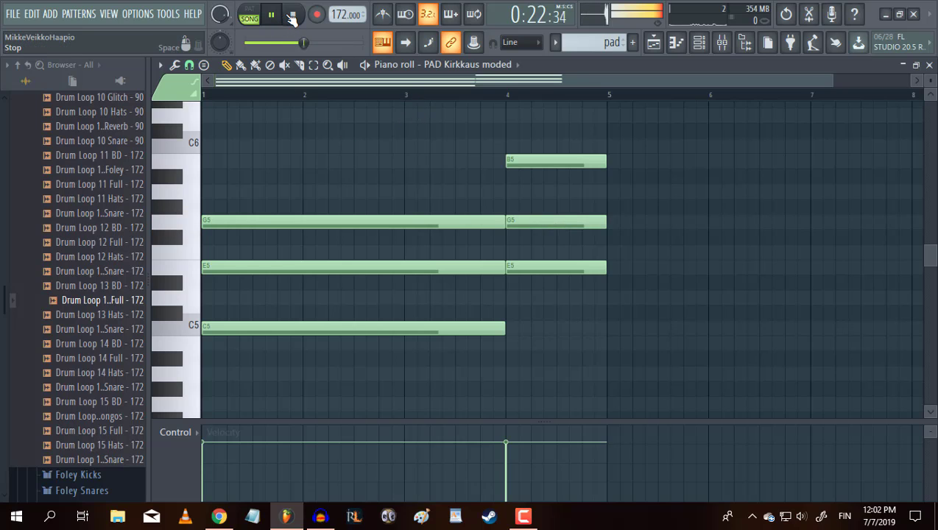
left_click(249, 16)
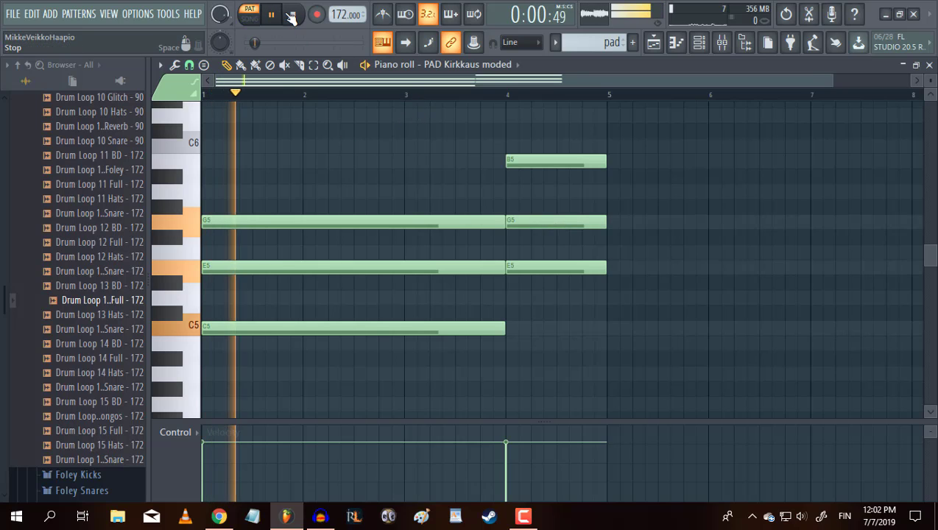
left_click(291, 16)
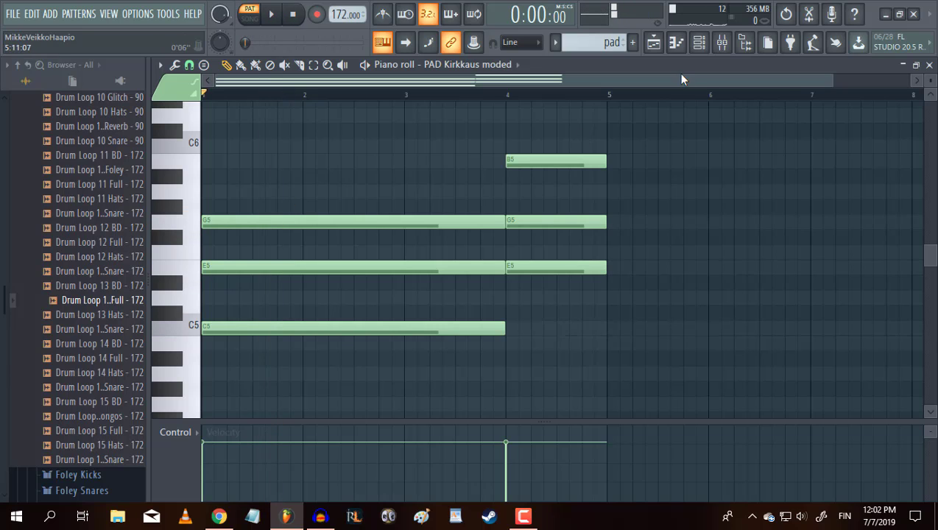
Step: Reopen the pad's Serum channel and load the PAD Scape preset
left_click(698, 42)
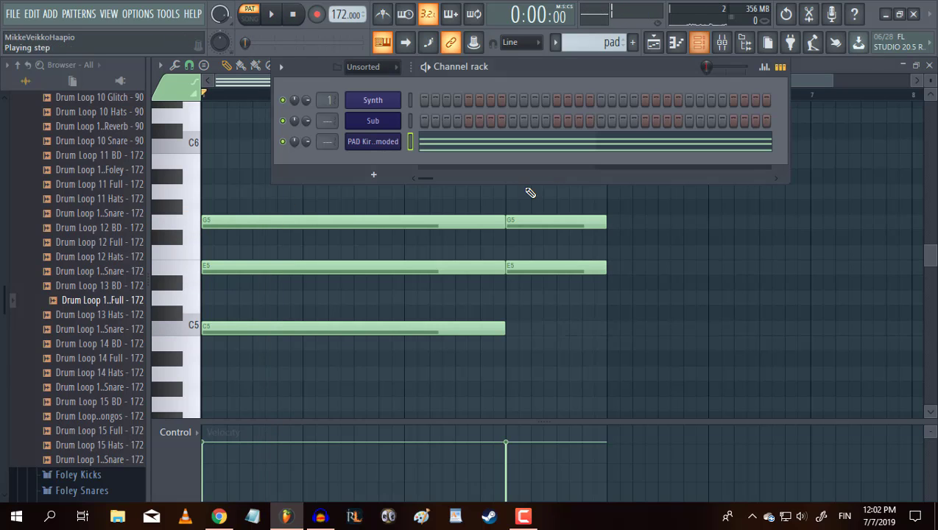
left_click(377, 143)
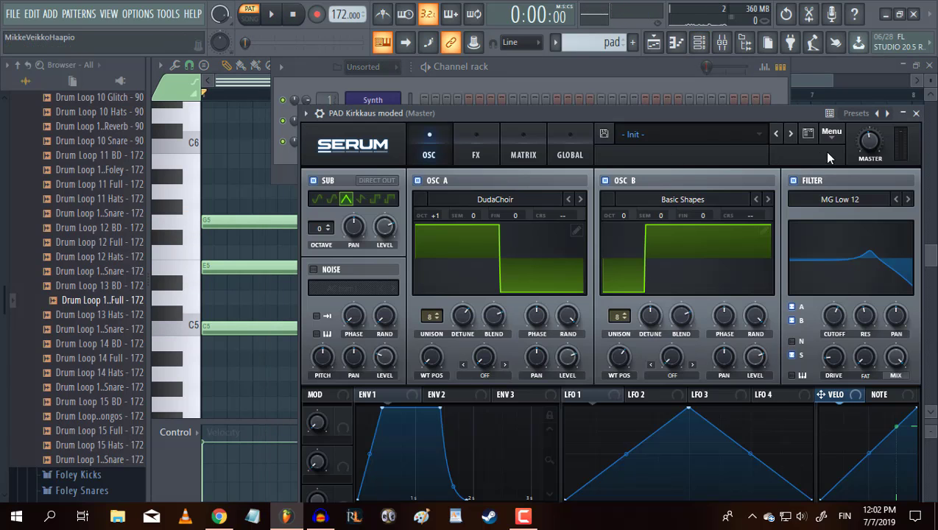
right_click(886, 114)
left_click(810, 233)
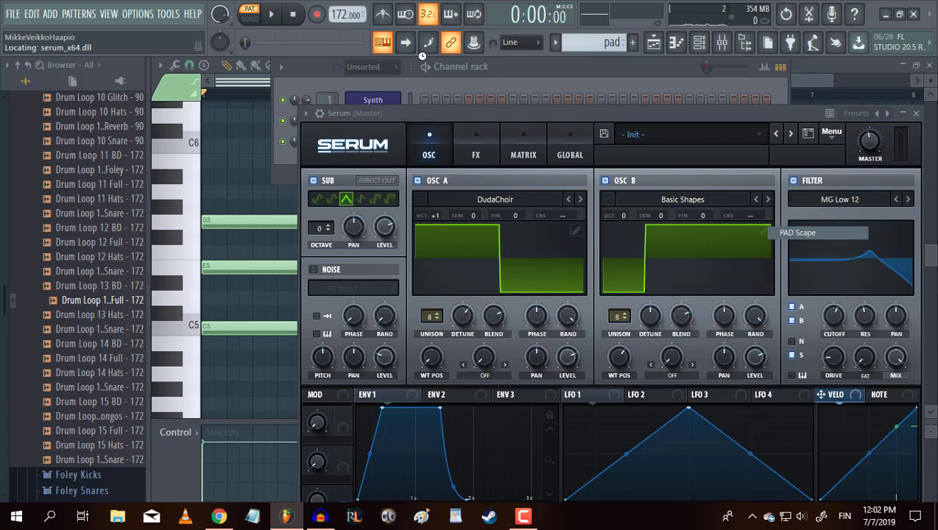
Step: Audition PAD Scape while shortening envelope 1's attack and turning off the noise oscillator
left_click(271, 14)
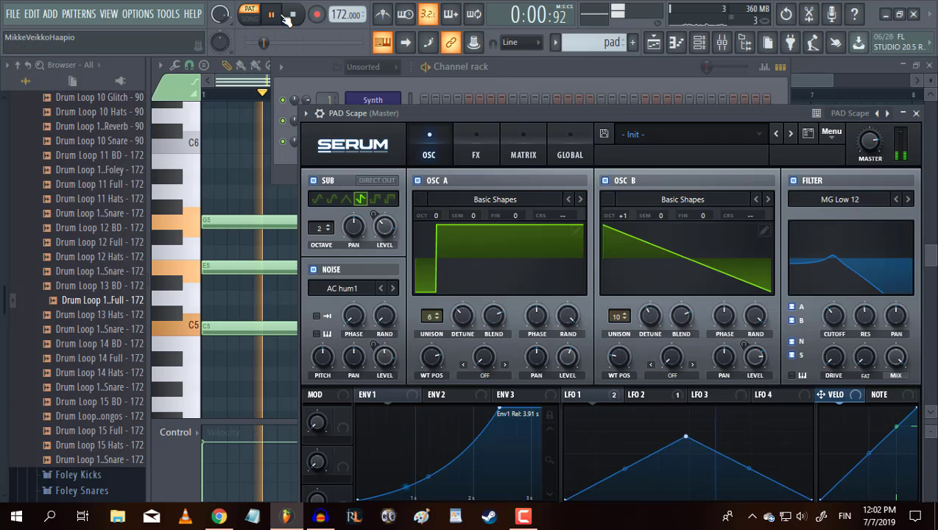
left_click(293, 15)
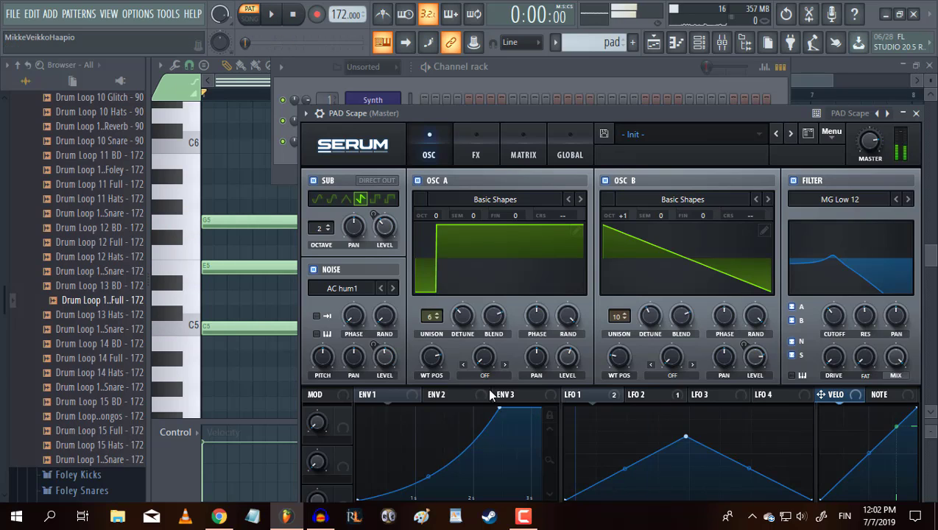
left_click_drag(498, 411, 383, 410)
left_click(274, 16)
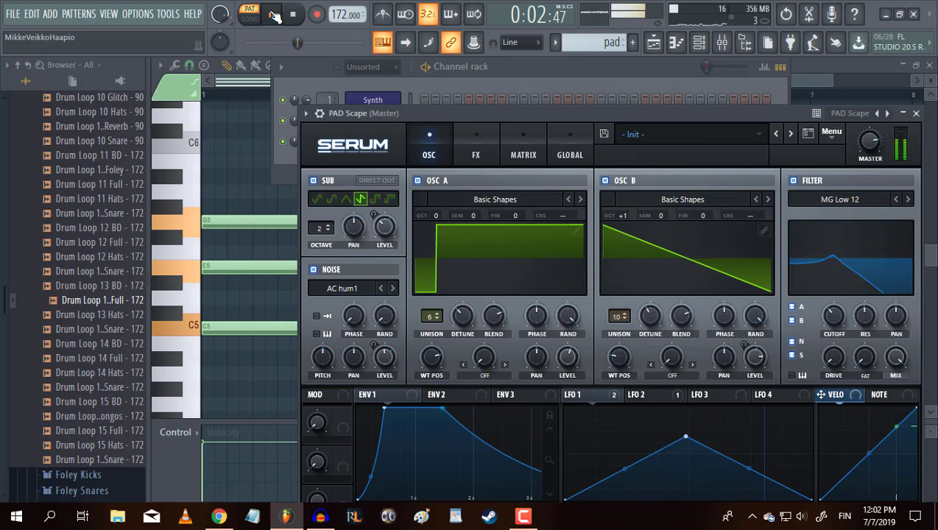
left_click(292, 15)
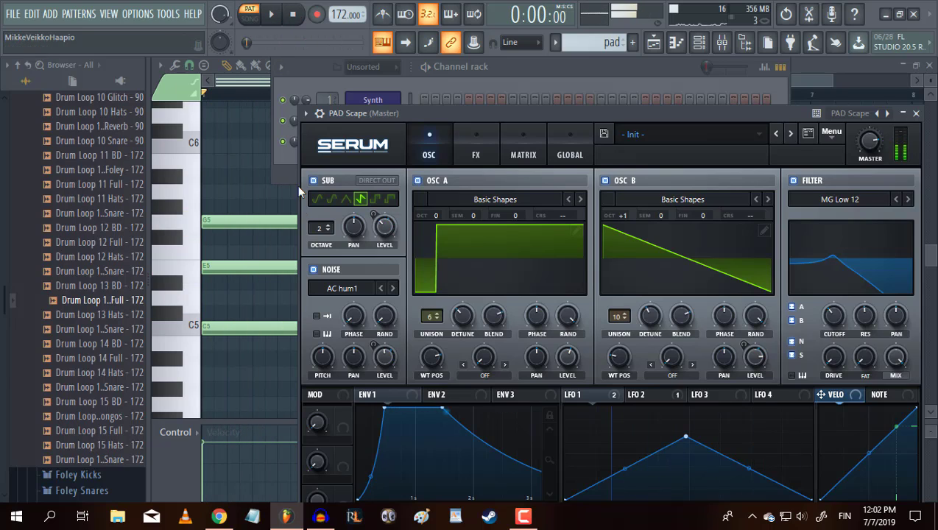
left_click(314, 269)
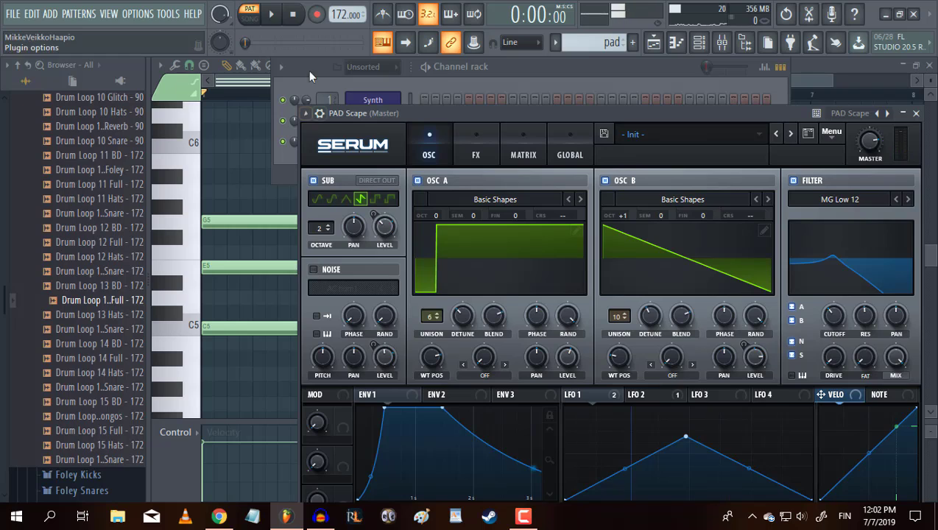
left_click(270, 14)
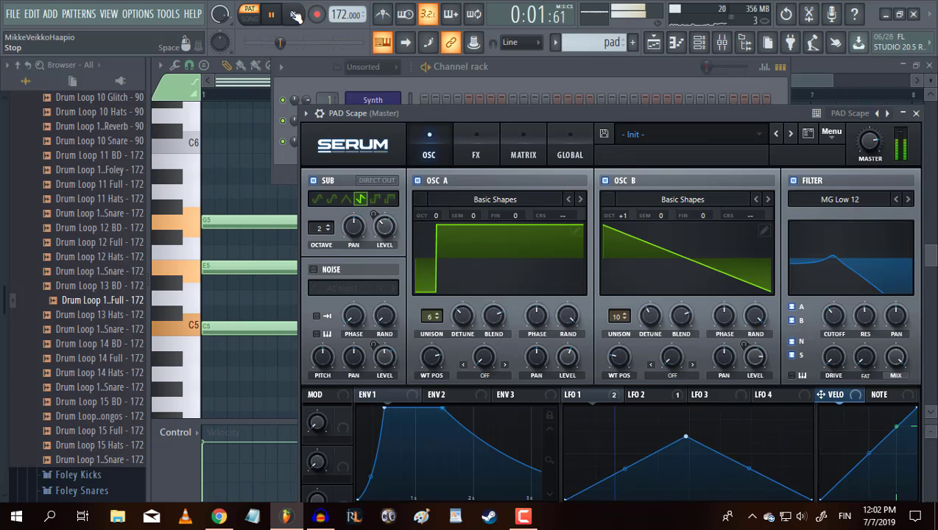
left_click(294, 16)
Step: Load the PAD Learning preset in the pad's Serum channel and play the pattern to audition it
right_click(879, 114)
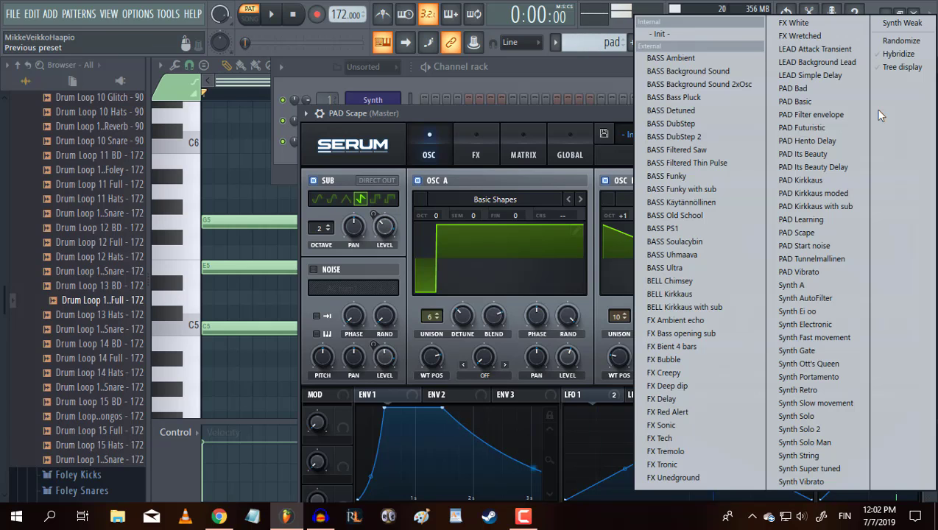
left_click(807, 219)
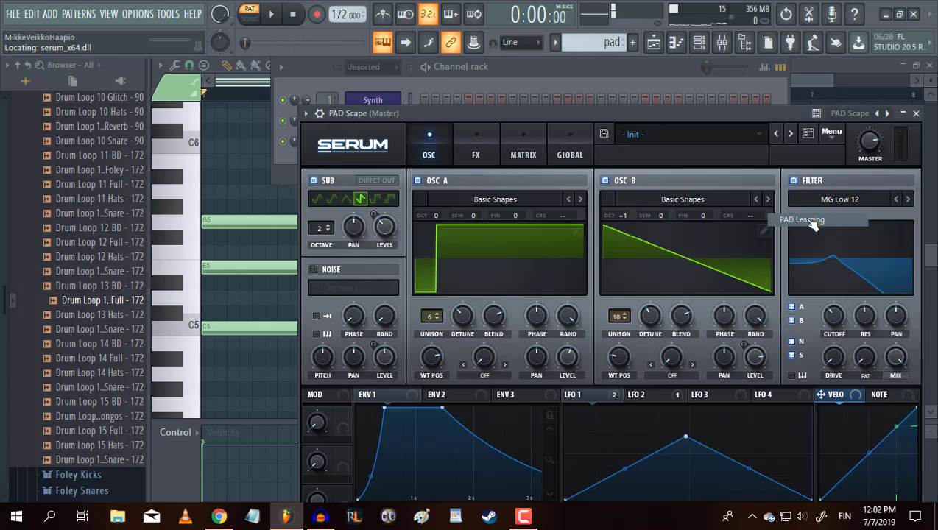
left_click(273, 14)
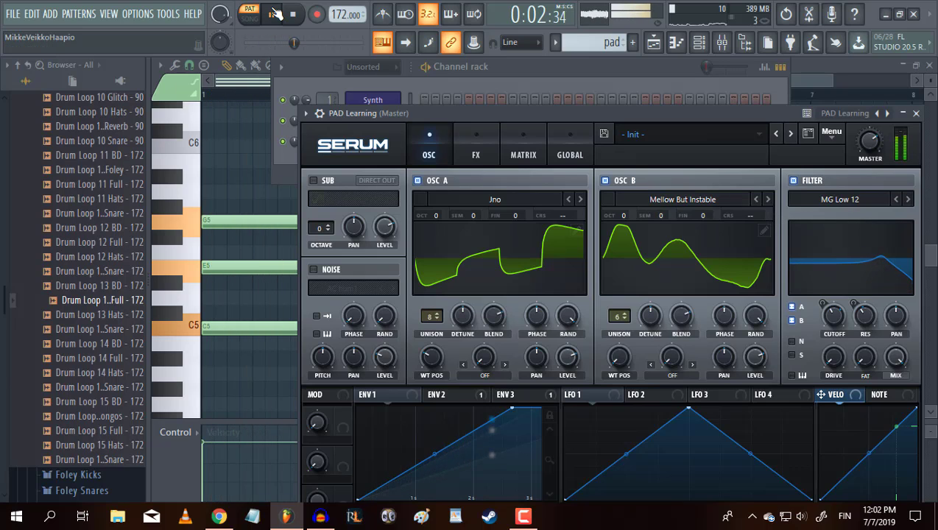
left_click(293, 16)
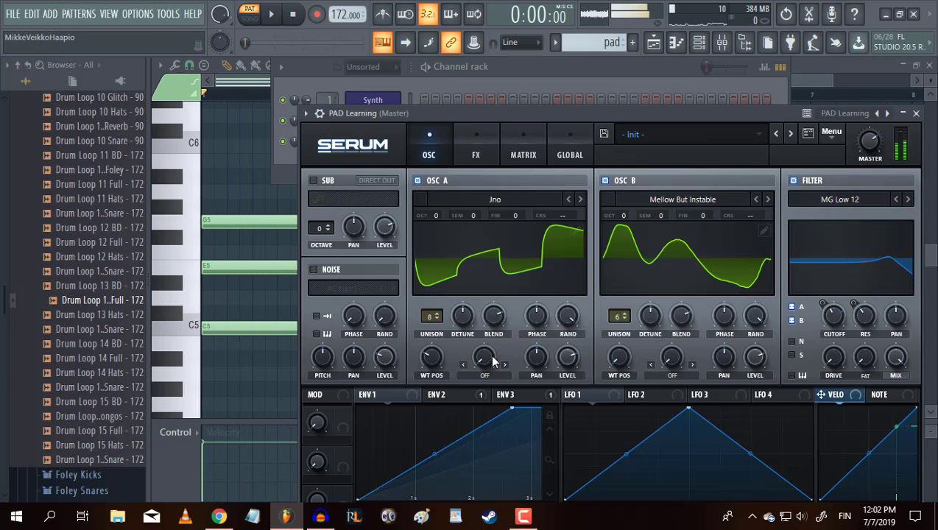
Step: Shorten the pad's envelope 1 attack to 510 ms and lower the filter cutoff slightly while the pattern plays
left_click_drag(509, 409, 401, 400)
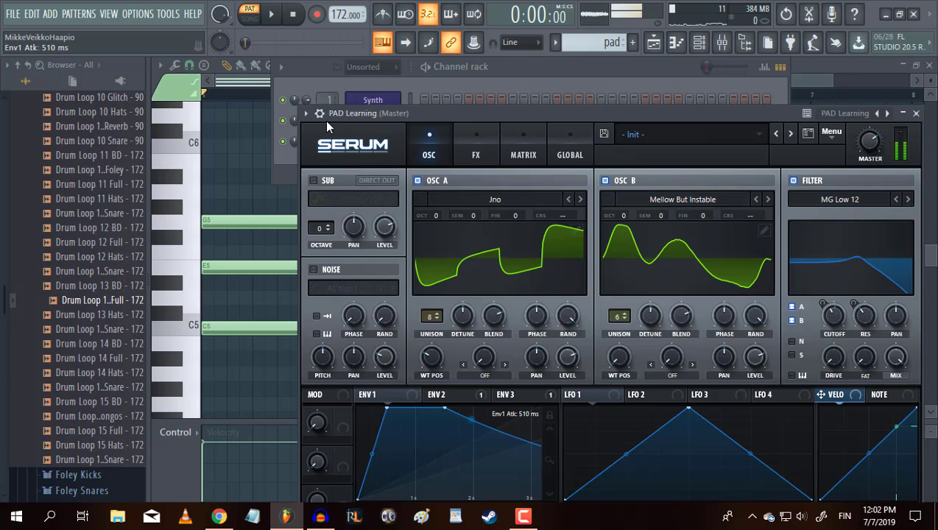
left_click(277, 14)
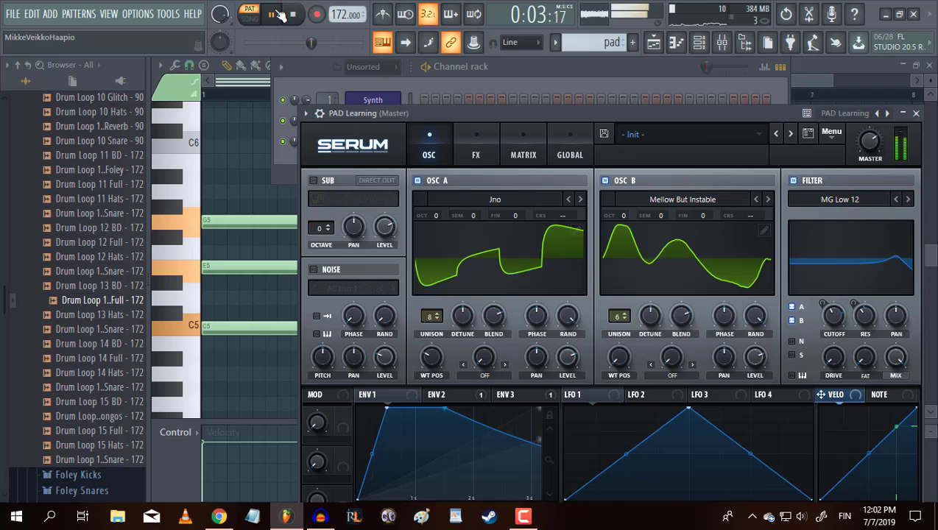
left_click_drag(833, 317, 829, 335)
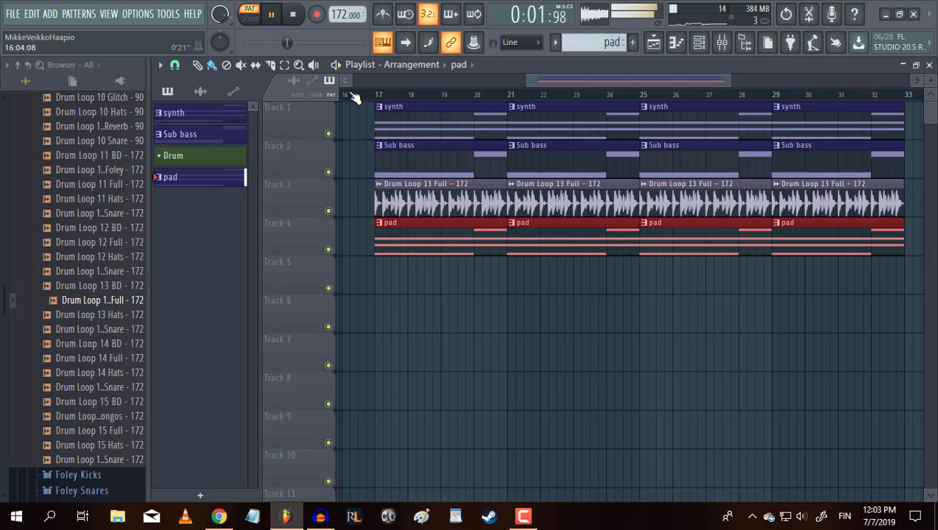
Step: Play the song from just before bar 17 and set the Synth channel's Serum master volume to 75%
left_click(364, 95)
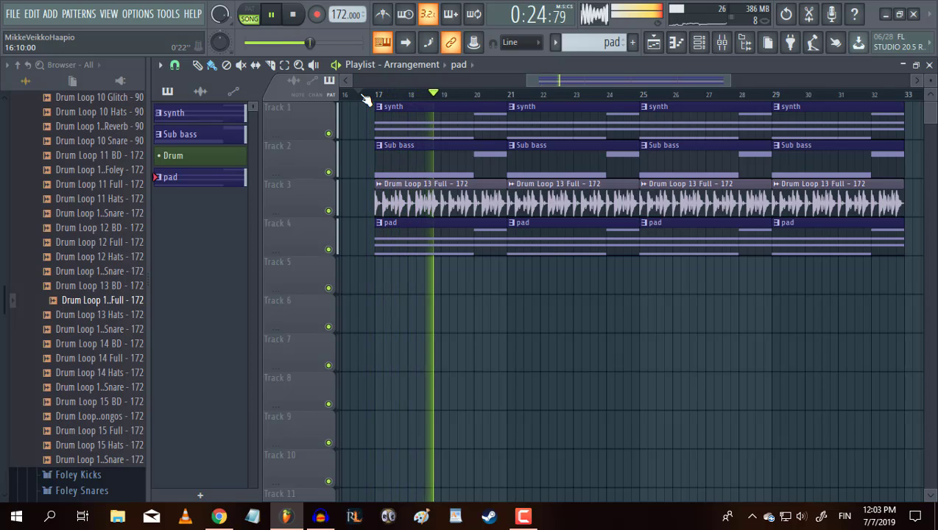
left_click(698, 42)
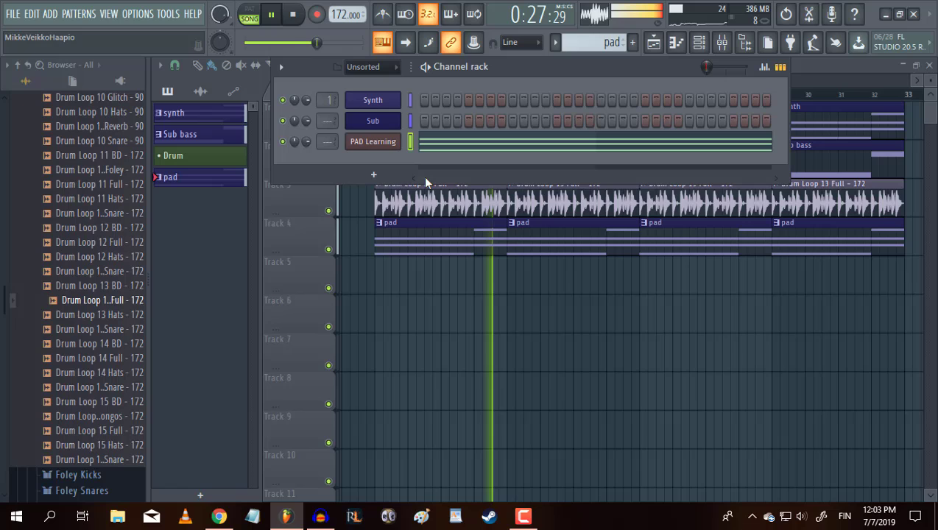
left_click(382, 102)
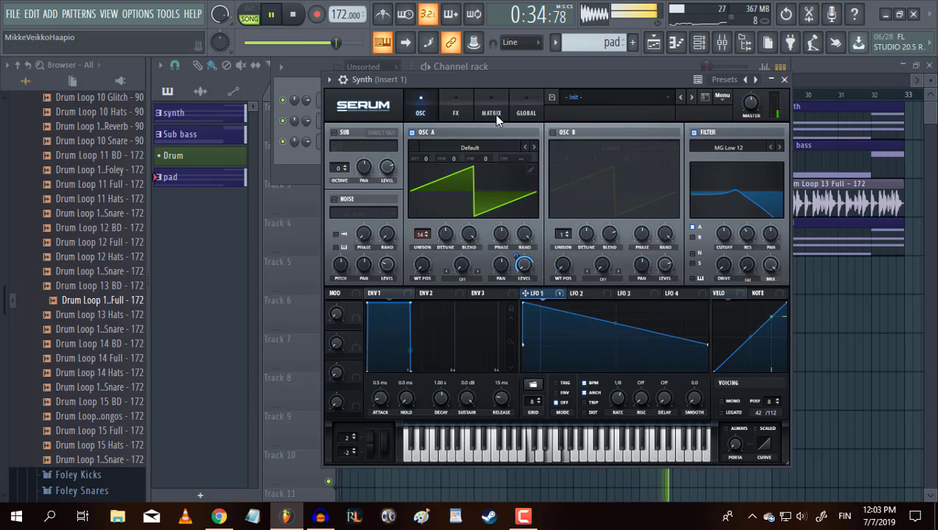
left_click_drag(752, 104, 759, 68)
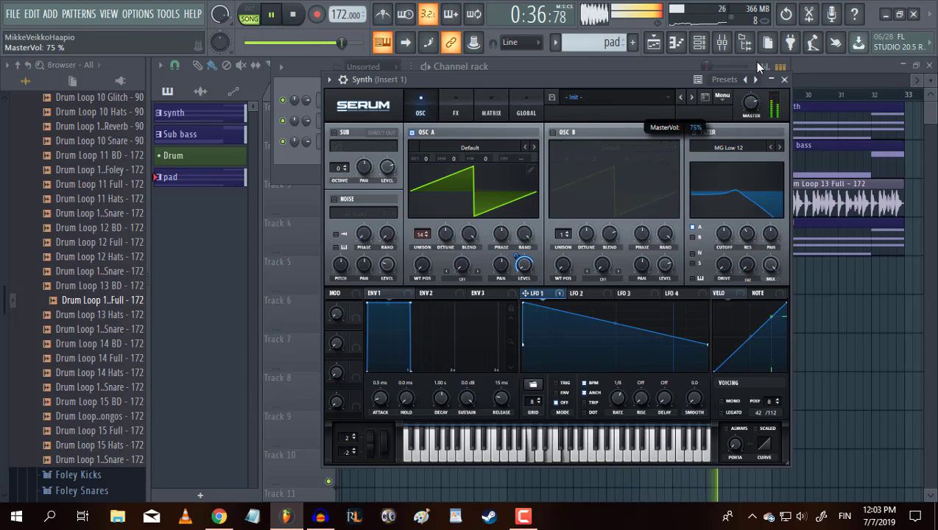
Step: Reopen the pad's Serum channel, set its master volume to 49%, and shrink its plugin window
left_click(303, 162)
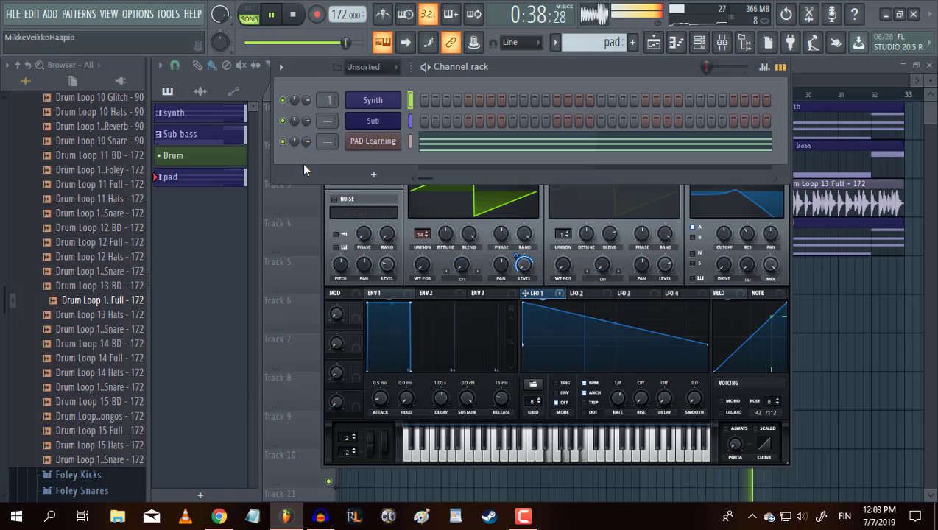
double_click(361, 144)
left_click(417, 114)
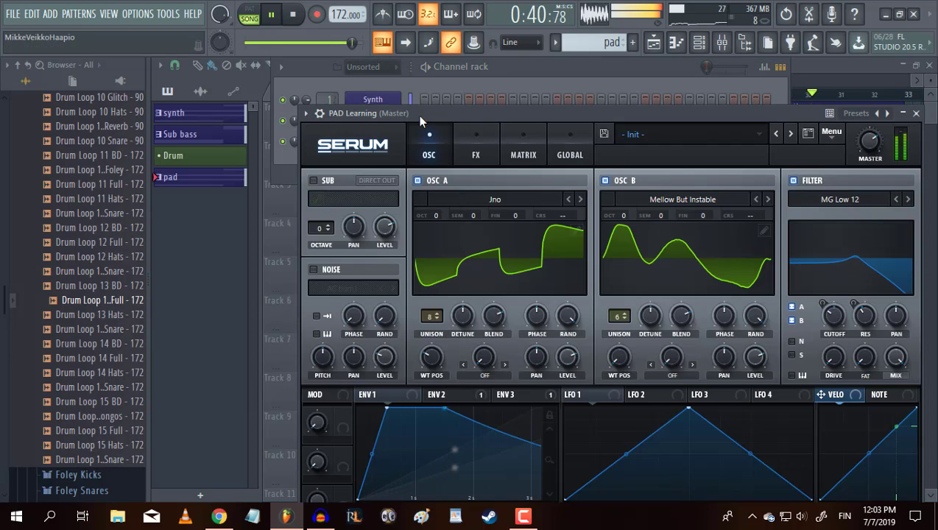
left_click(379, 145)
left_click(379, 142)
left_click(351, 145)
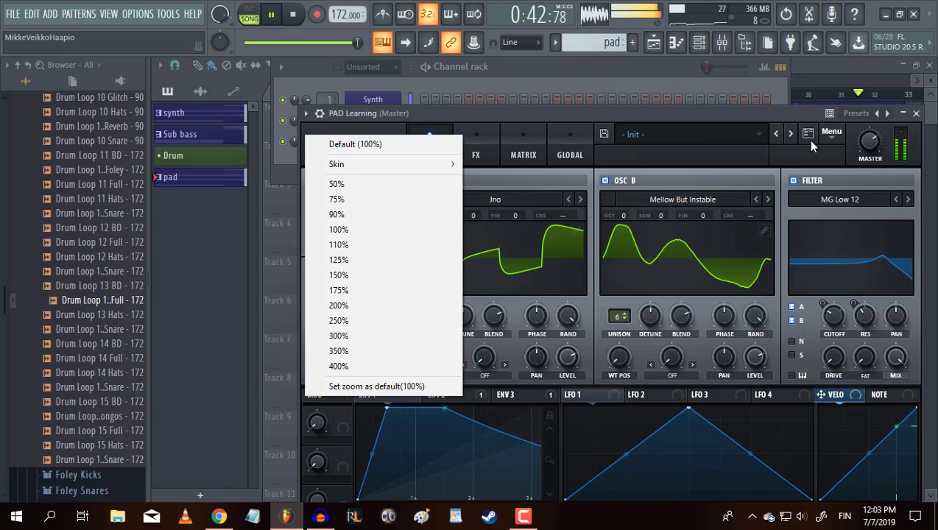
left_click(865, 160)
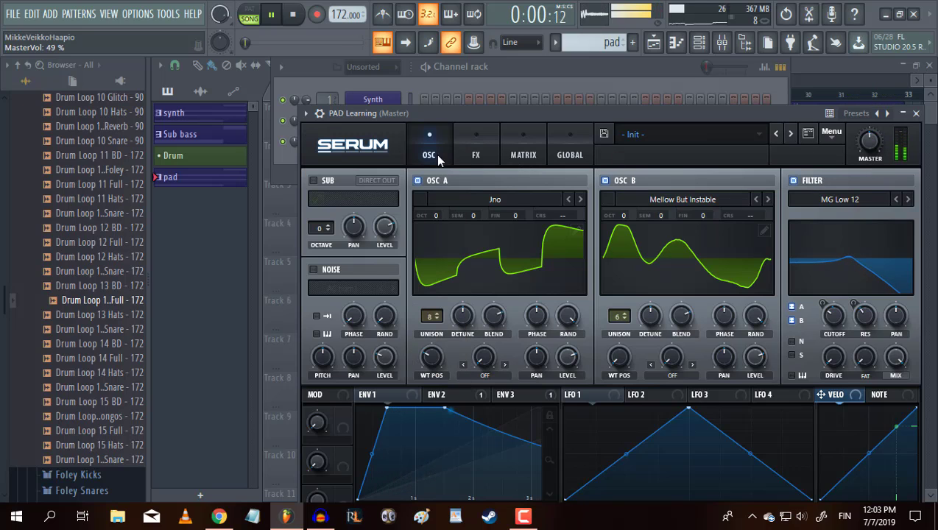
left_click(349, 145)
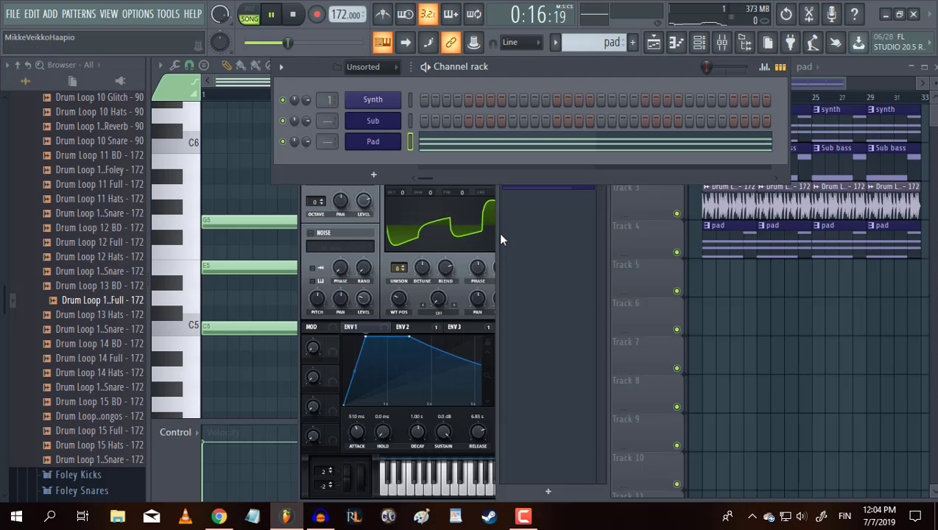
Step: Bring up the playlist and play the arrangement briefly from bar 17
key("F5")
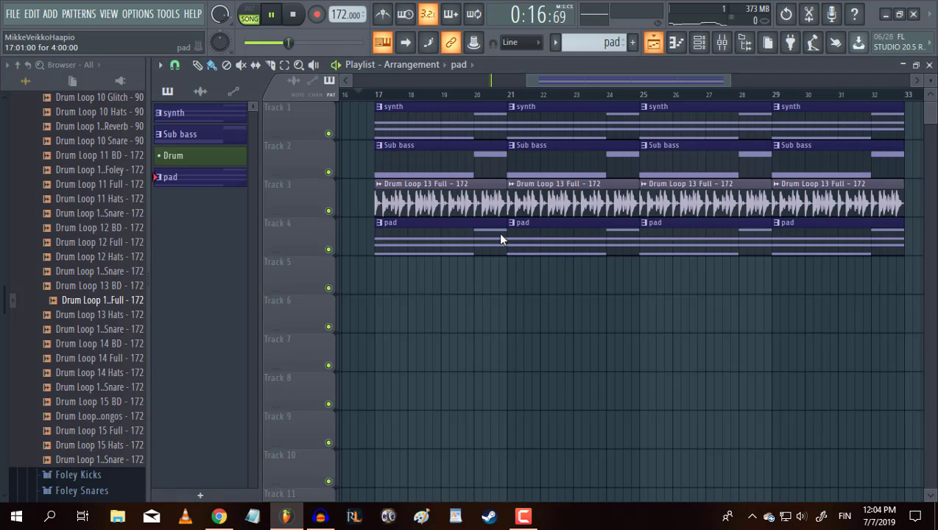
left_click(376, 96)
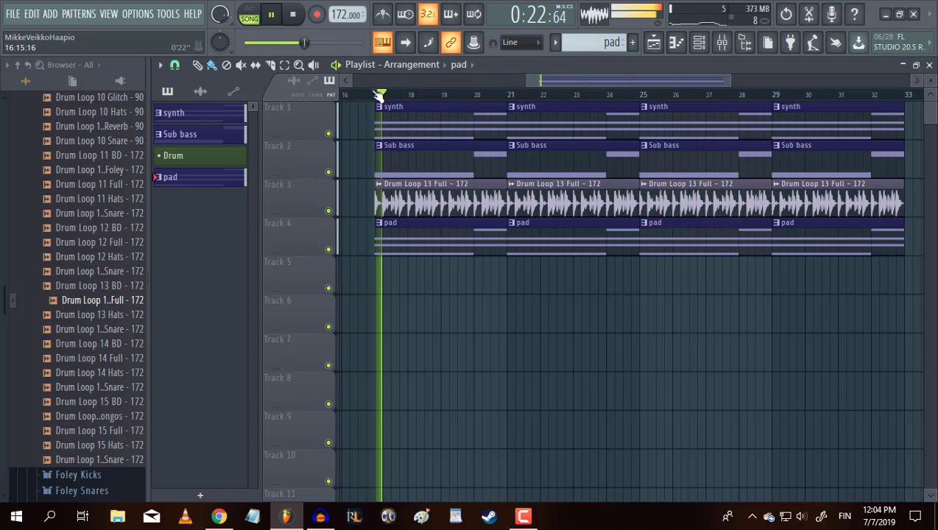
key("space")
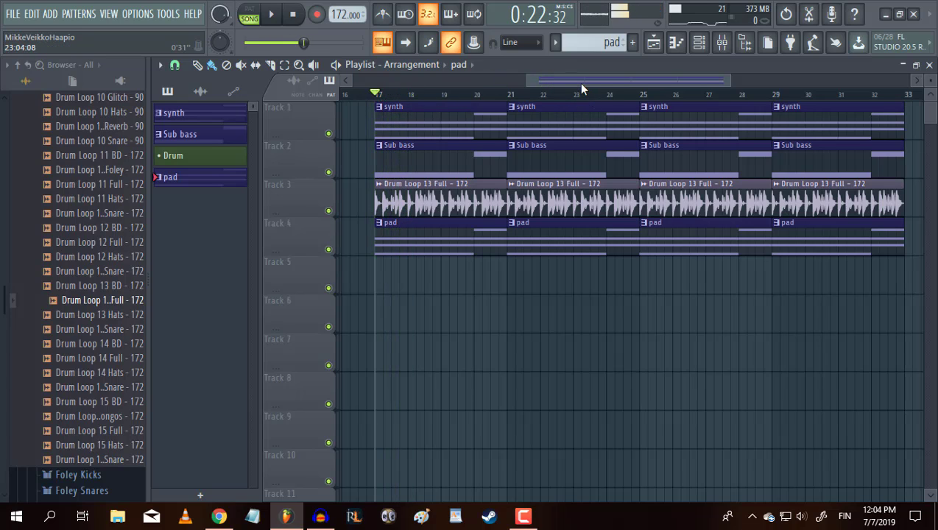
Step: Copy the four pad clips on Track 4 to the start of the song, filling bars 1 to 16
left_click_drag(581, 83, 280, 87)
left_click_drag(475, 76, 593, 72)
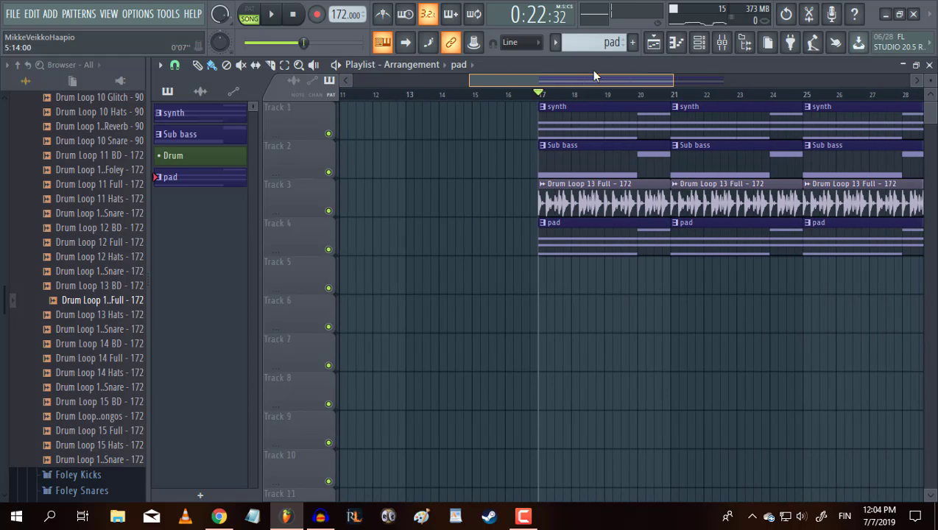
left_click(556, 251)
left_click_drag(526, 252, 74, 245)
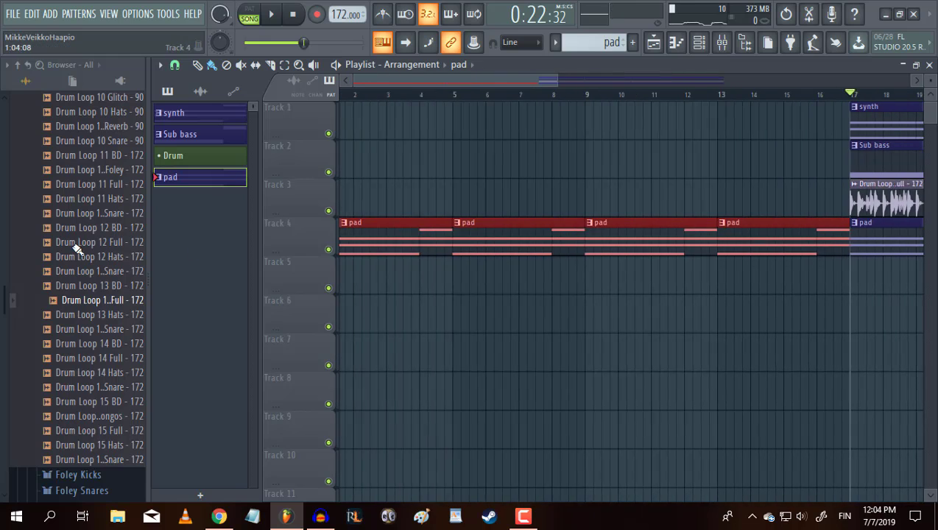
Step: Copy the four Drum Loop 13 Full clips on Track 3 to bar 1 and delete the last three copies
left_click(875, 190)
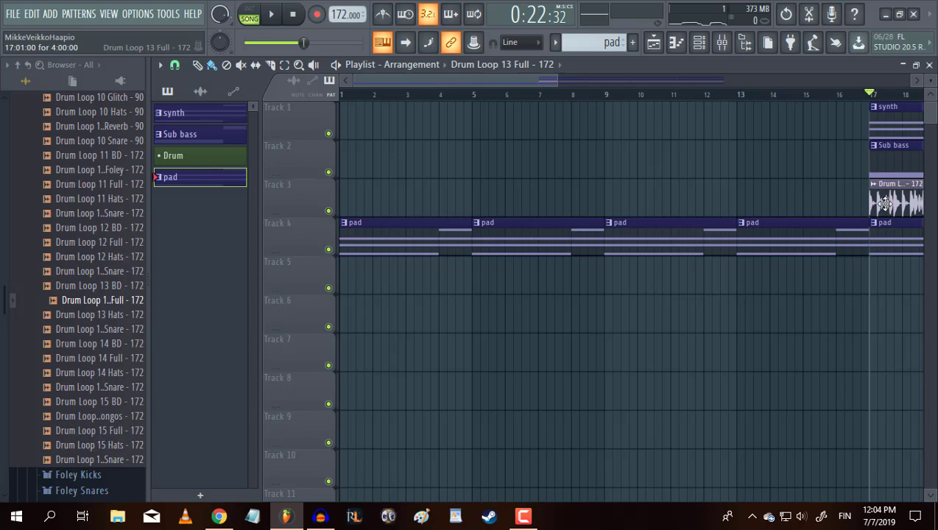
left_click_drag(851, 203, 290, 213)
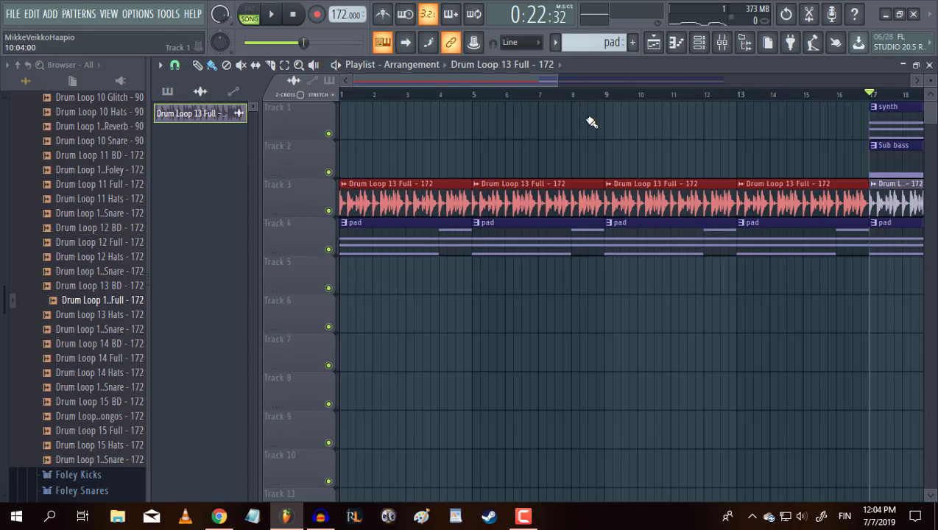
right_click(773, 193)
right_click(680, 204)
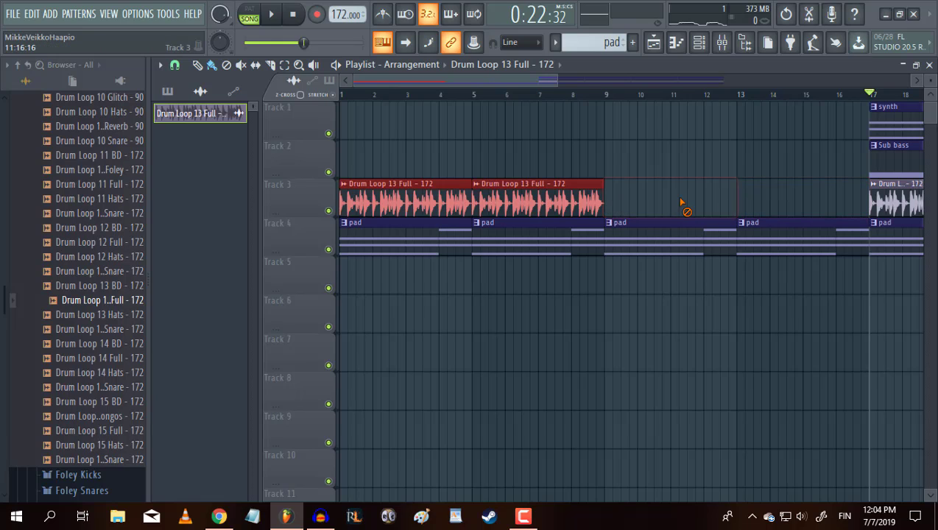
right_click(567, 202)
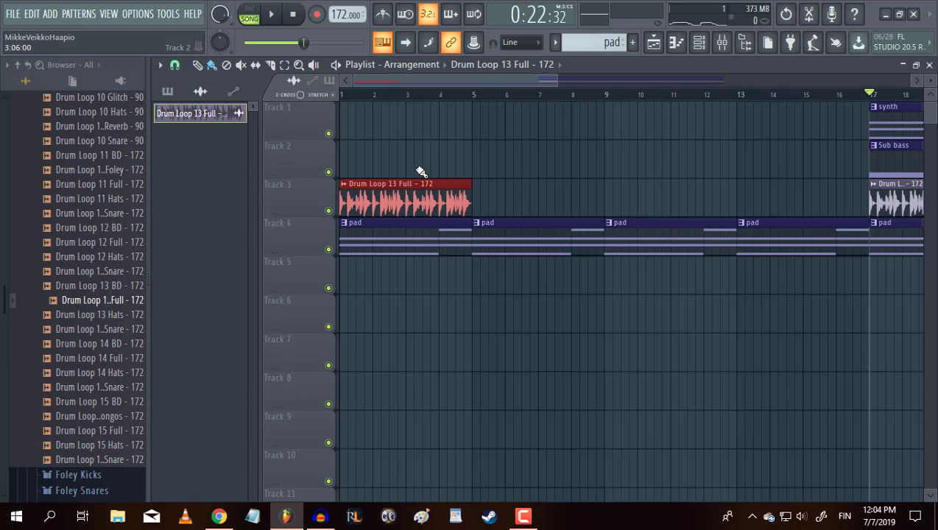
Step: Slice the copied Drum Loop 13 Full clip at beat 2 of bar 1 and, with a finer snap, half a beat further on
scroll(346, 225, "up", 5)
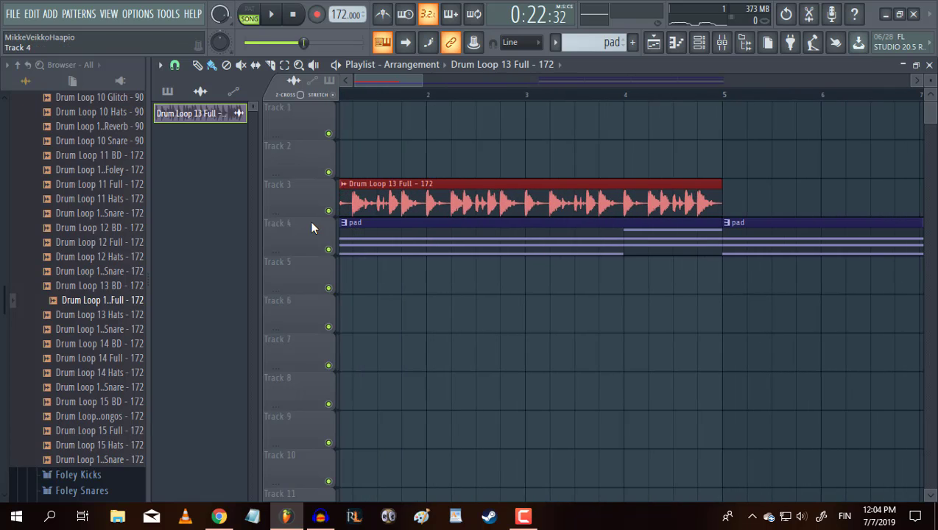
left_click_drag(361, 80, 294, 79)
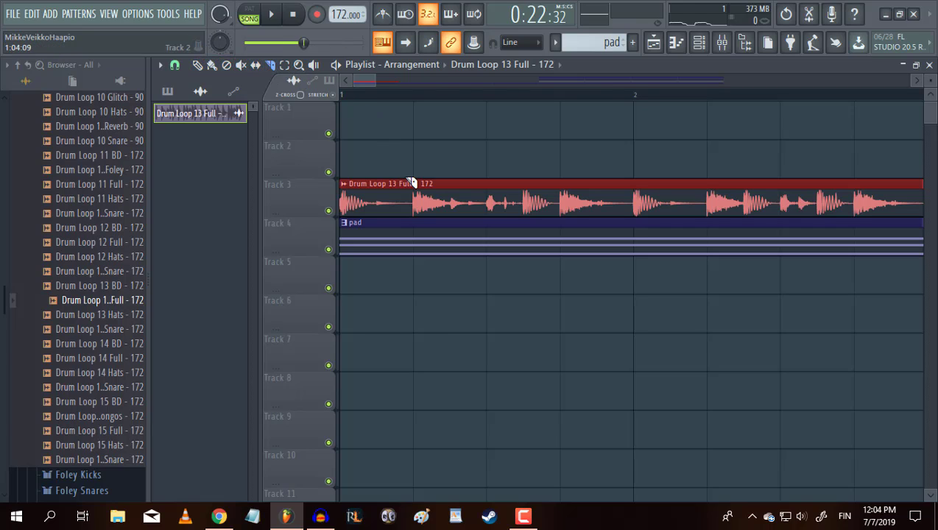
left_click_drag(409, 221, 404, 179)
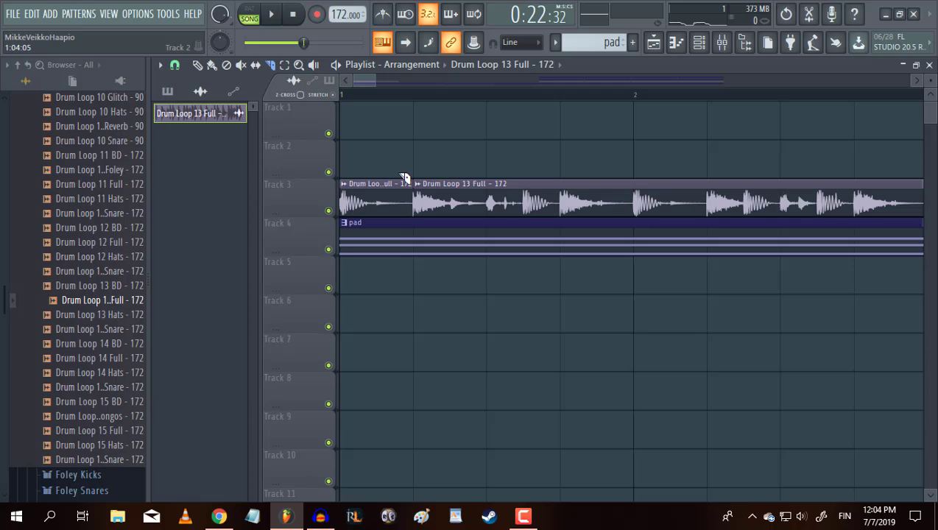
left_click(177, 65)
left_click(195, 248)
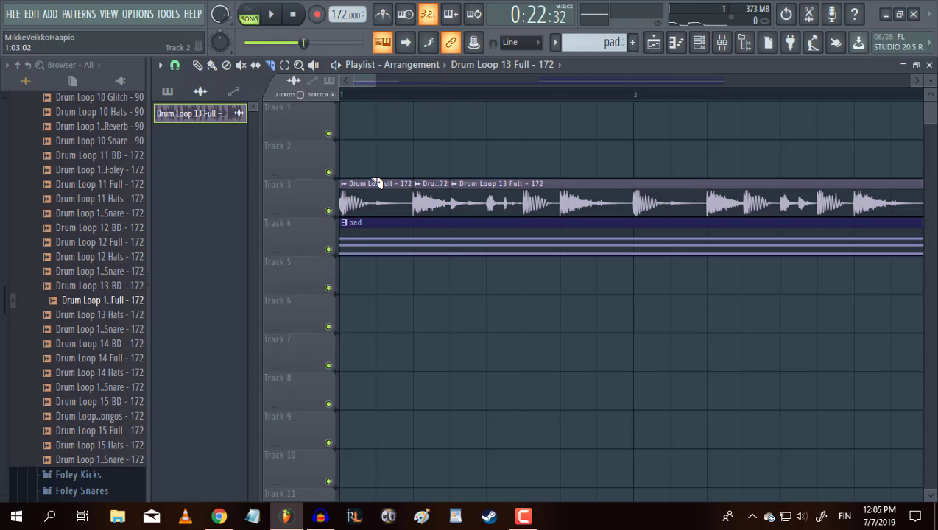
Step: Play the sliced drum intro from the song start and copy the sliced Drum Loop 13 Full clips on Track 3 to bars 5 to 8
left_click(270, 17)
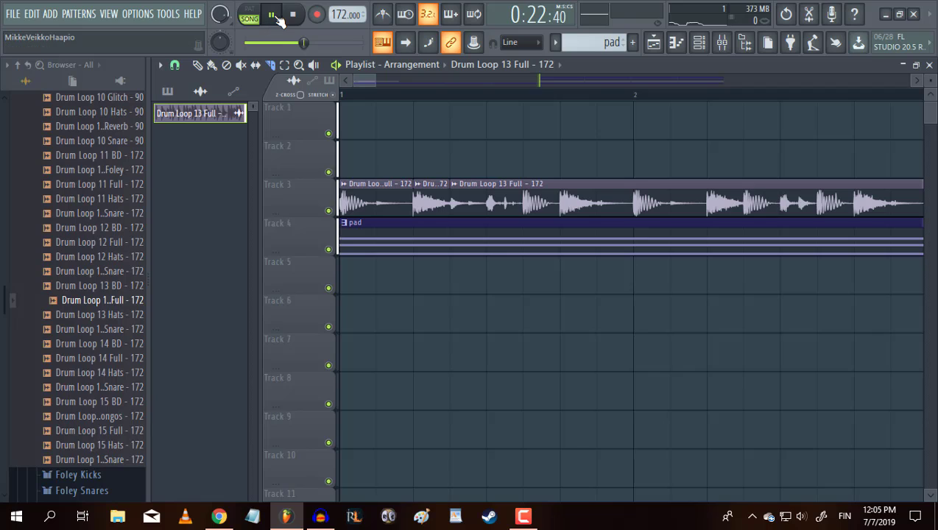
left_click(293, 15)
left_click(274, 16)
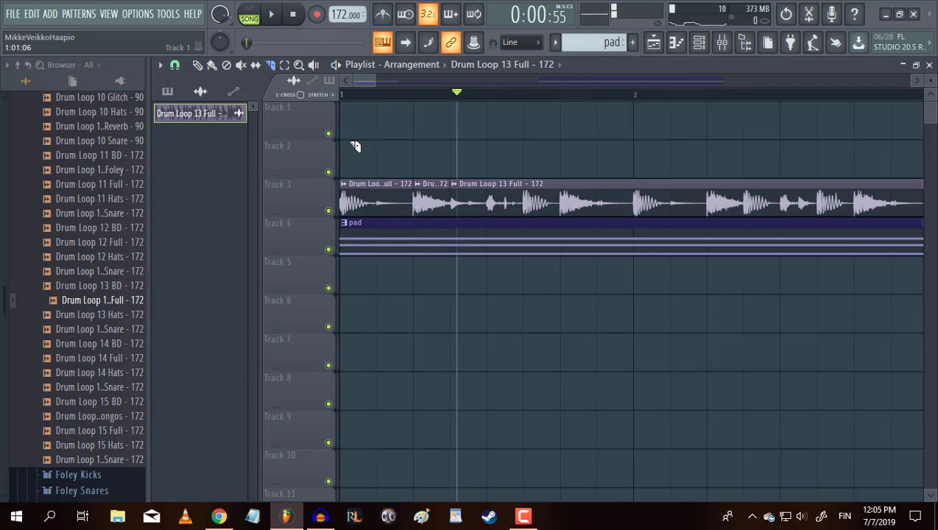
scroll(390, 156, "down", 1)
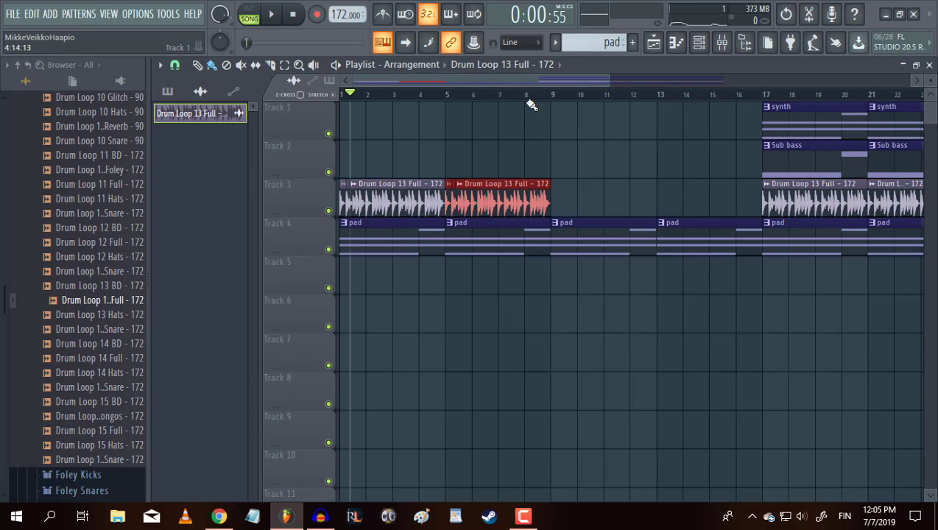
Step: Route the Drum Loop 13 Full channel to a free mixer track and load Fruity Love Philter in that track's first effect slot
double_click(780, 200)
left_click(236, 201)
mouse_move(380, 231)
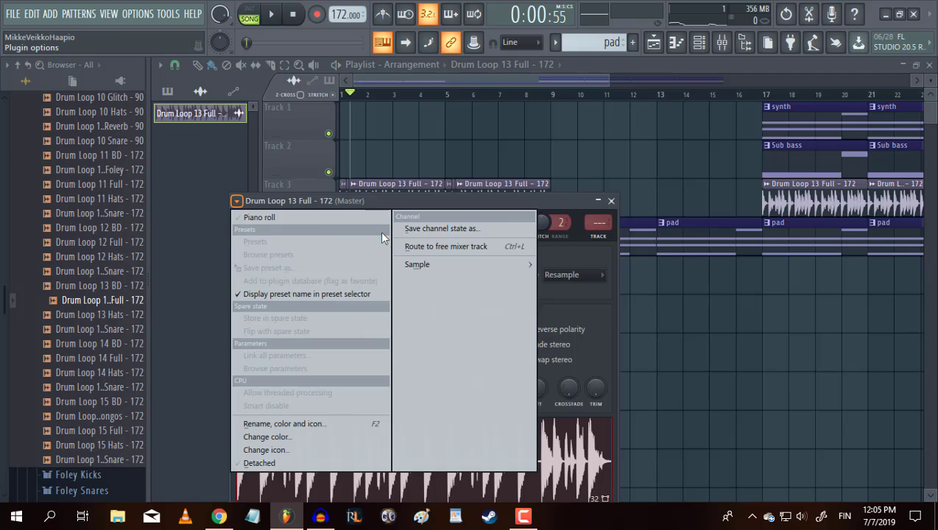
left_click(410, 243)
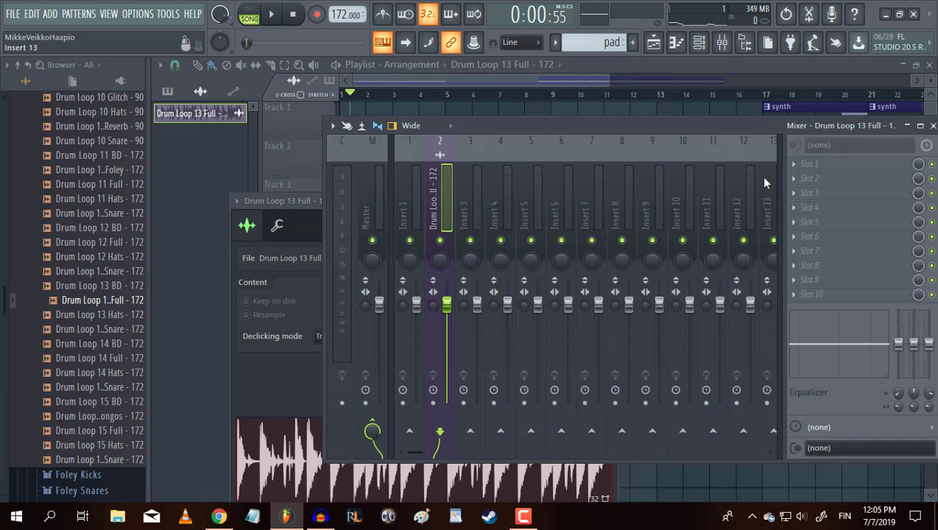
left_click(804, 171)
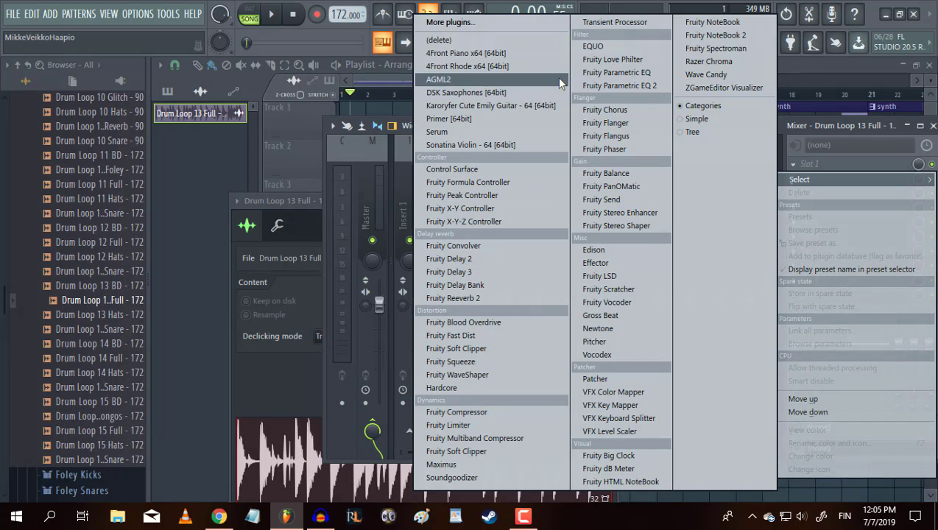
left_click(612, 59)
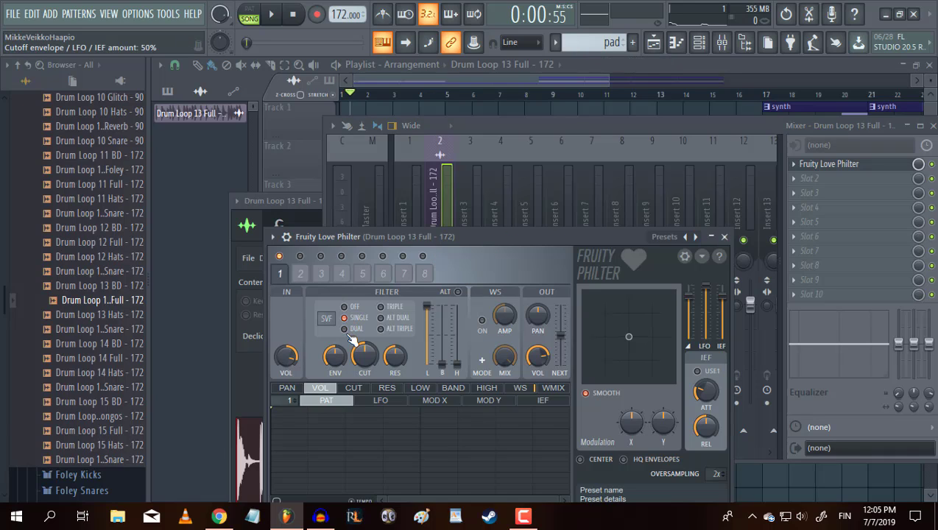
Step: Set Love Philter's filter 1 to Dual with resonance at minimum, and test sweeping its cutoff frequency up from 0%
left_click_drag(395, 363, 395, 360)
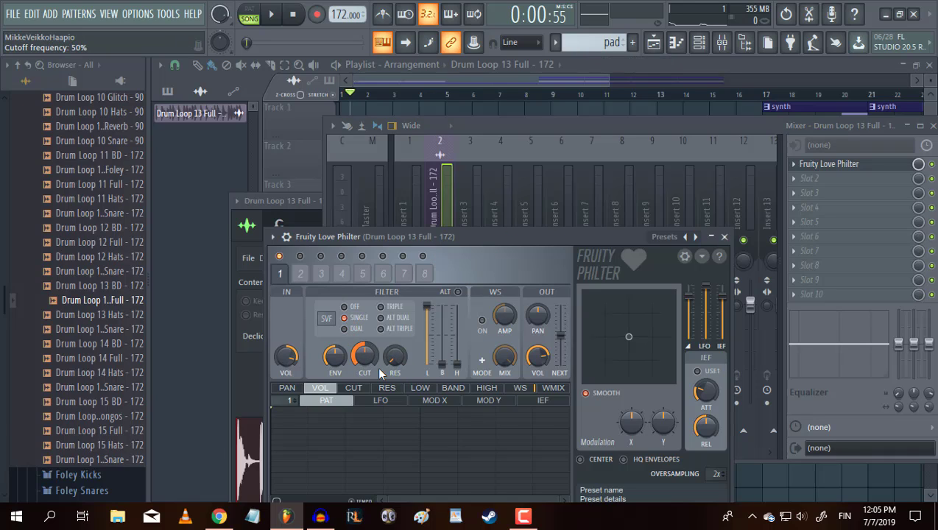
left_click_drag(376, 364, 376, 412)
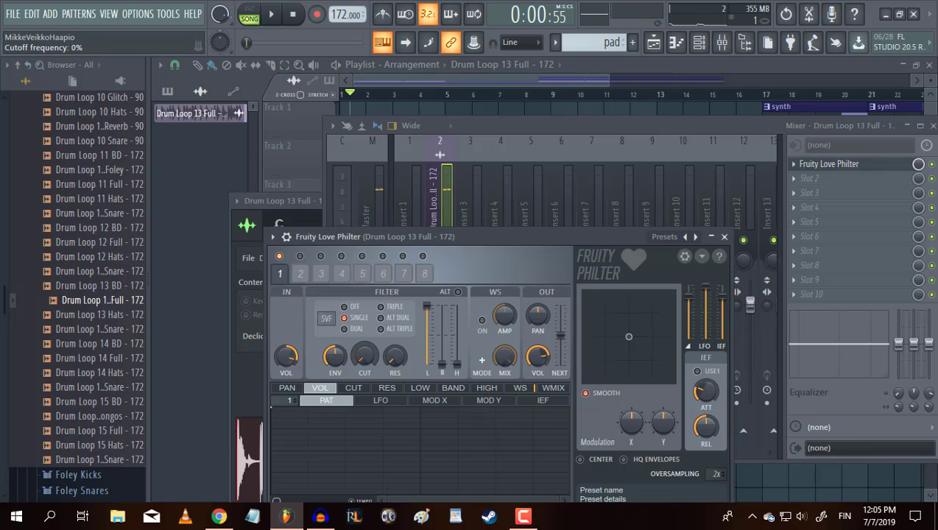
left_click_drag(374, 364, 373, 357)
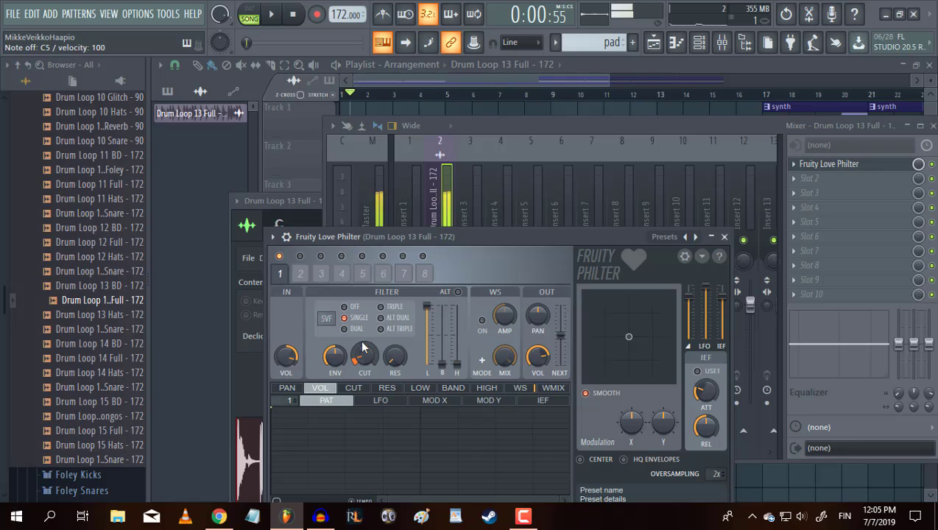
left_click(345, 330)
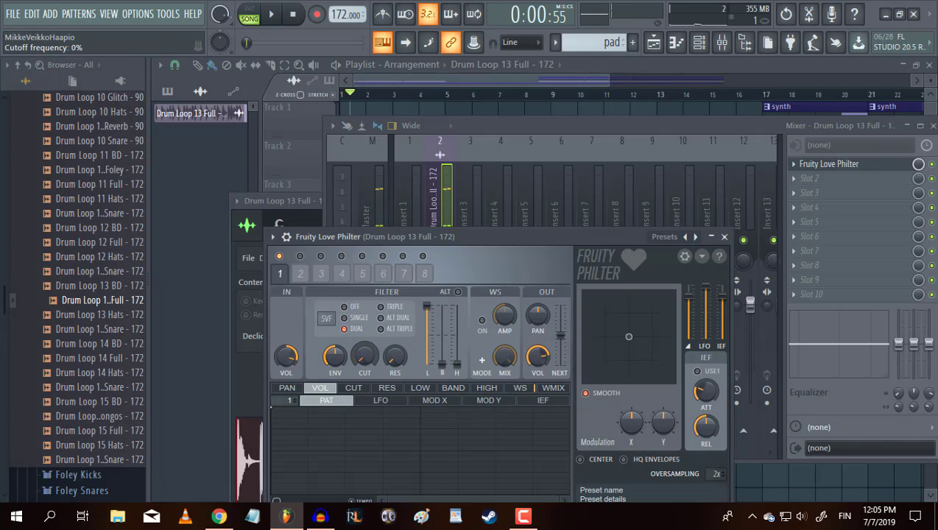
left_click_drag(363, 356, 364, 305)
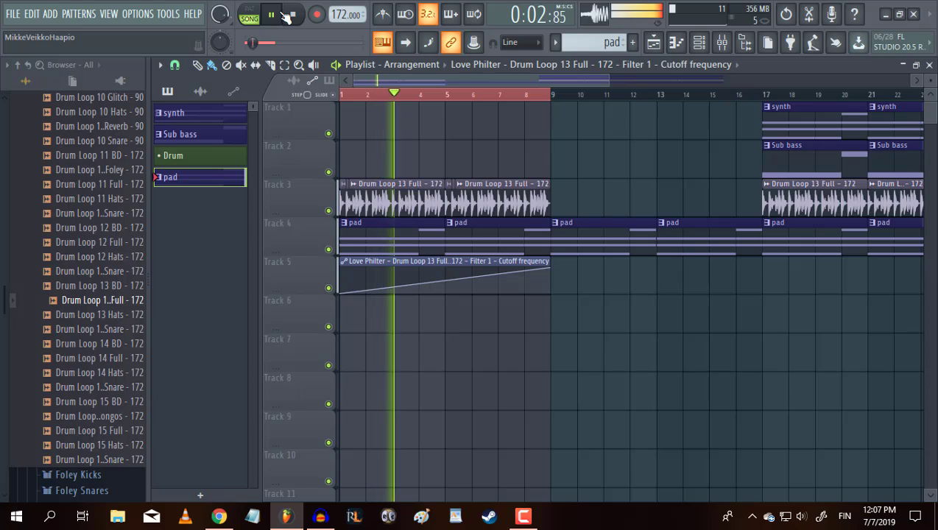
Step: Stop playback and fill bars 1 to 16 on Track 1 with the synth pattern
left_click(281, 13)
left_click(775, 126)
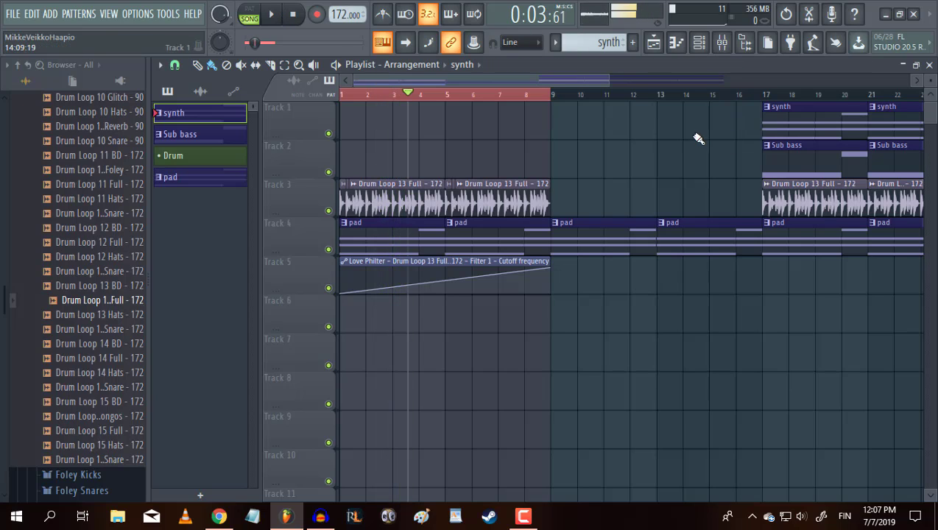
mouse_move(750, 140)
left_mouse_down()
mouse_move(534, 142)
mouse_move(252, 129)
left_mouse_up()
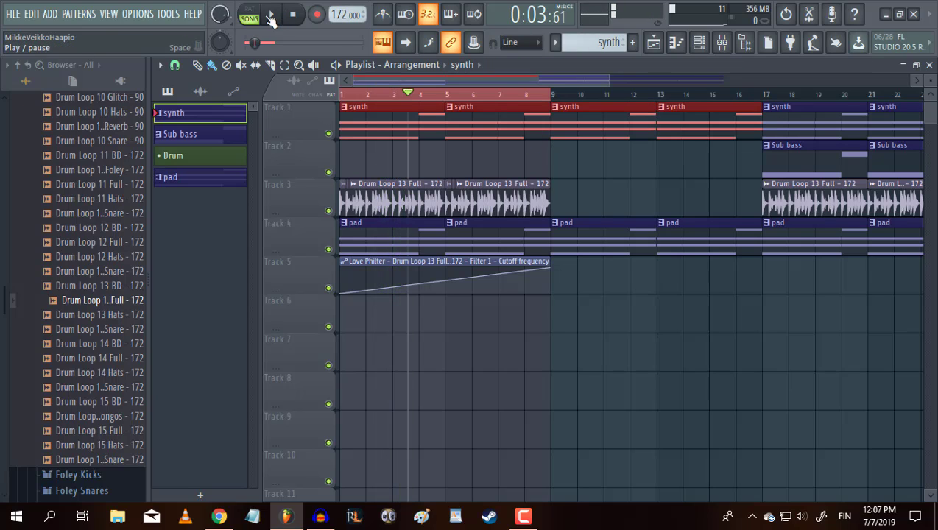
Step: Play through the first eight bars, clear the time selection and briefly replay the intro from the start
left_click(271, 16)
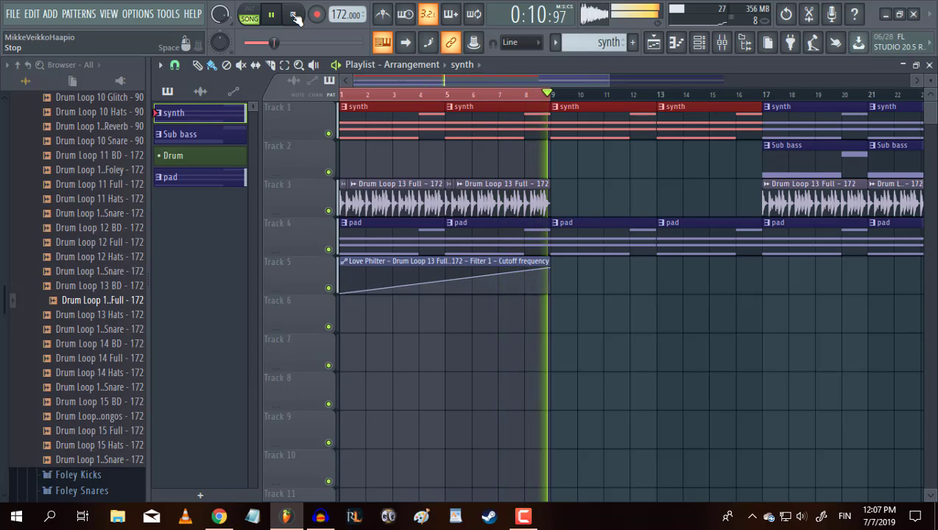
left_click(294, 14)
double_click(535, 95)
left_click(293, 16)
left_click(274, 15)
left_click(273, 15)
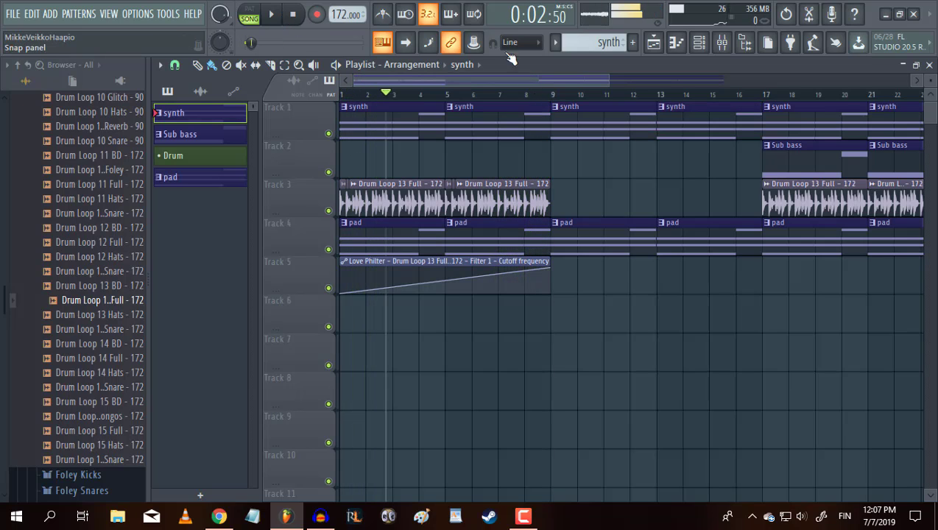
left_click(721, 42)
right_click(450, 309)
left_click(700, 44)
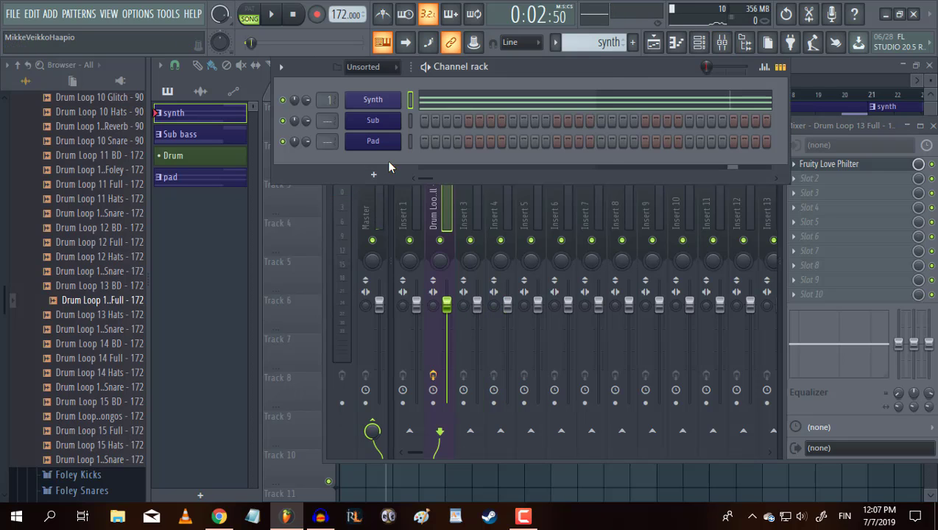
left_click(363, 66)
left_click(372, 126)
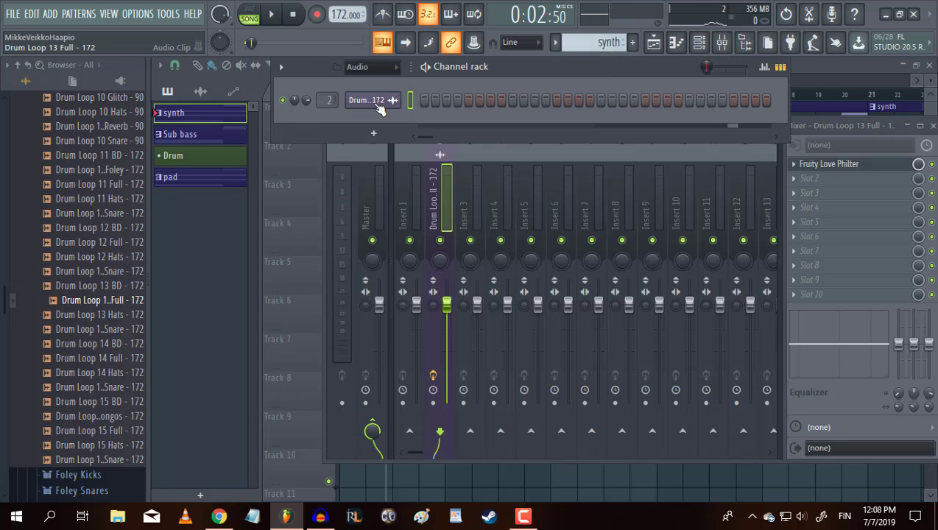
right_click(306, 102)
left_click(346, 181)
left_click(653, 42)
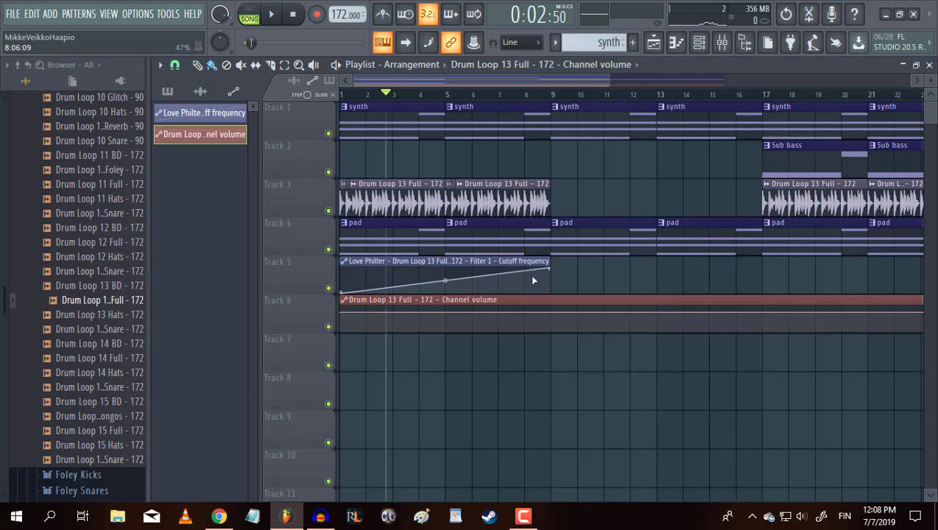
right_click(546, 310)
Step: Create a channel volume automation clip for Drum Loop 13 Full over bars 1 to 4 on Track 6, ramping up from zero
left_click_drag(548, 95, 444, 97)
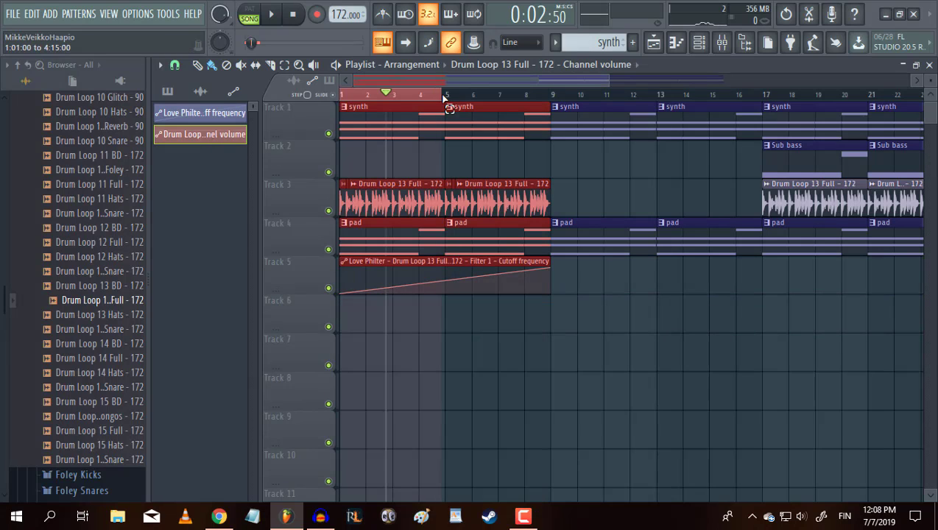
left_click(698, 50)
left_click(368, 67)
left_click(357, 102)
right_click(304, 100)
left_click(346, 180)
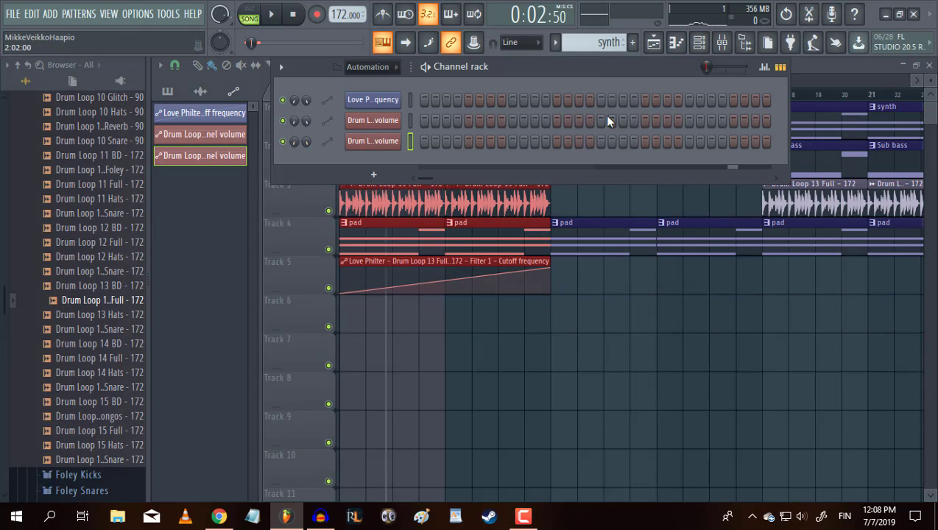
left_click(653, 43)
left_click_drag(387, 164, 342, 335)
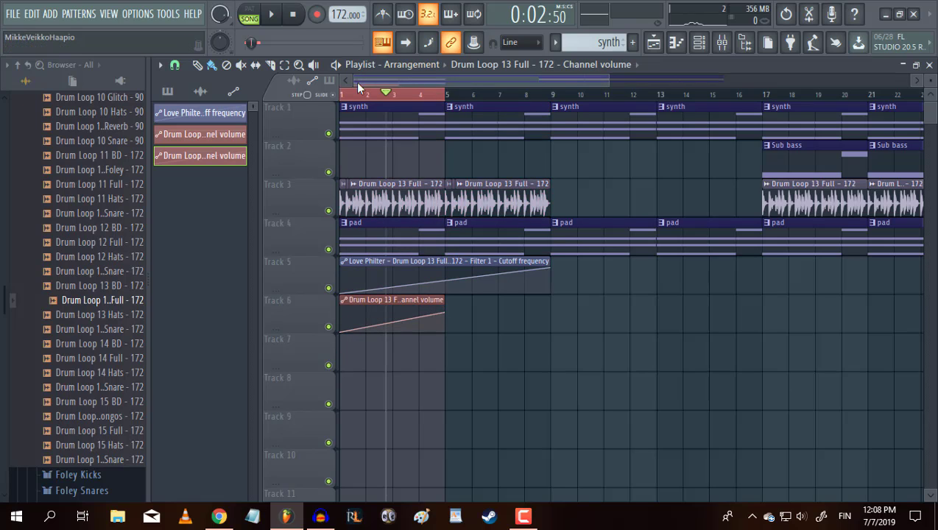
Step: Clear the time selection and play the intro from the start through bar 8
left_click(369, 96)
left_click(292, 15)
left_click(276, 15)
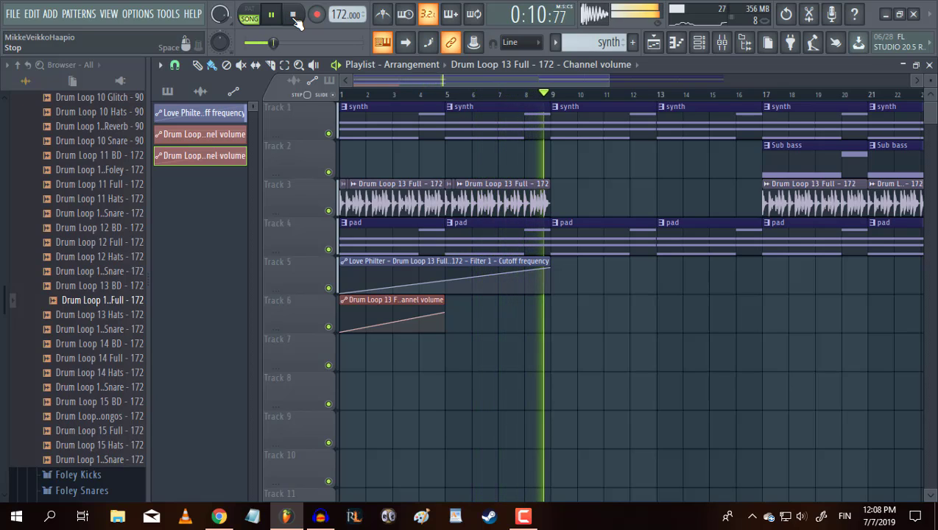
left_click(295, 16)
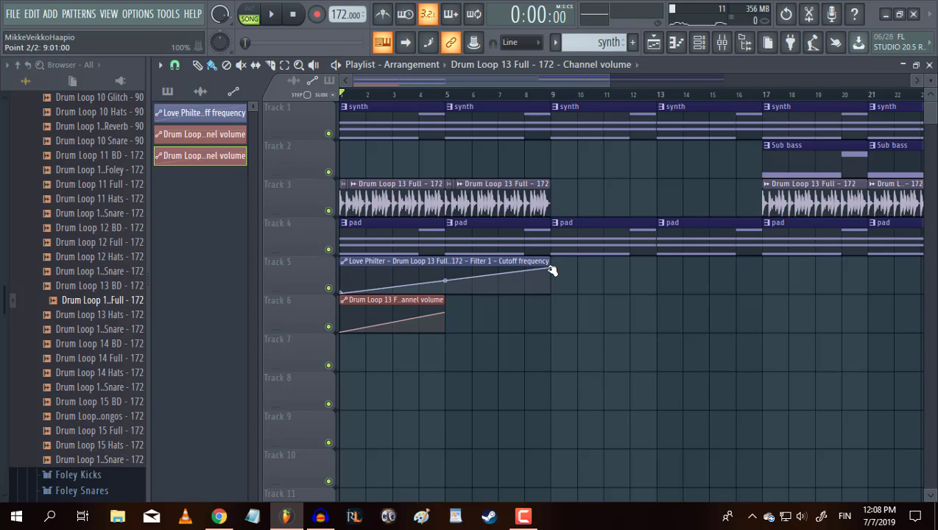
Step: Extend the Love Philter cutoff automation on Track 5 to bar 17, peaking at bar 9, dipping near the bottom at bar 13 and rising again
left_click_drag(634, 300, 771, 318)
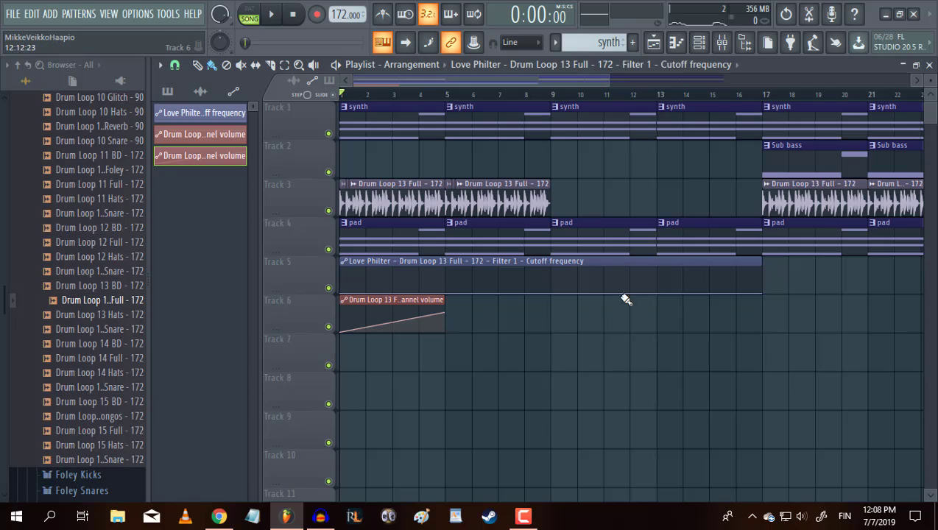
left_click_drag(551, 292, 556, 260)
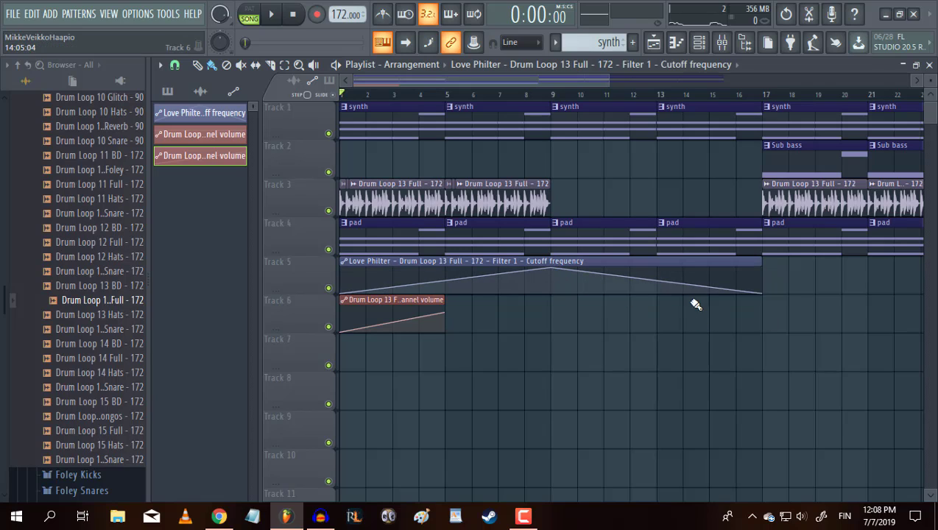
right_click(657, 292)
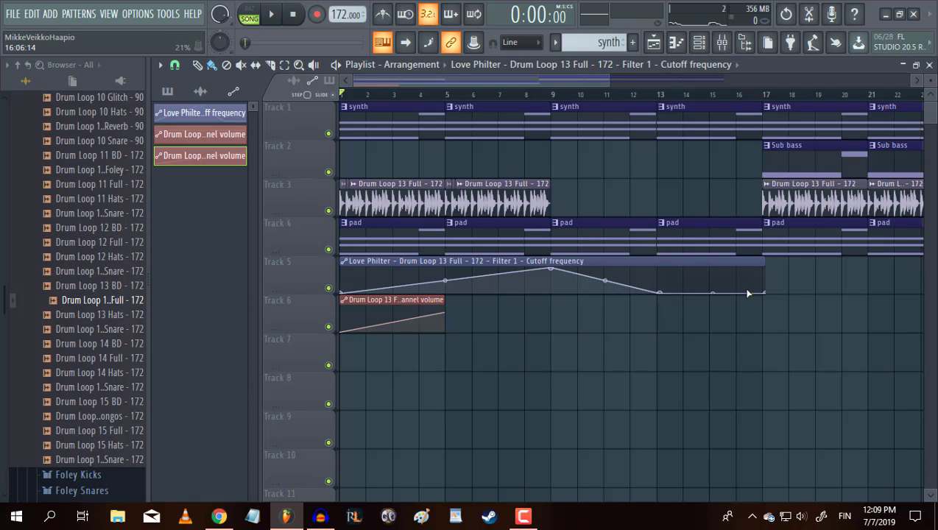
left_click_drag(768, 295, 762, 266)
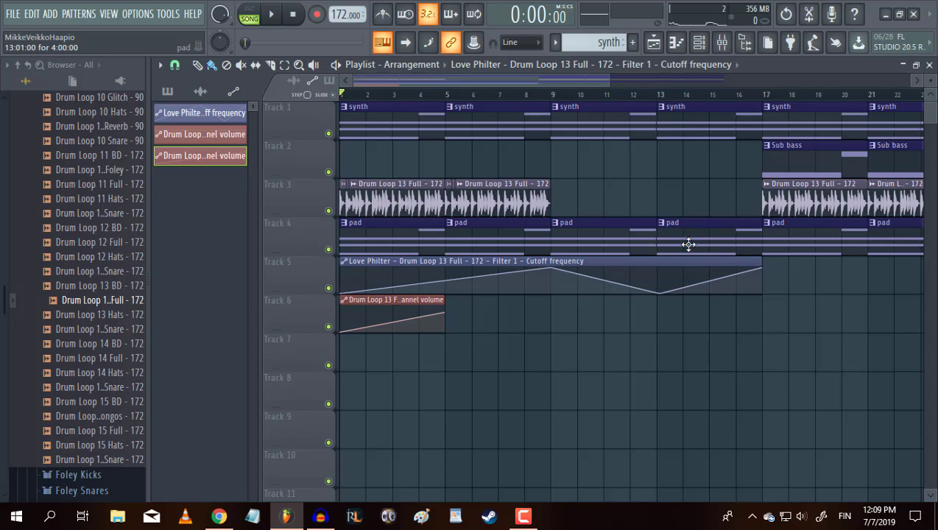
left_click_drag(660, 292, 664, 288)
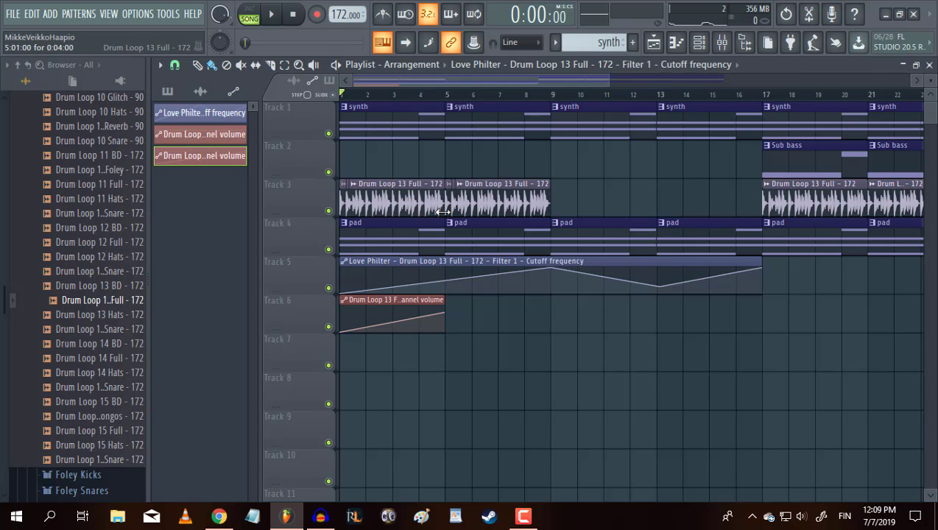
Step: Copy the half-beat Drum Loop 13 Full slice from bar 5 to bar 9 and repeat it along Track 3 through bar 10
scroll(443, 195, "up", 5)
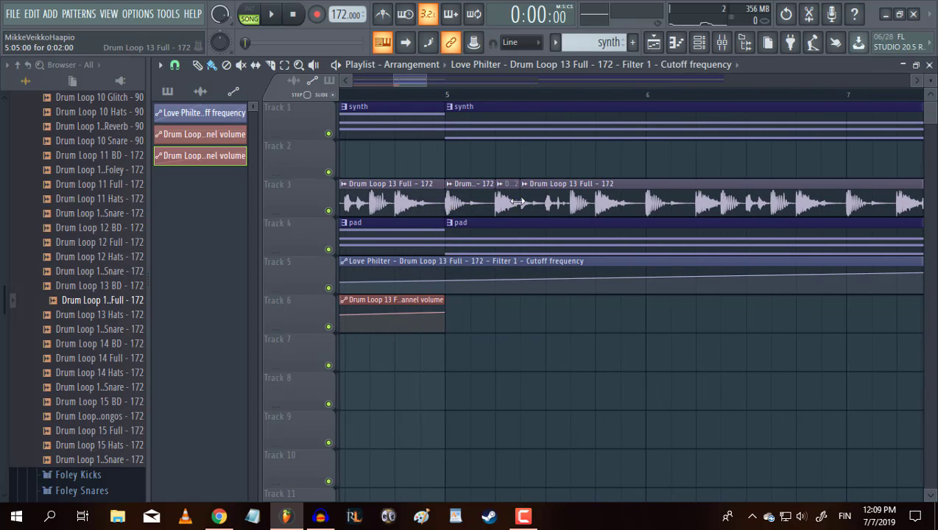
left_click(507, 204)
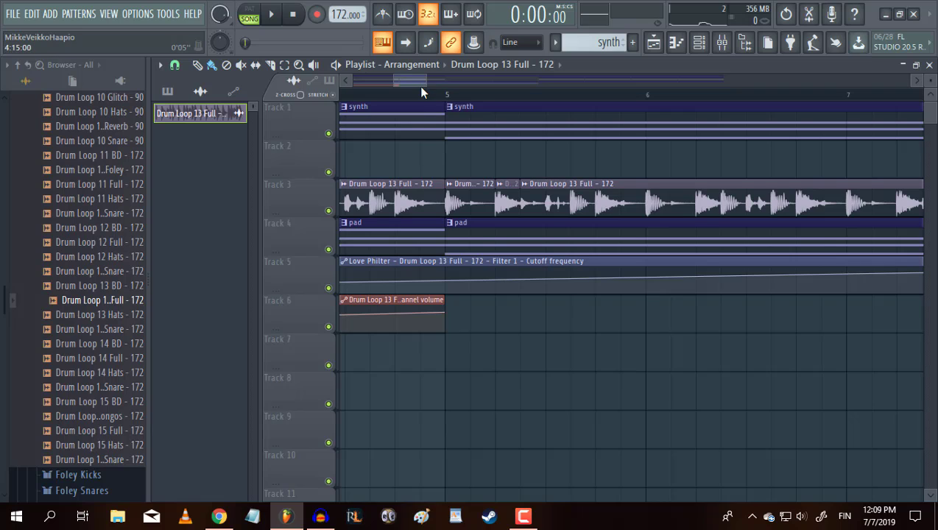
left_click_drag(420, 86, 463, 83)
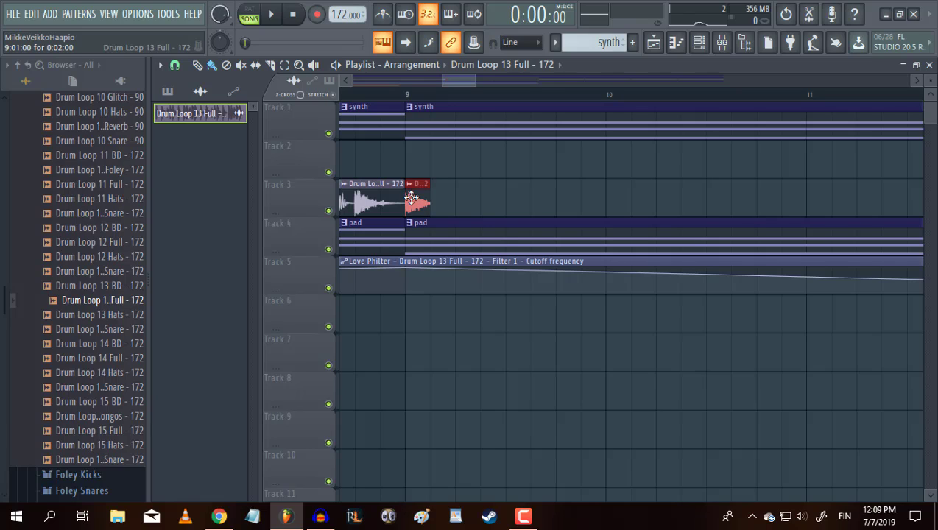
left_click_drag(440, 208, 793, 201)
Step: Play the repeated drum slices from just before bar 9
left_click(381, 94)
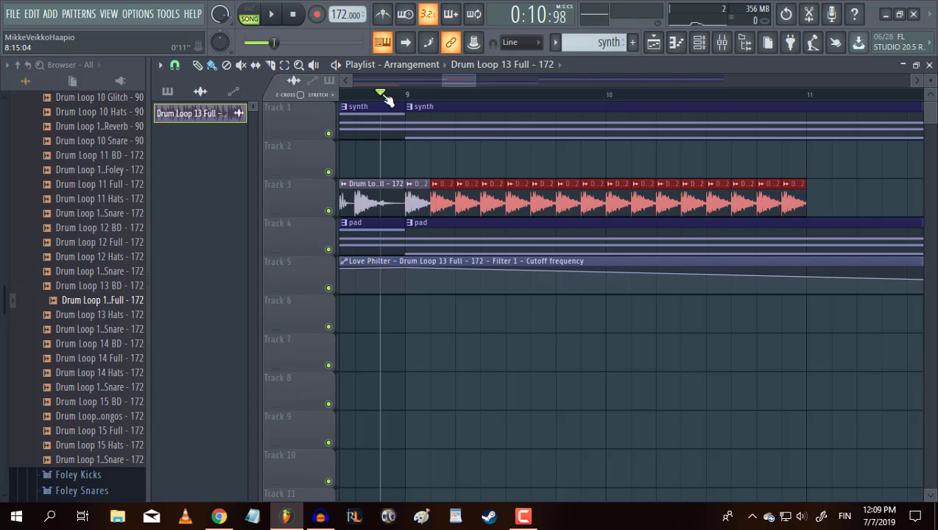
left_click(272, 16)
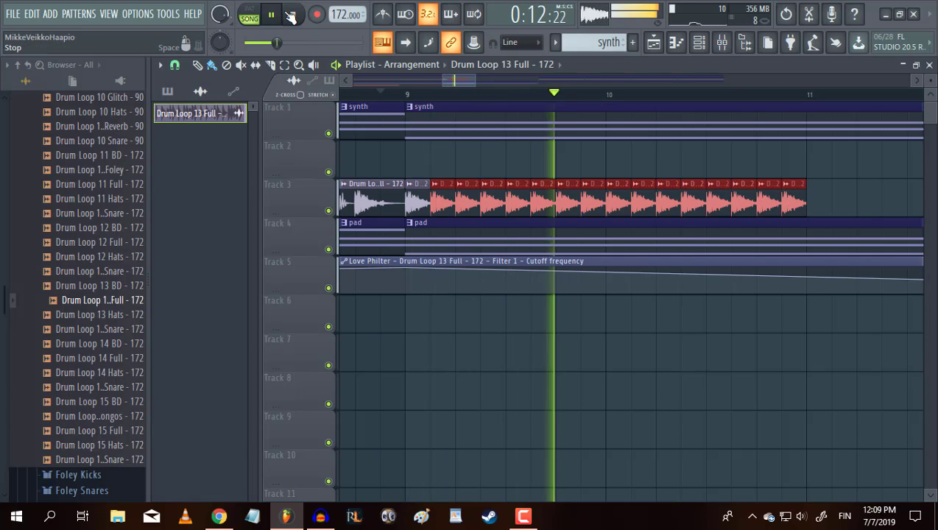
left_click(290, 16)
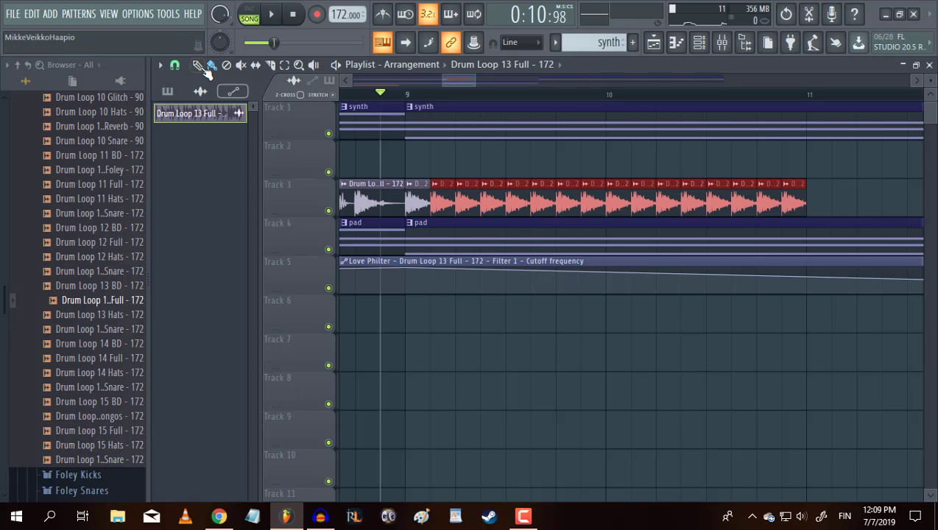
Step: Switch to Audacity and play the reference recording from about 8.7 s through the 14 s mark
left_click(218, 516)
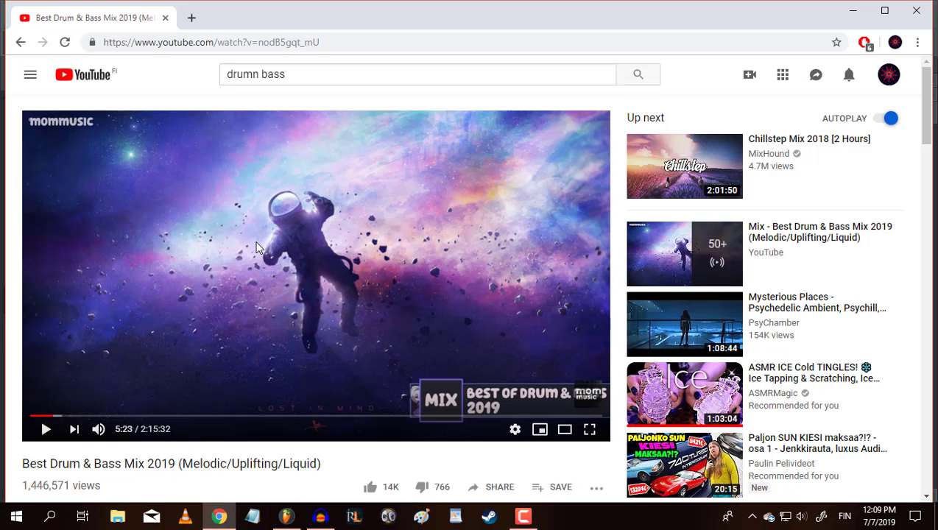
left_click(223, 517)
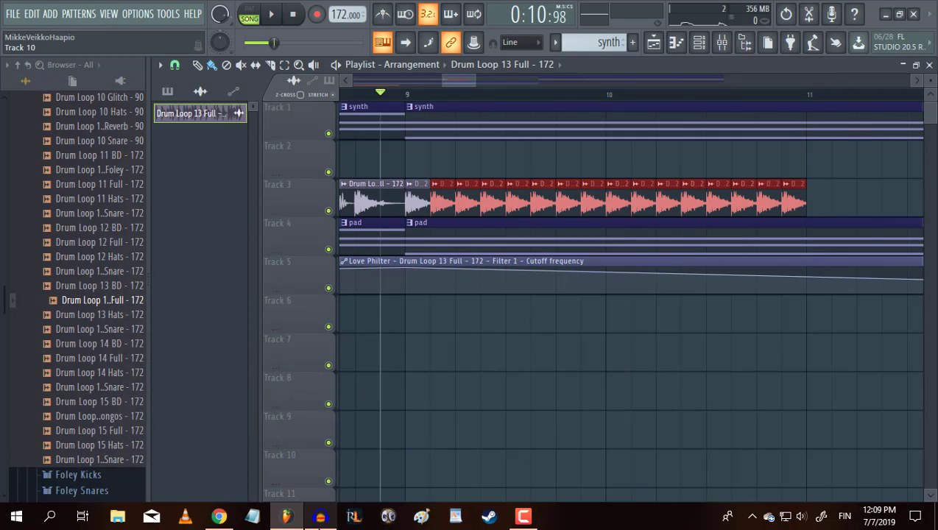
left_click(319, 516)
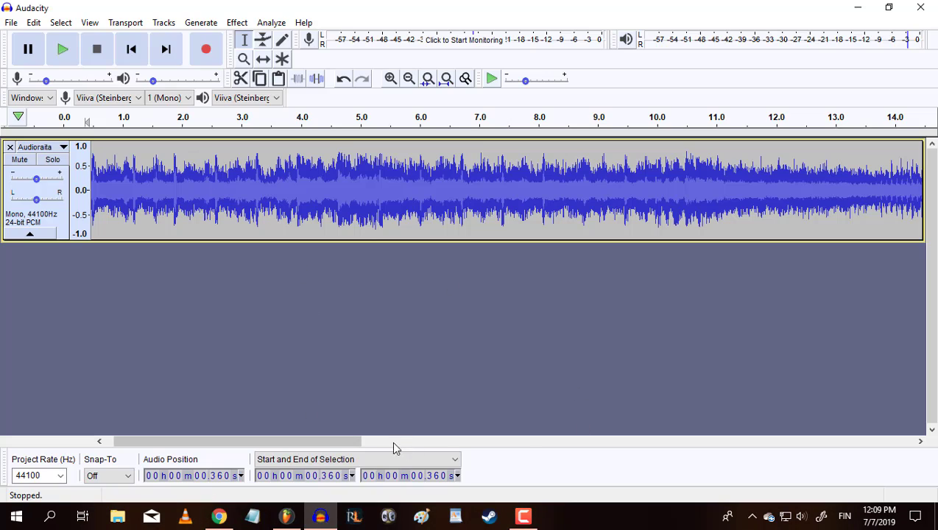
left_click_drag(356, 440, 434, 442)
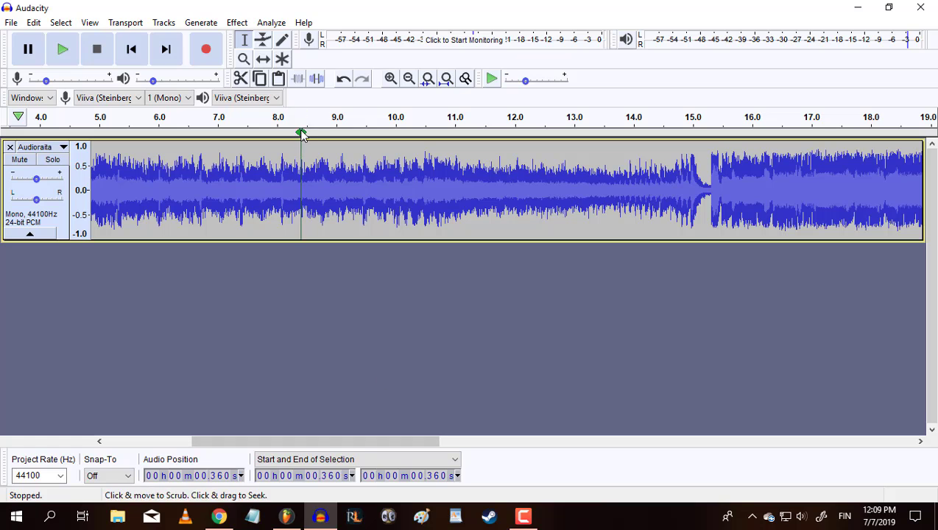
left_click(319, 118)
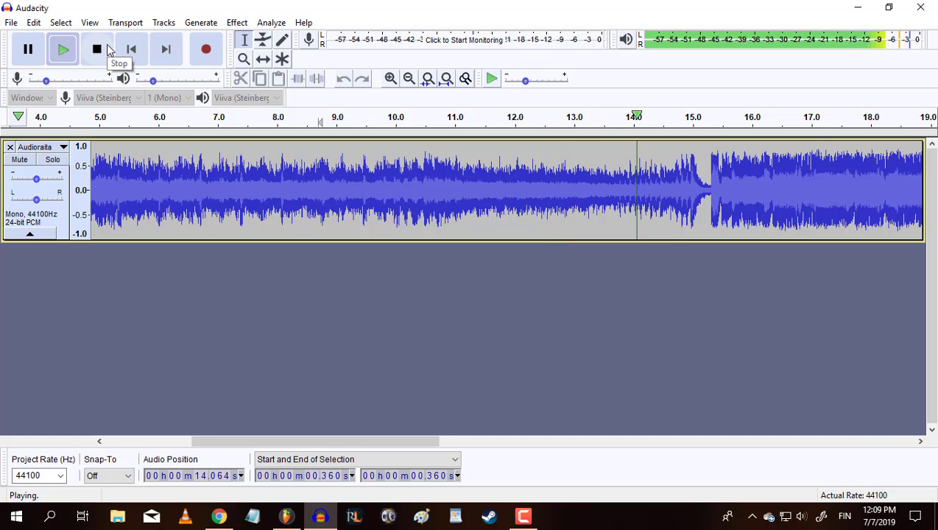
left_click(107, 49)
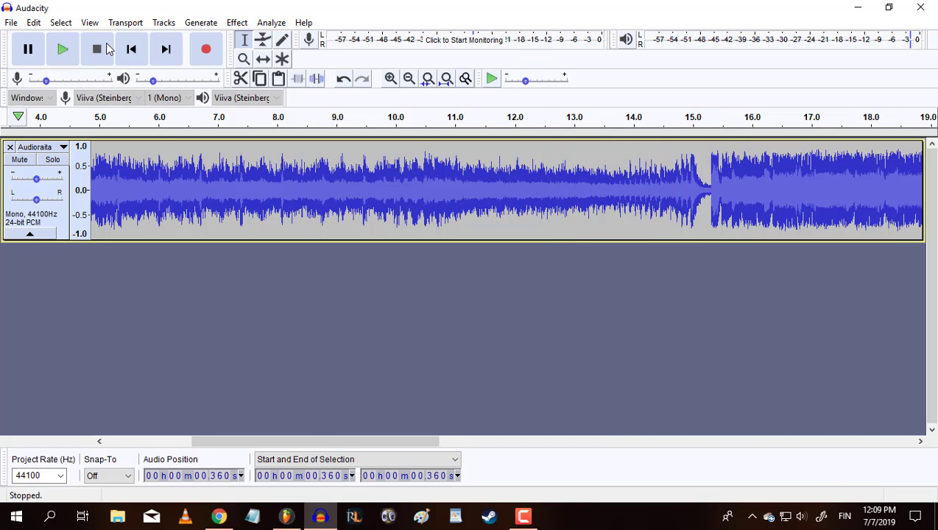
Step: Return to FL Studio and play the repeated drum slices from just before bar 9
left_click(218, 516)
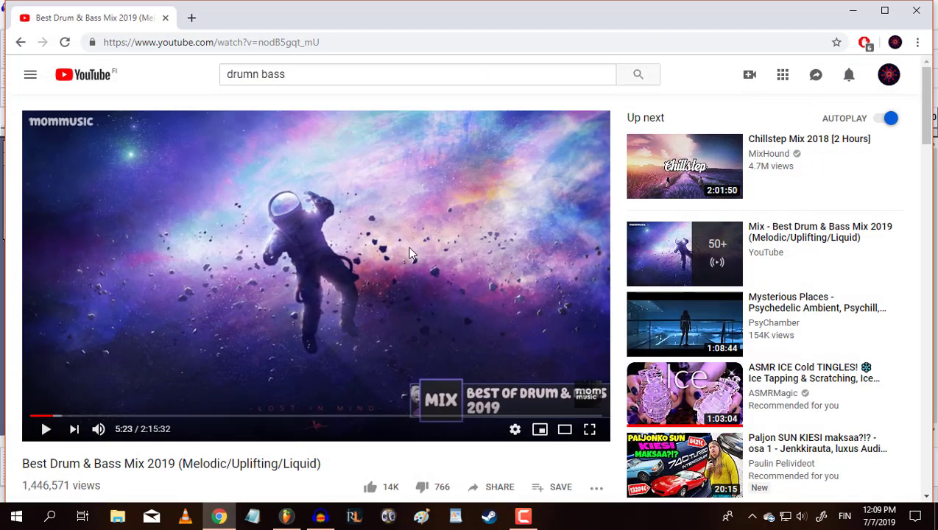
left_click(218, 516)
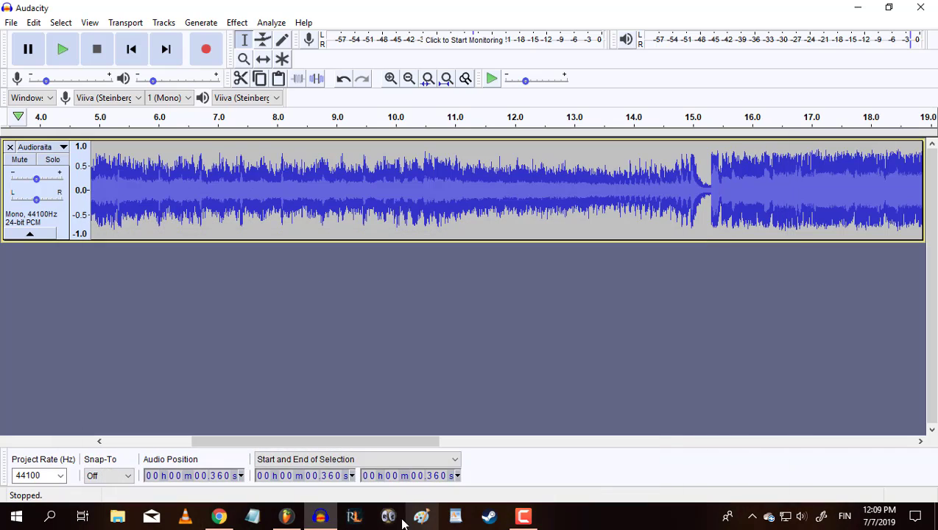
left_click(522, 516)
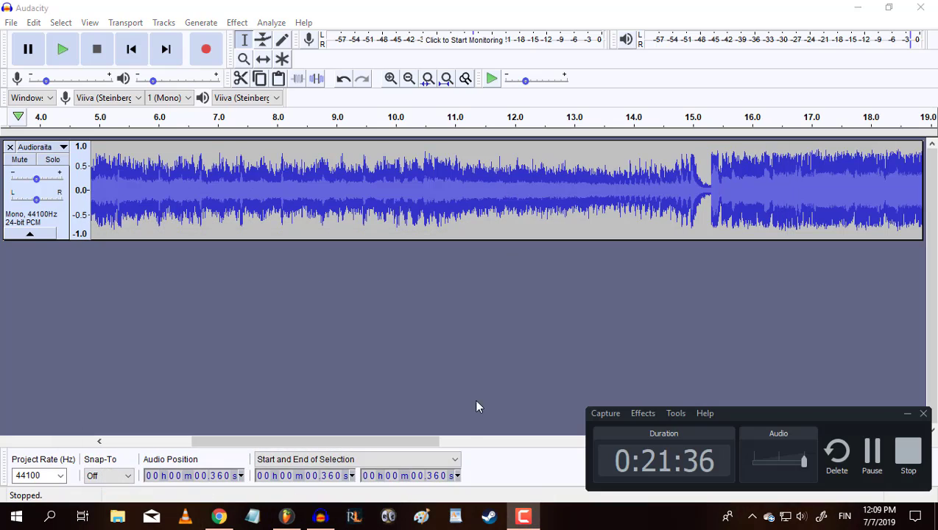
left_click(286, 516)
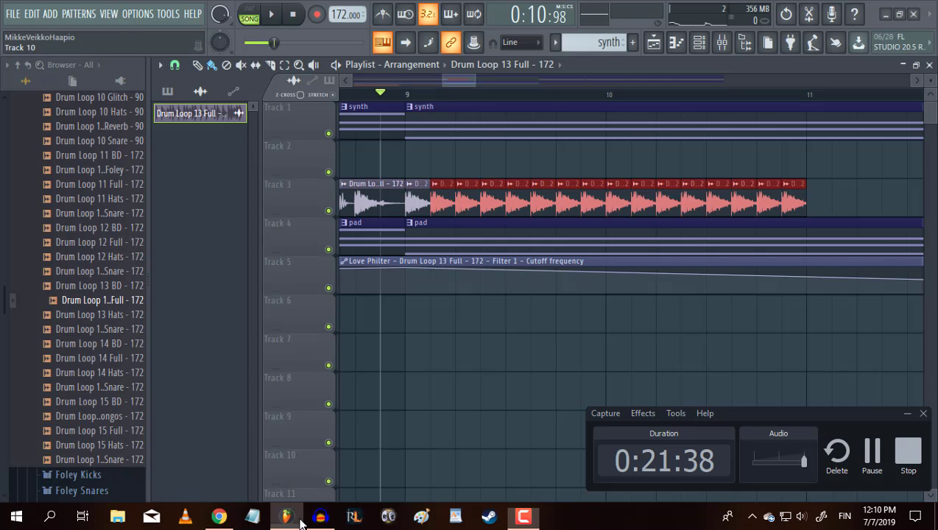
left_click(908, 414)
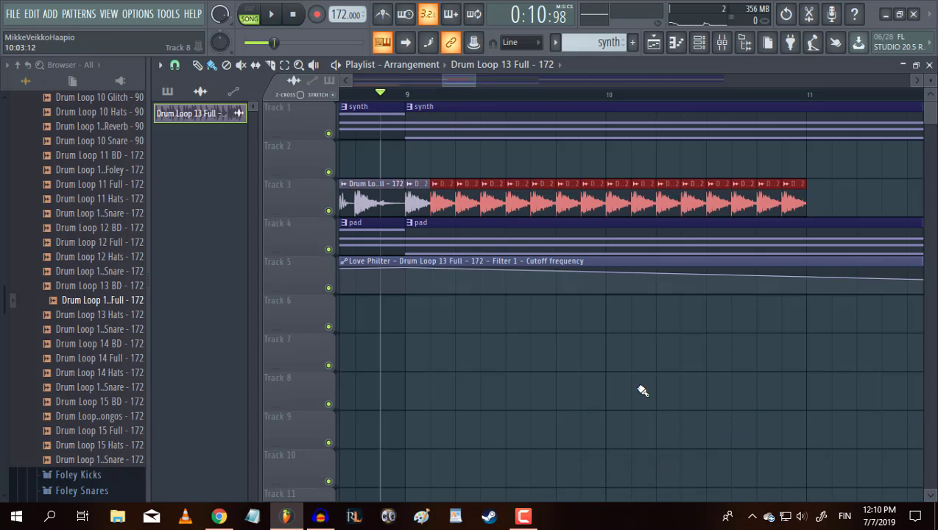
left_click(274, 15)
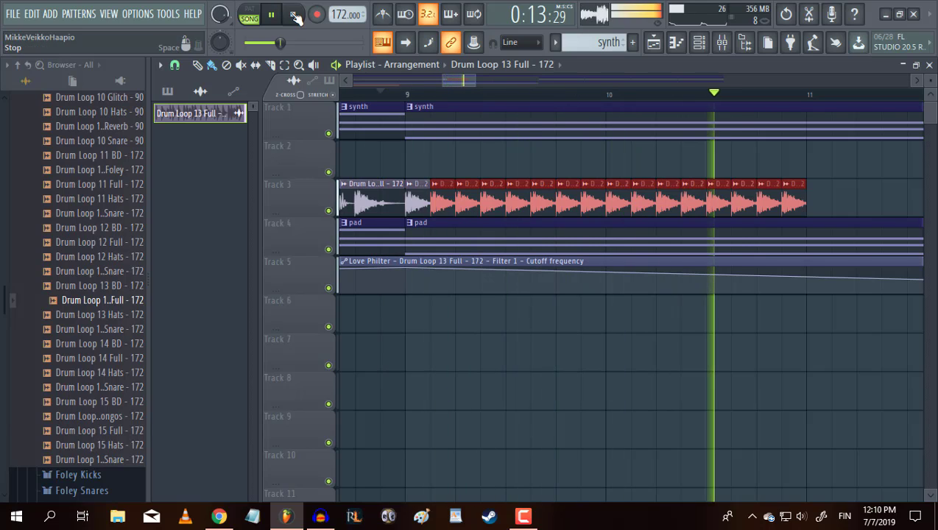
left_click(296, 17)
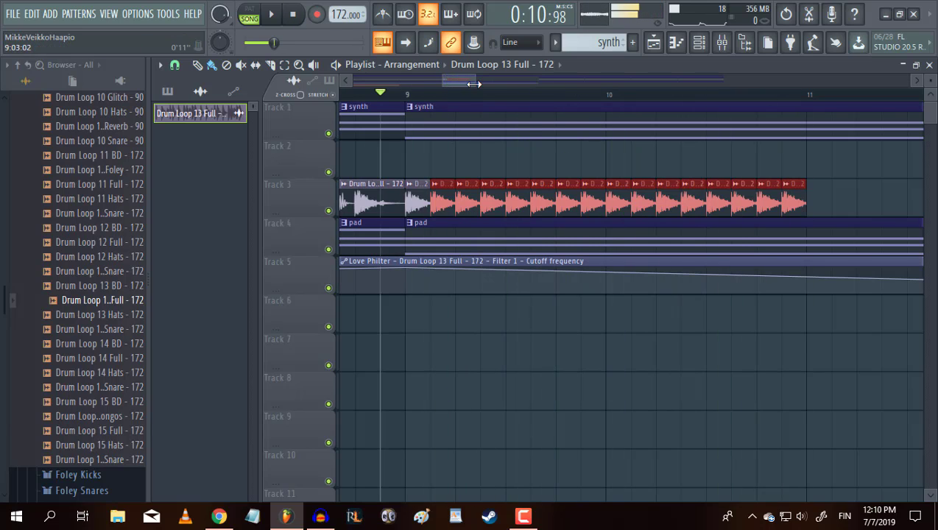
Step: Continue the half-beat Drum Loop 13 Full slices along Track 3 from bar 11 up to bar 17
left_click_drag(474, 84, 535, 82)
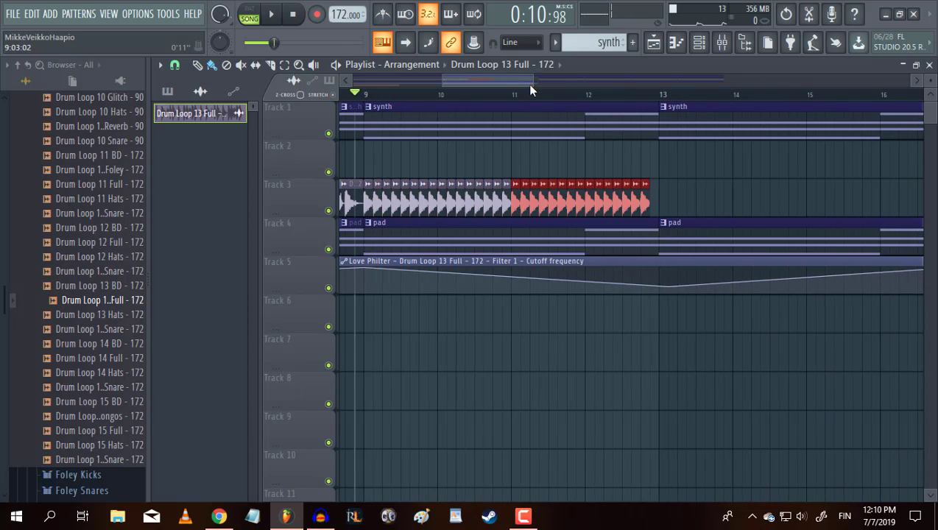
scroll(711, 209, "up", 4)
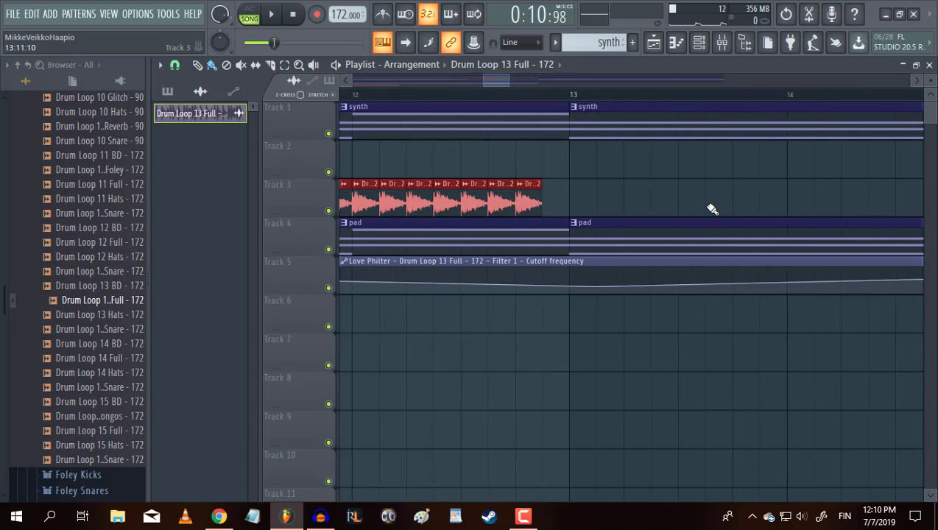
mouse_move(478, 204)
left_mouse_down()
mouse_move(448, 204)
mouse_move(476, 193)
mouse_move(880, 200)
left_mouse_up()
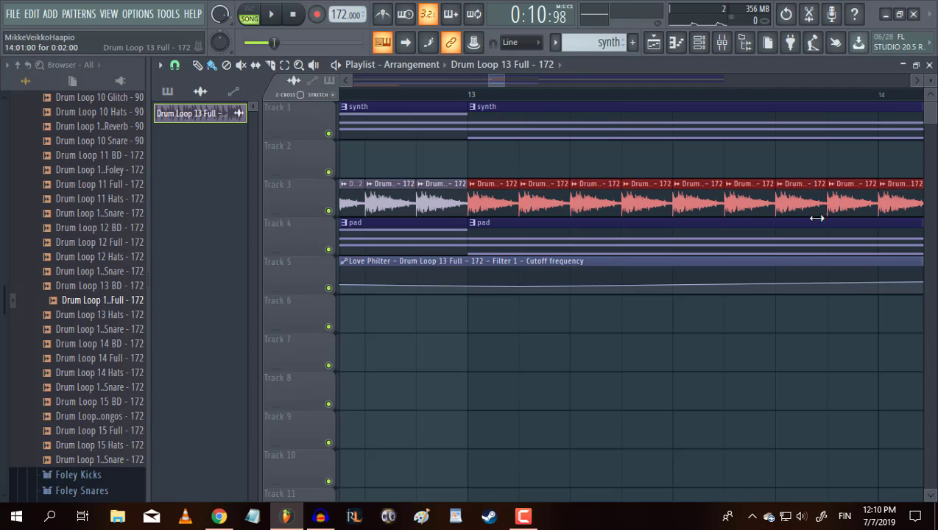
scroll(515, 219, "down", 4)
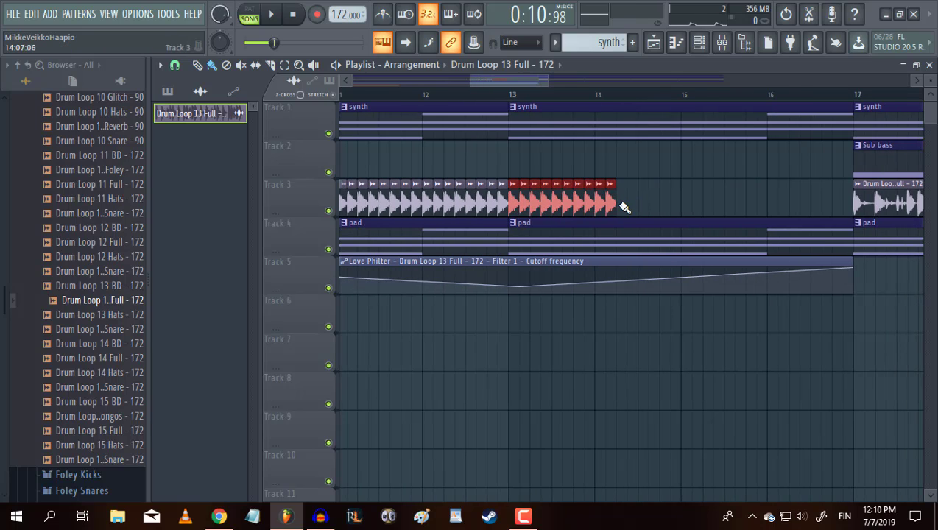
mouse_move(622, 205)
left_mouse_down()
mouse_move(827, 199)
mouse_move(847, 208)
left_mouse_up()
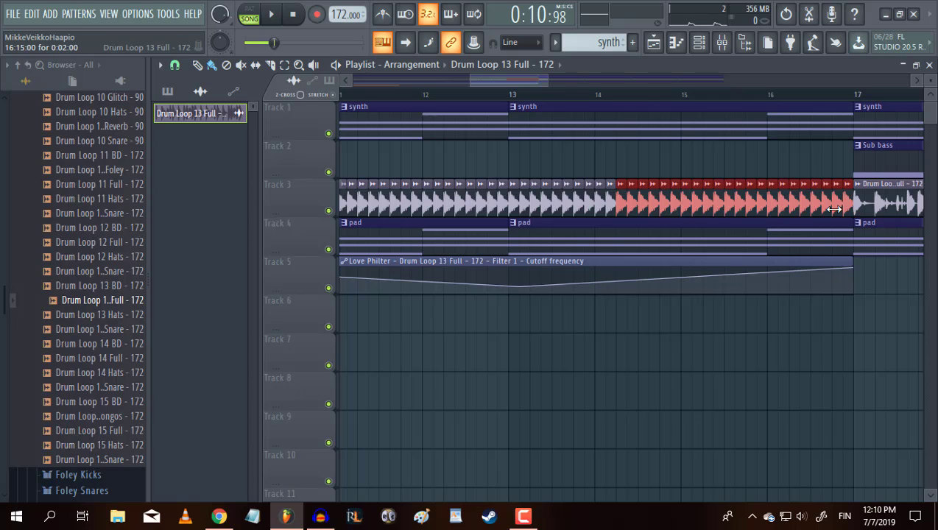
Step: Copy the Track 3 slices between bars 13 and 17 onto Track 2, offset by a quarter beat with 1/4 beat snapping
left_click_drag(519, 174, 850, 210)
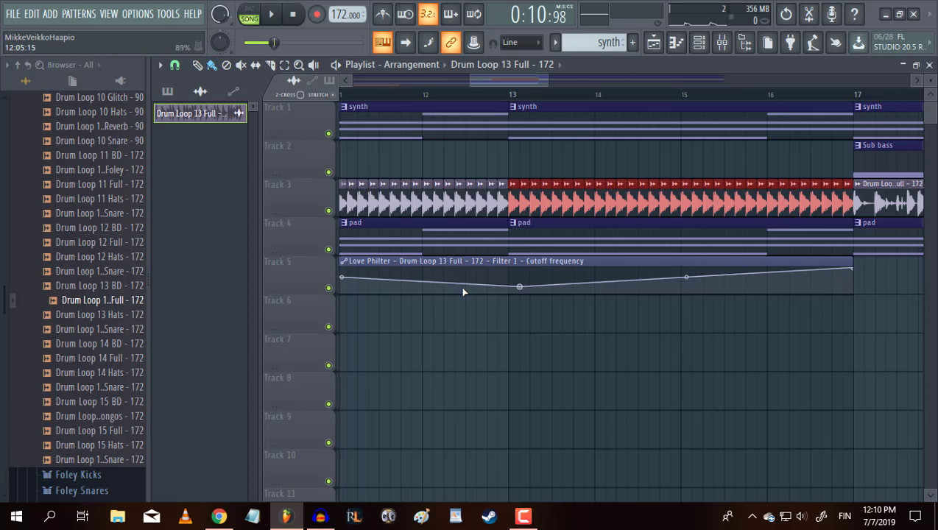
scroll(498, 312, "up", 5)
scroll(590, 329, "down", 2)
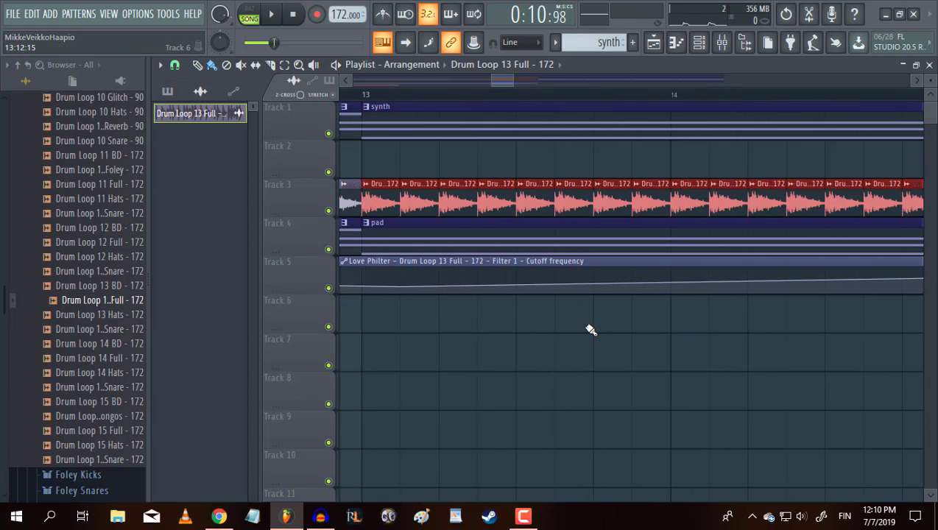
left_click(175, 65)
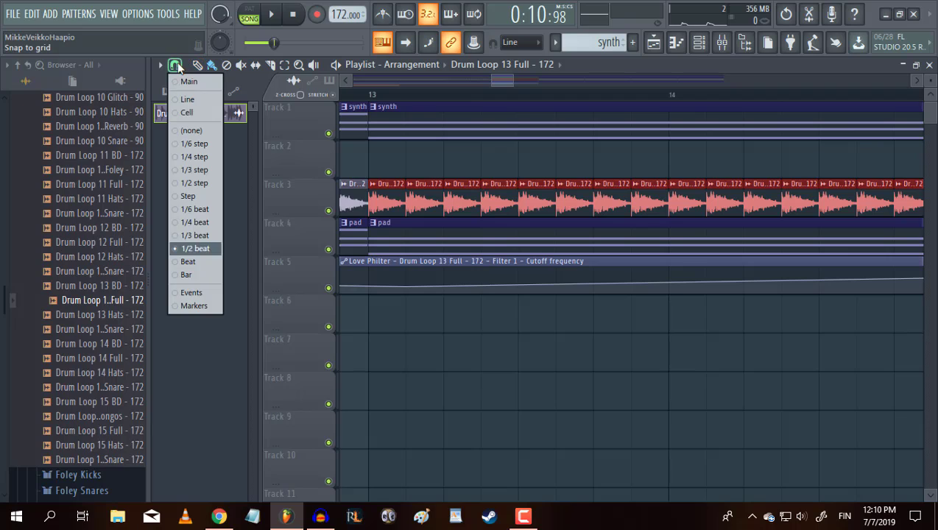
left_click(191, 222)
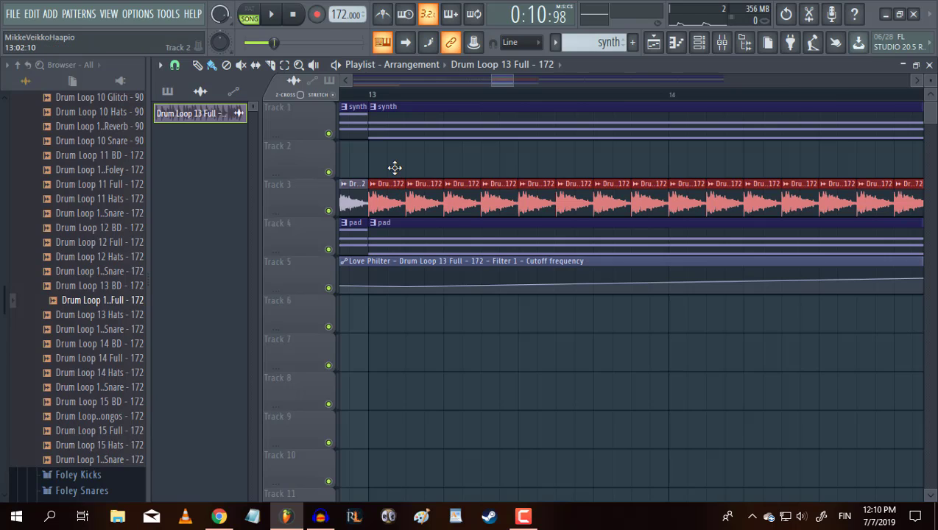
mouse_move(395, 168)
left_mouse_down()
mouse_move(393, 156)
mouse_move(406, 160)
left_mouse_up()
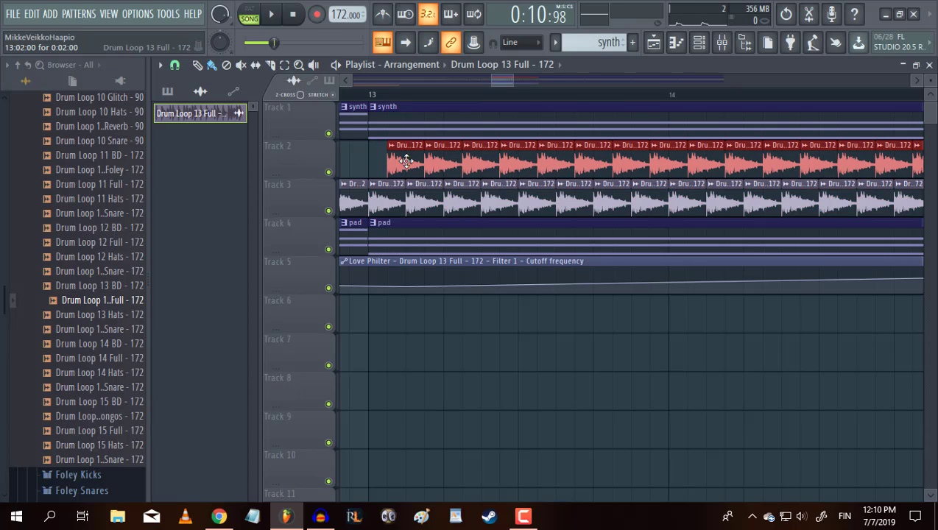
Step: Play the doubled slice build-up from bar 13 into bar 16
left_click(369, 94)
key("space")
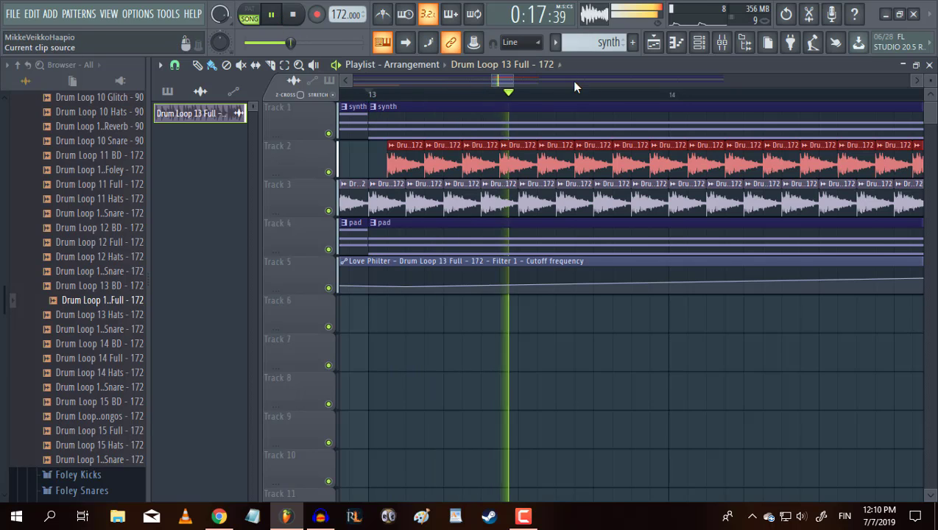
left_click_drag(513, 86, 703, 70)
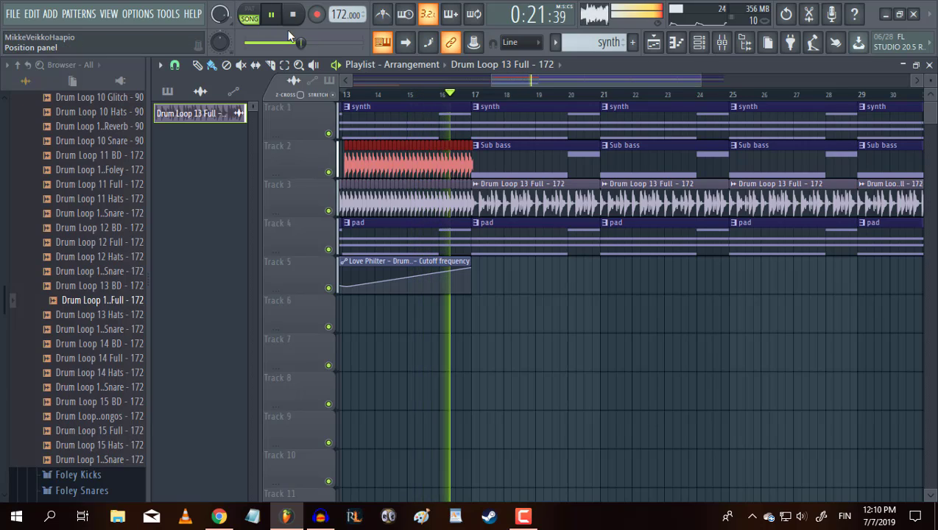
key("space")
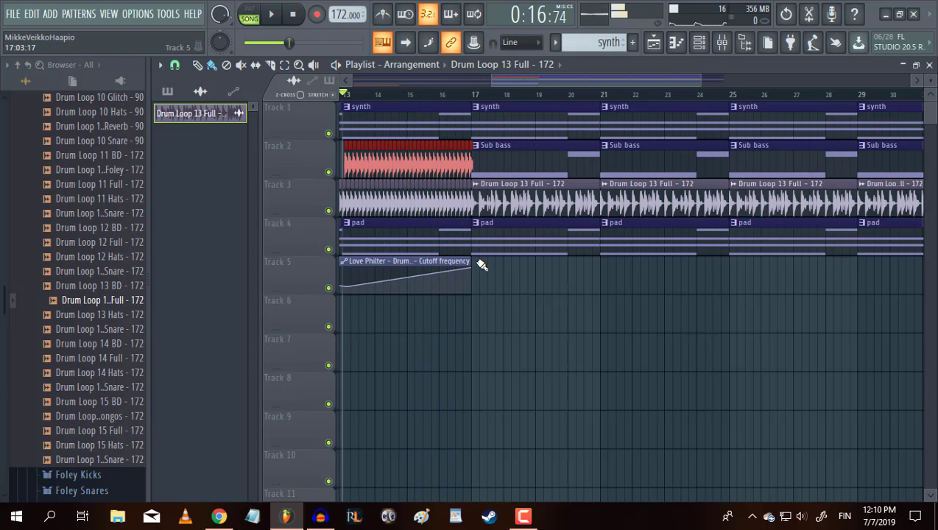
Step: Pull the end point of the Love Philter cutoff automation on Track 5 back to 16:11:00
mouse_move(470, 266)
left_mouse_down()
mouse_move(442, 262)
mouse_move(461, 268)
left_mouse_up()
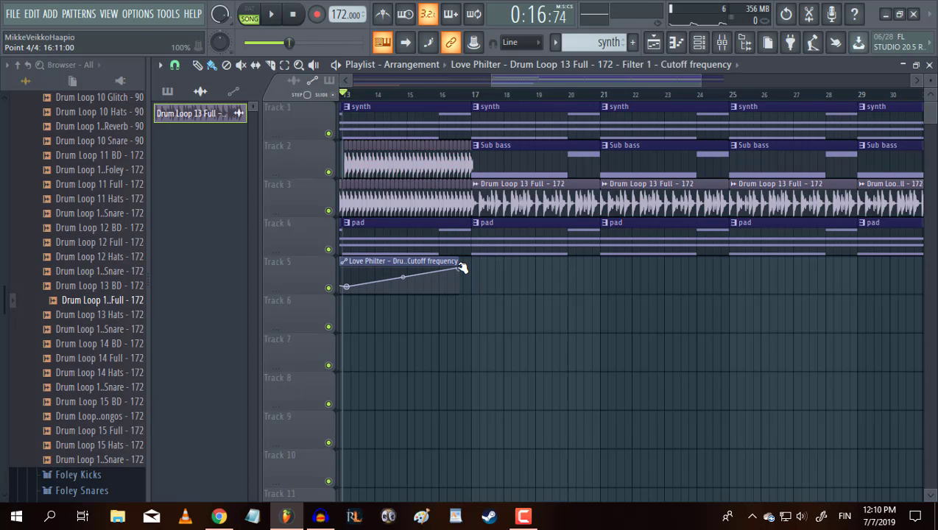
Step: Switch to Audacity and play the reference recording's drop transition twice from 14.396 s
left_click(225, 518)
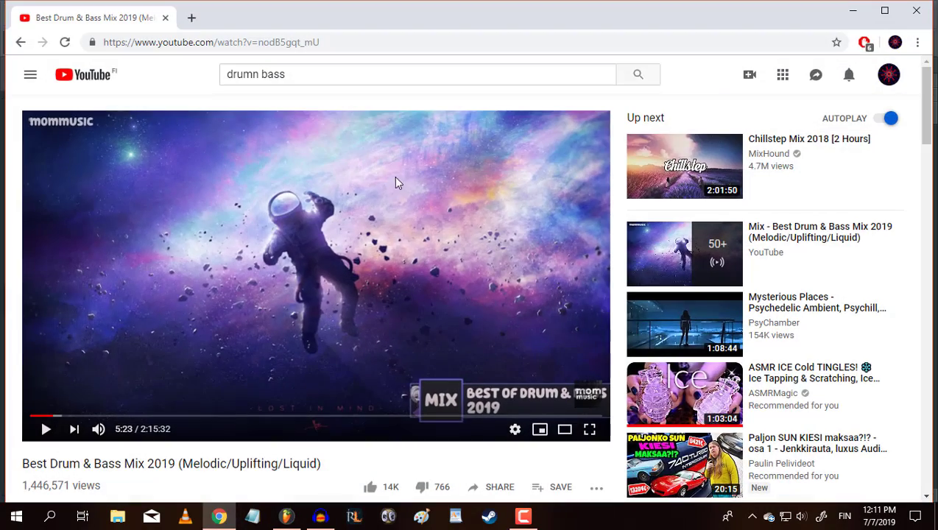
left_click(285, 517)
left_click(285, 517)
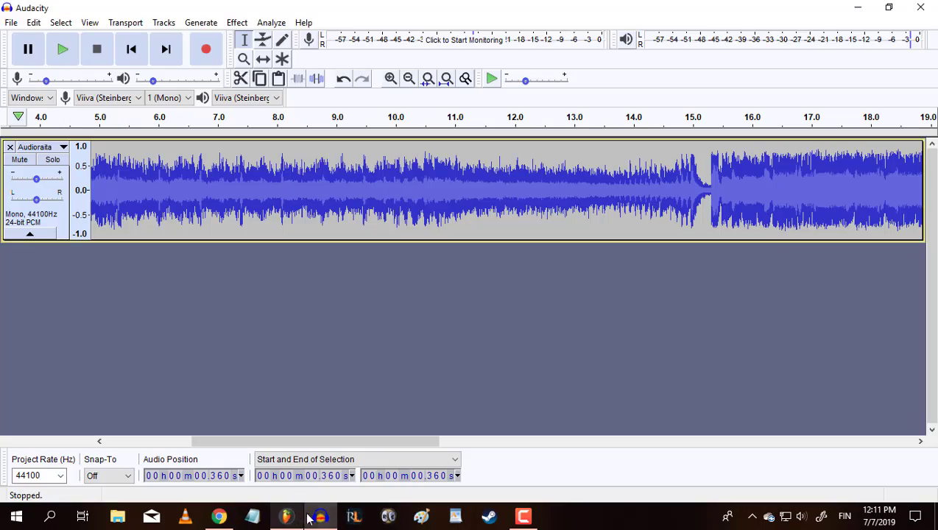
left_click(321, 517)
left_click(321, 517)
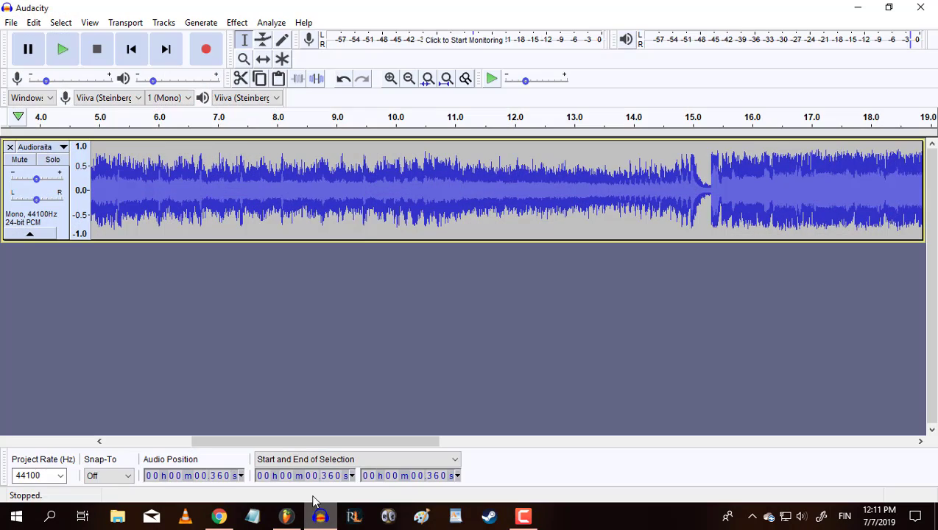
left_click(656, 178)
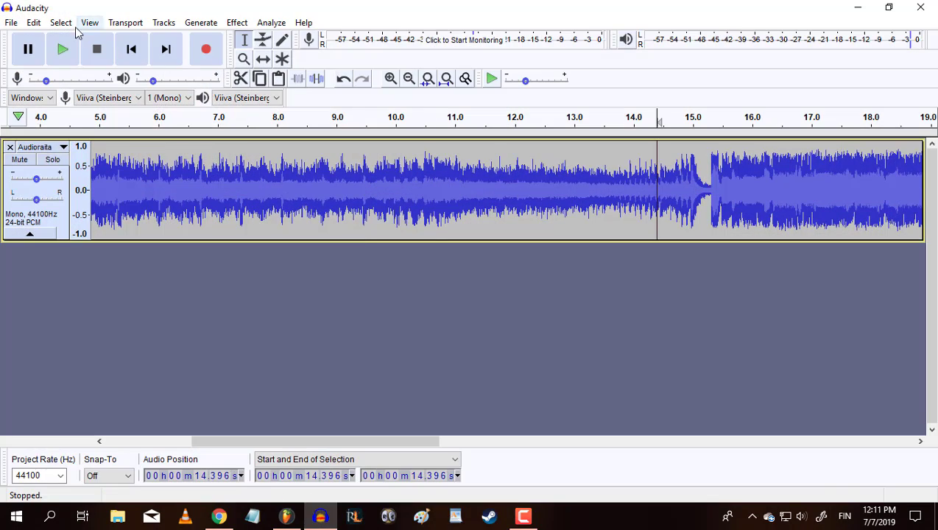
left_click(73, 53)
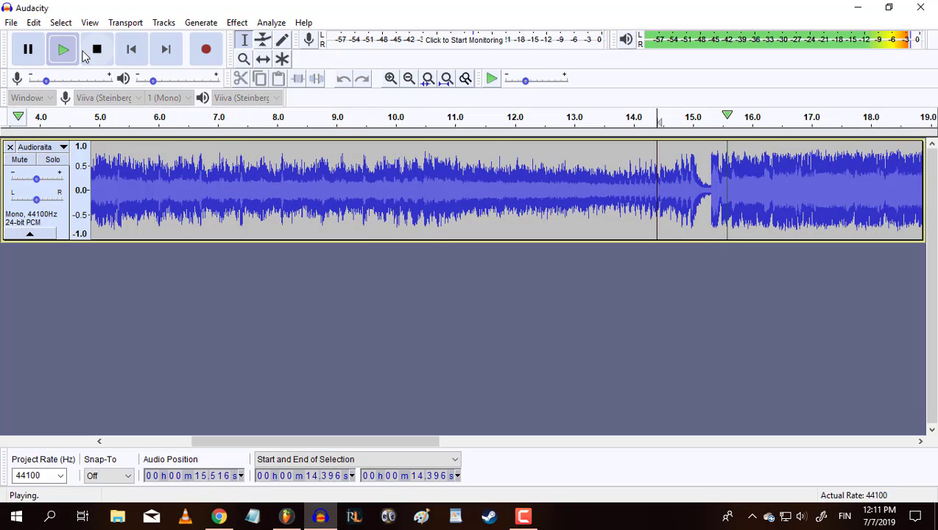
left_click(85, 53)
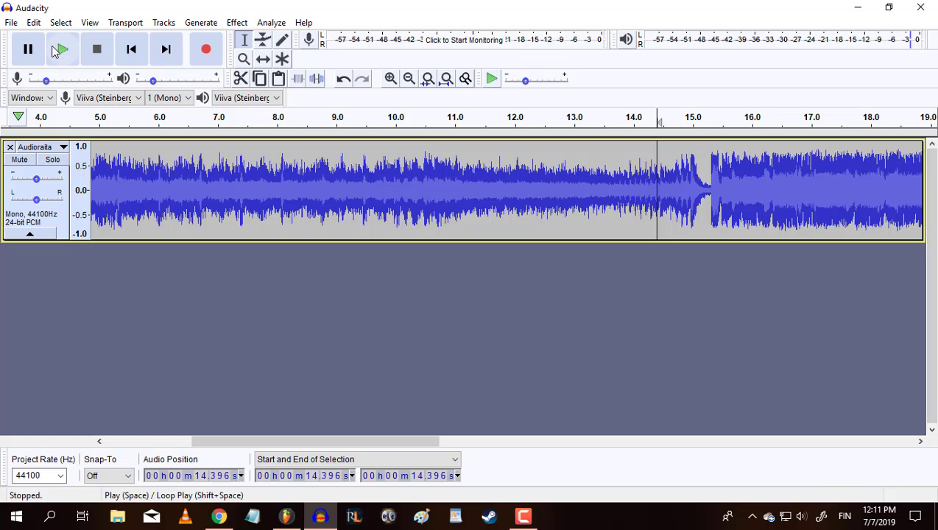
left_click(53, 49)
double_click(74, 50)
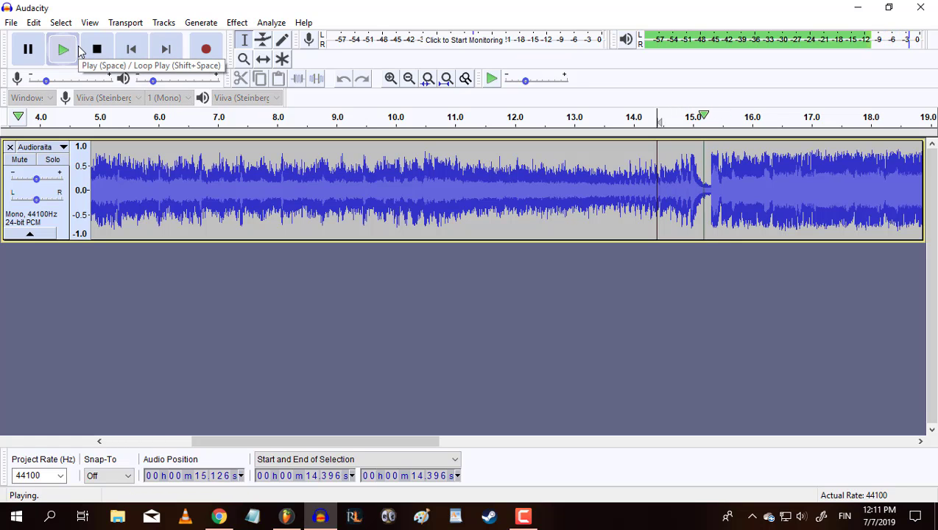
left_click(97, 49)
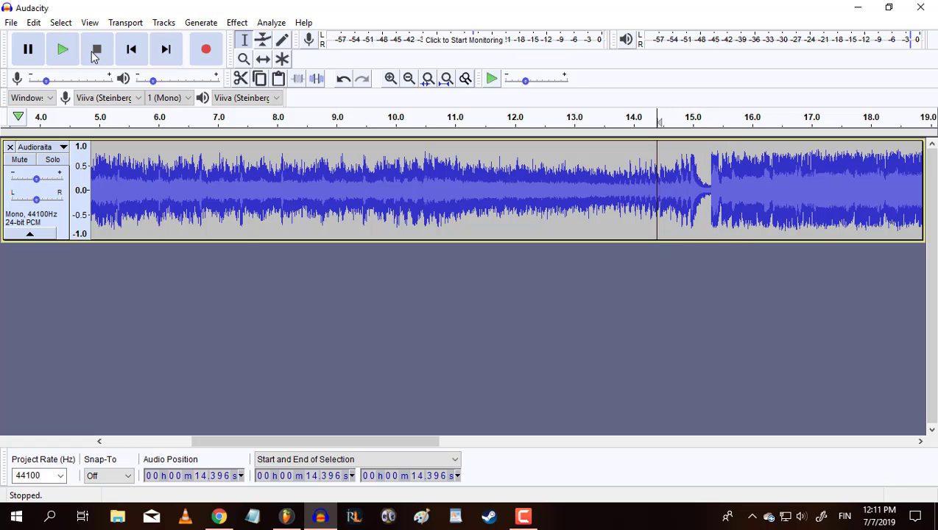
Step: Switch back to FL Studio and extend the Love Philter cutoff automation on Track 5 to end just before bar 17
left_click(284, 518)
scroll(467, 211, "up", 5)
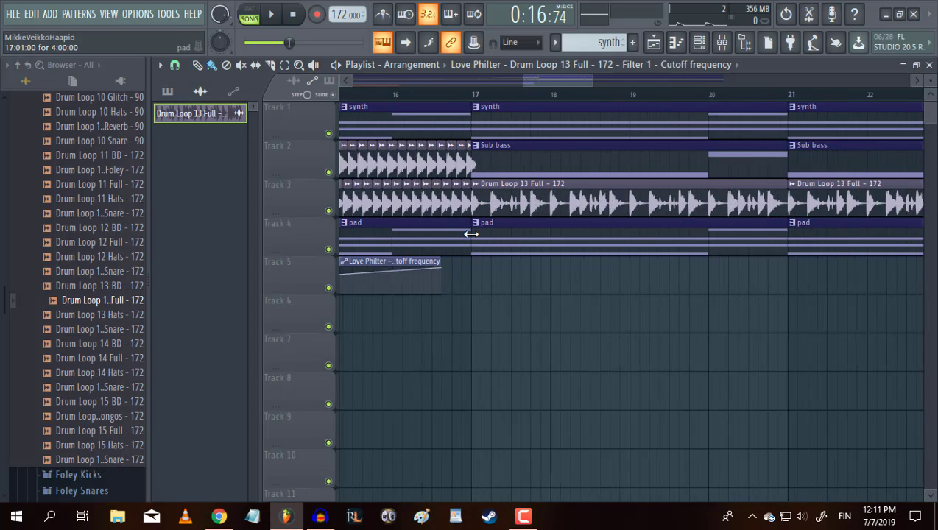
left_click_drag(431, 269, 456, 268)
scroll(422, 82, "left", 4)
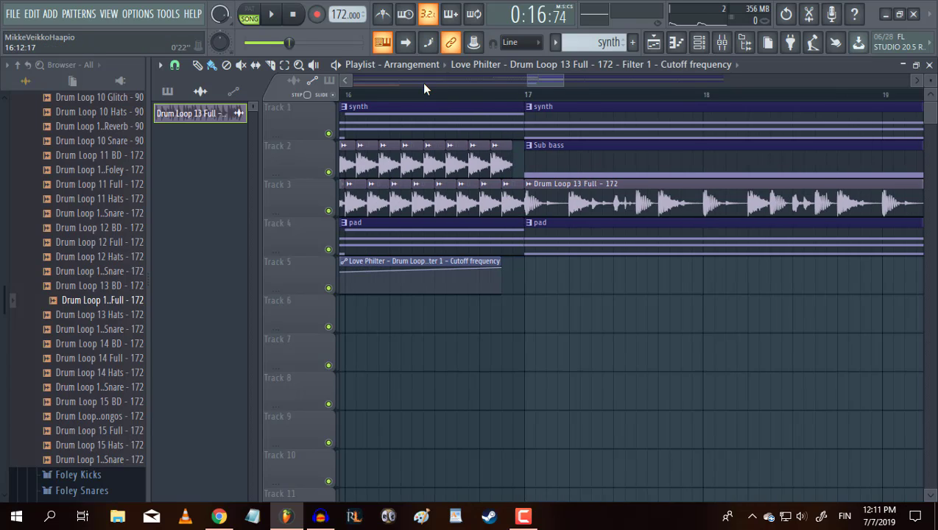
Step: Play the drop transition from the middle of bar 16
left_click(457, 93)
left_click(288, 26)
key("space")
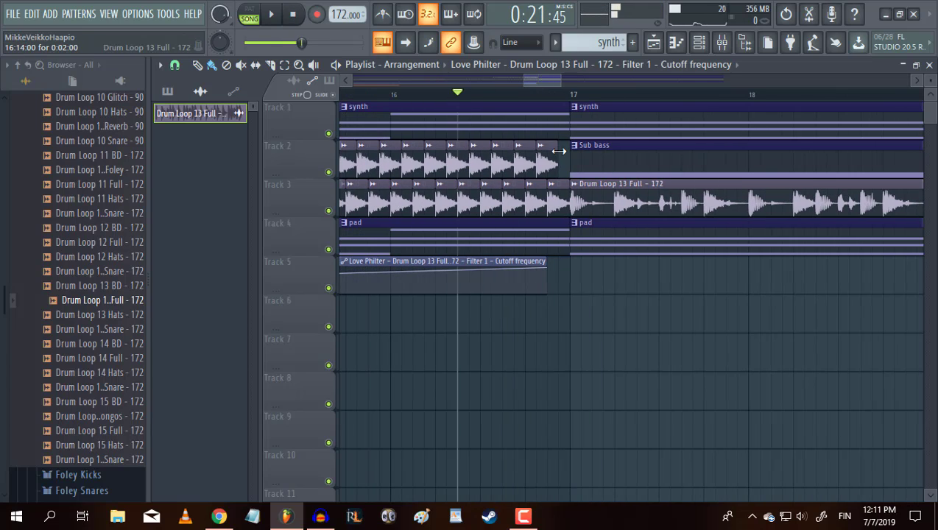
Step: Delete the last slices before bar 17 on Tracks 2 and 3, place one slice back directly after Track 2's remaining slices, and play the drop
right_click(554, 201)
right_click(526, 160)
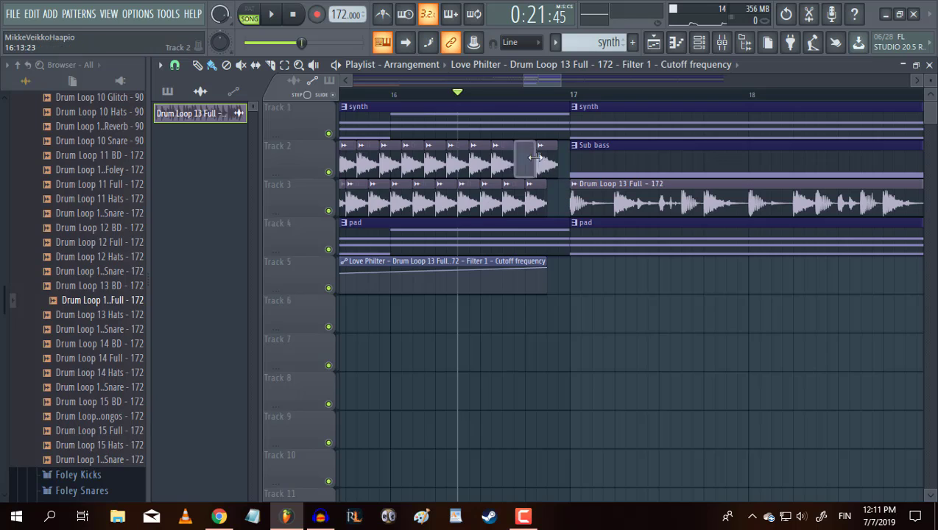
right_click(544, 158)
left_click(526, 160)
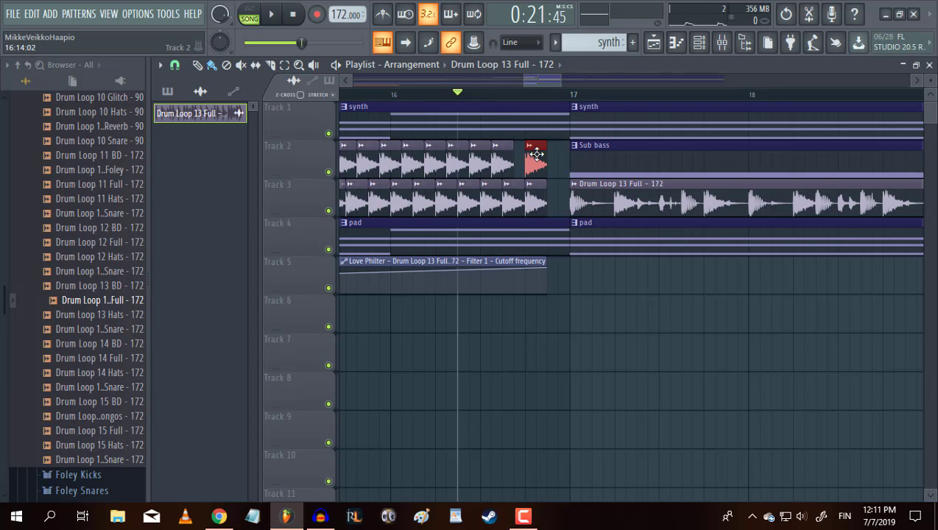
left_click_drag(536, 153, 526, 155)
left_click(274, 15)
left_click(275, 15)
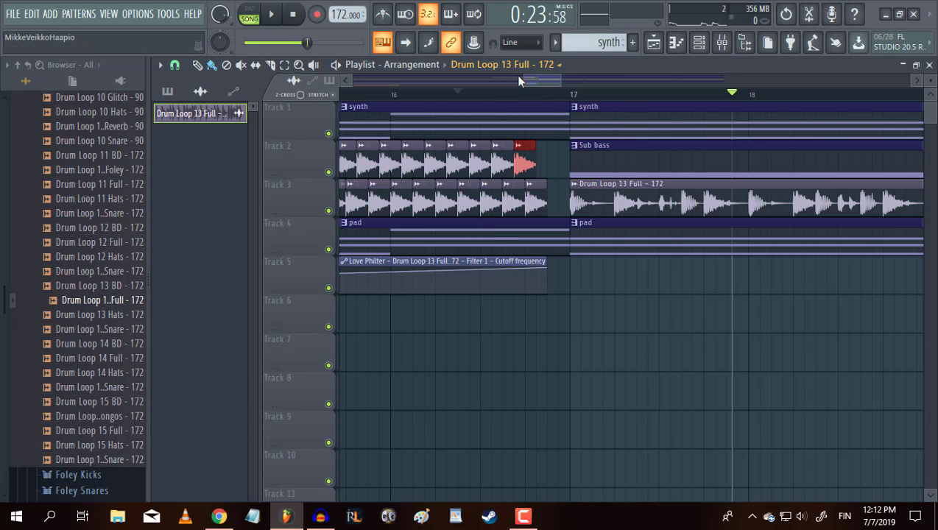
Step: Play the whole arrangement from bar 1 through the intro build-up and past the bar 17 drop
left_click_drag(528, 79, 339, 80)
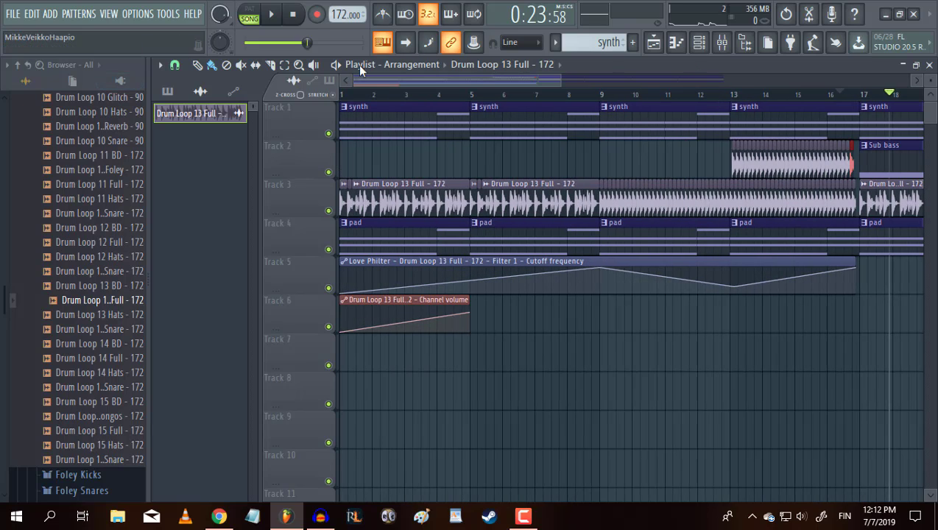
left_click(293, 15)
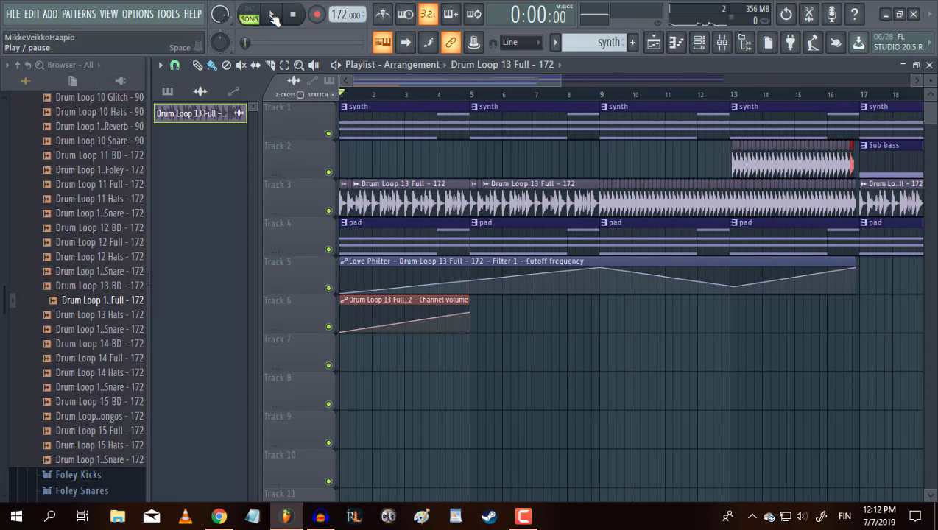
left_click(273, 18)
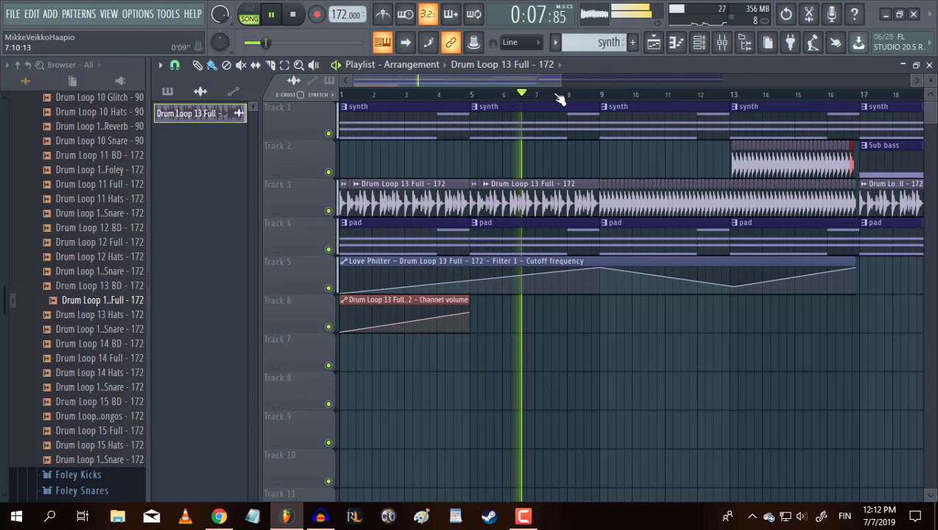
left_click_drag(560, 80, 784, 61)
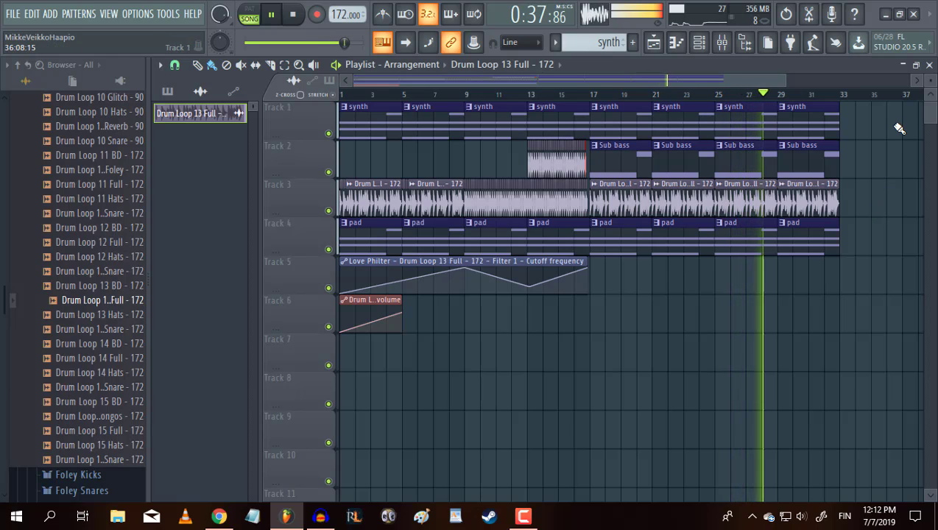
Step: Duplicate the bar 25 to 33 clips on Tracks 1 to 4 twice to extend the arrangement to bar 49, and stop playback
left_click_drag(892, 103, 733, 234)
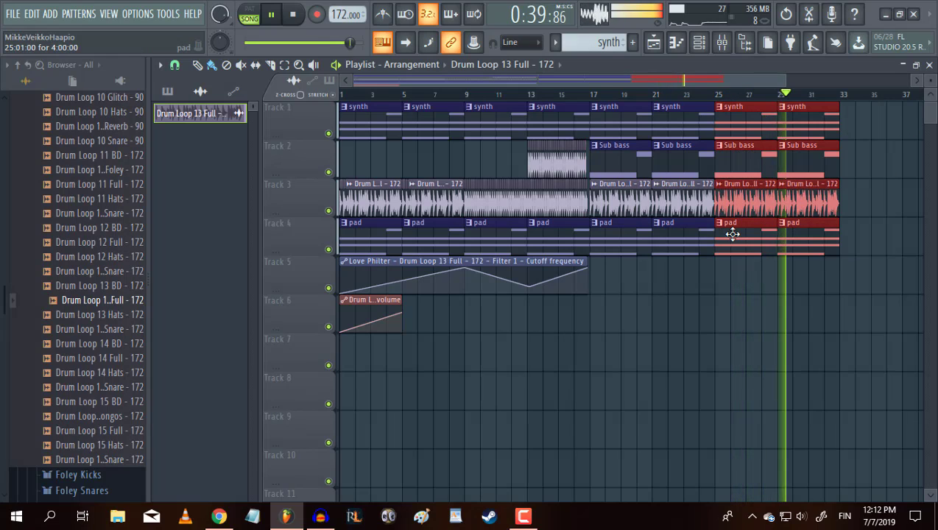
key("ctrl+b")
key("ctrl+b")
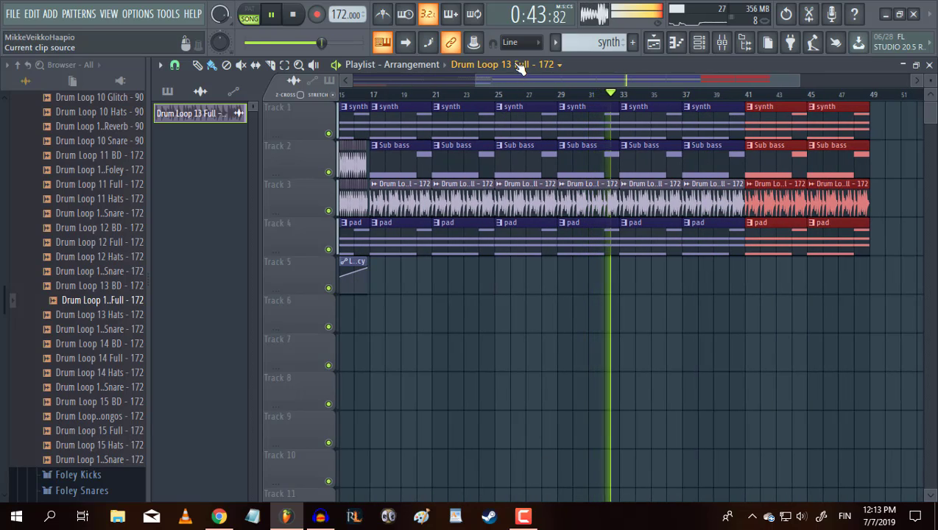
left_click(299, 16)
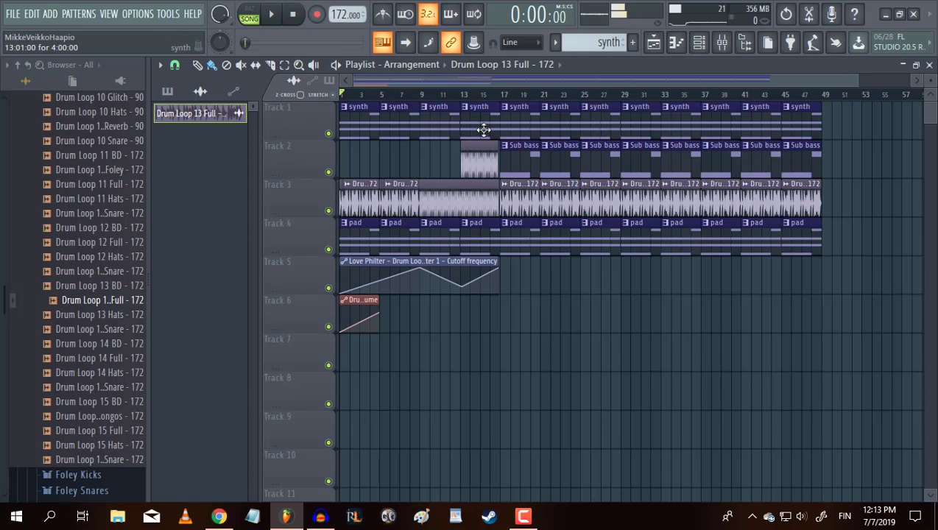